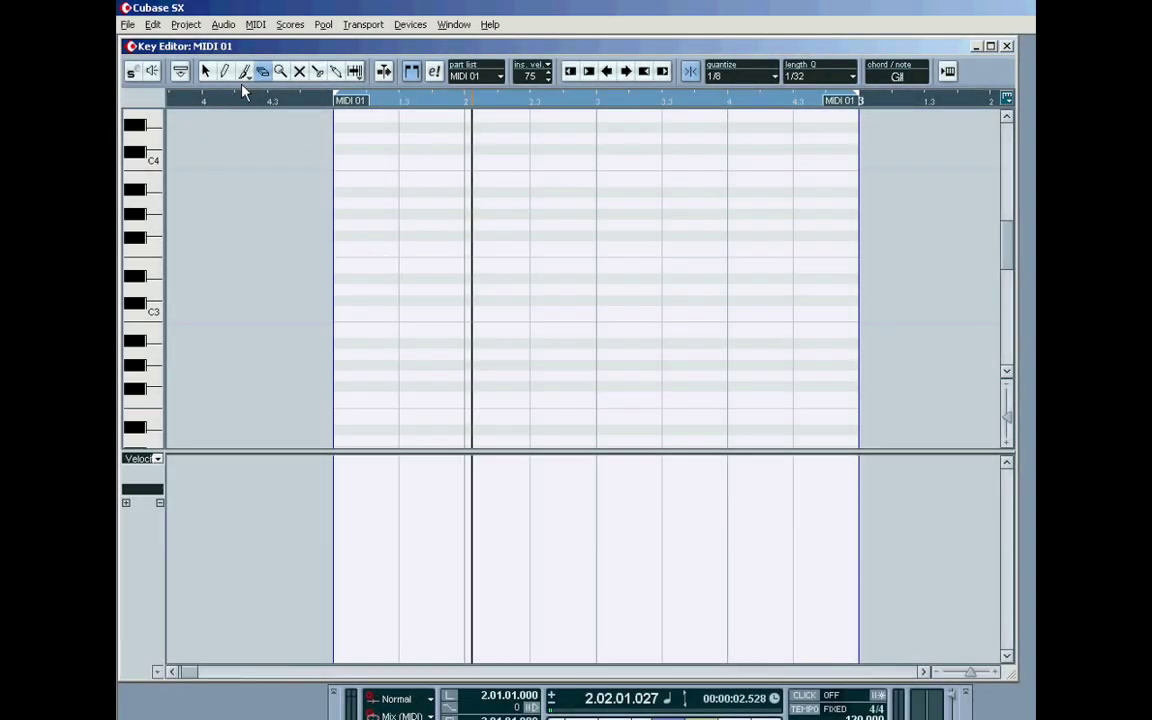
Draw a trial straight line of notes across the part, then select and delete it
{"action": "left_click", "coordinate": [245, 73]}
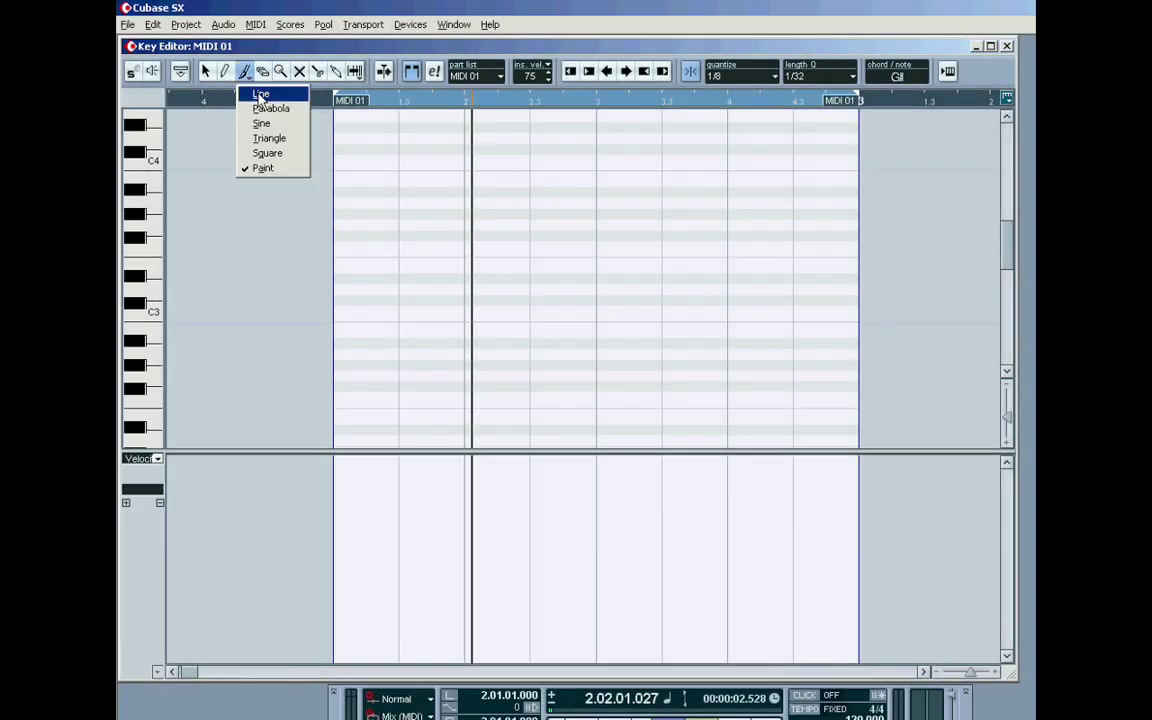
{"action": "left_click", "coordinate": [260, 95]}
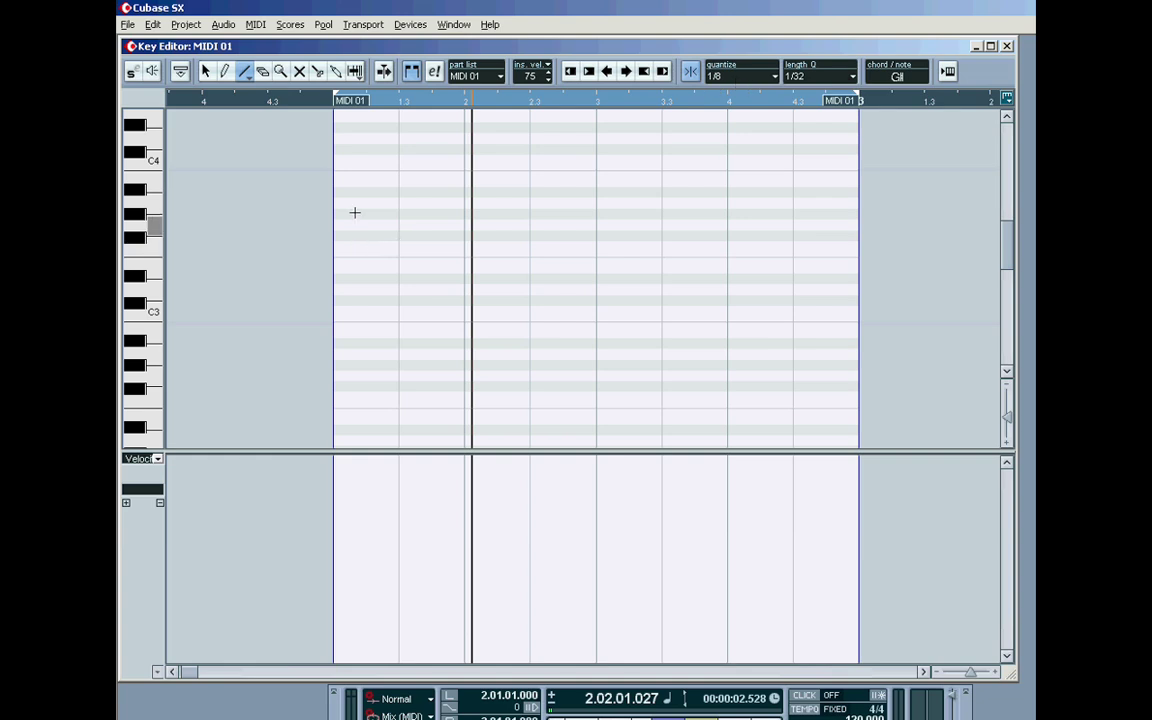
{"action": "left_click_drag", "start_coordinate": [336, 167], "coordinate": [800, 405]}
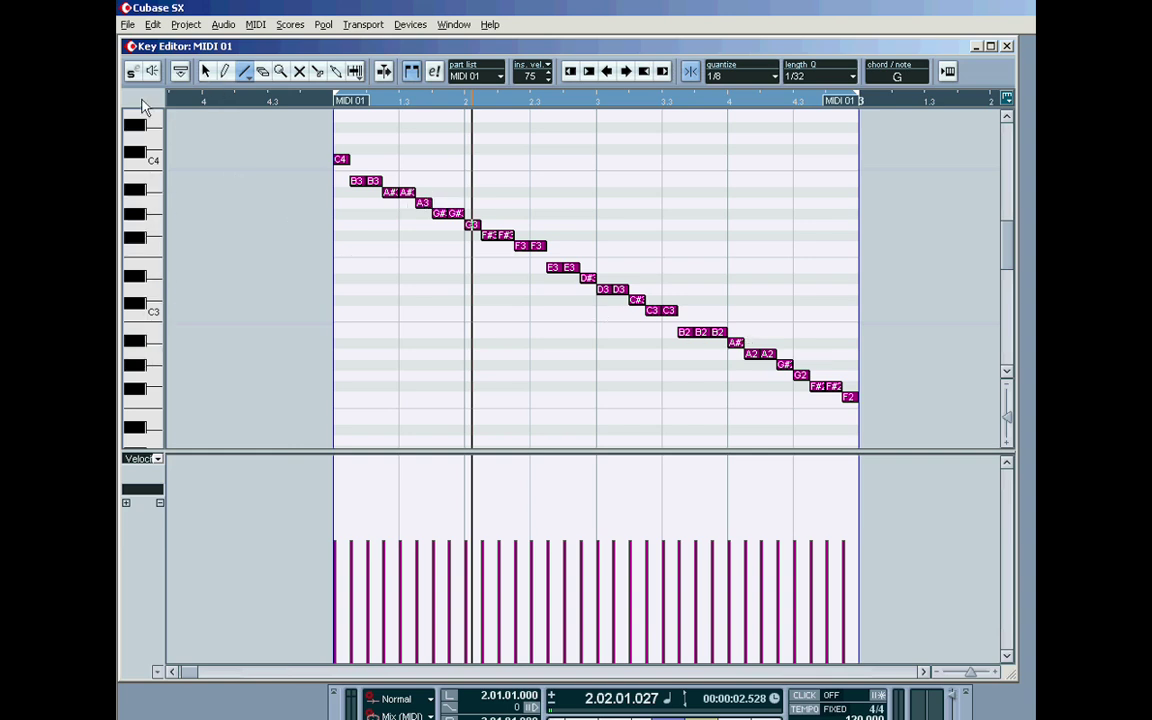
{"action": "left_click", "coordinate": [263, 73]}
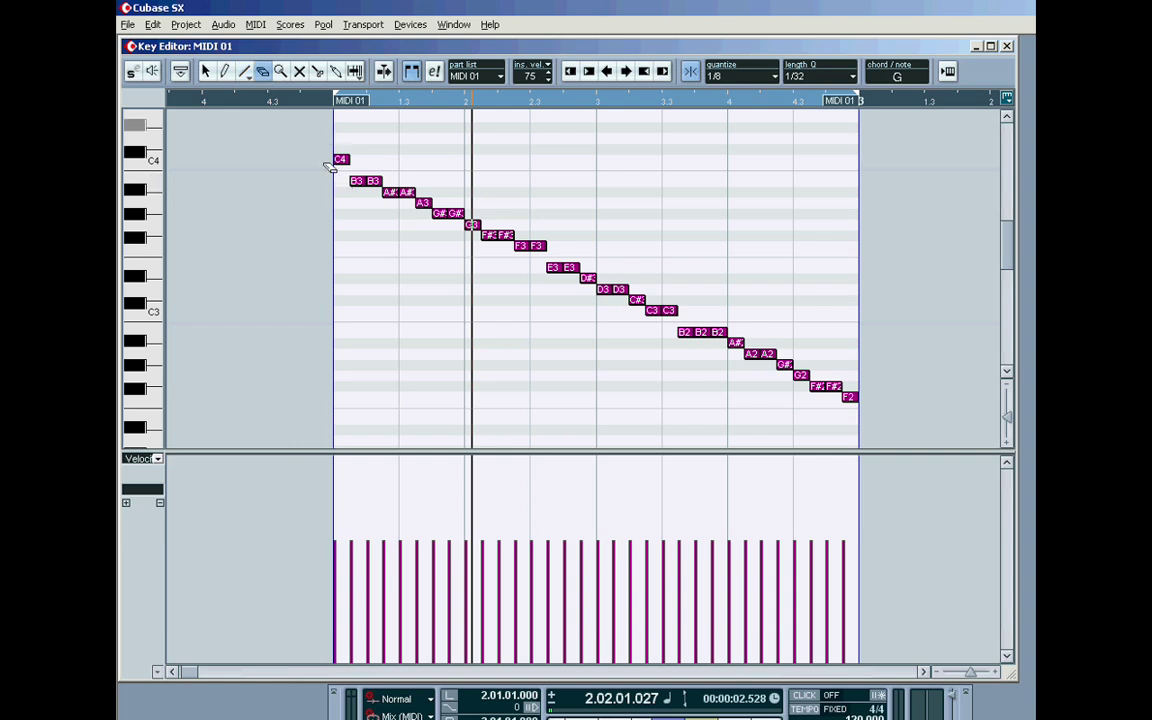
{"action": "left_click_drag", "start_coordinate": [315, 132], "coordinate": [867, 410]}
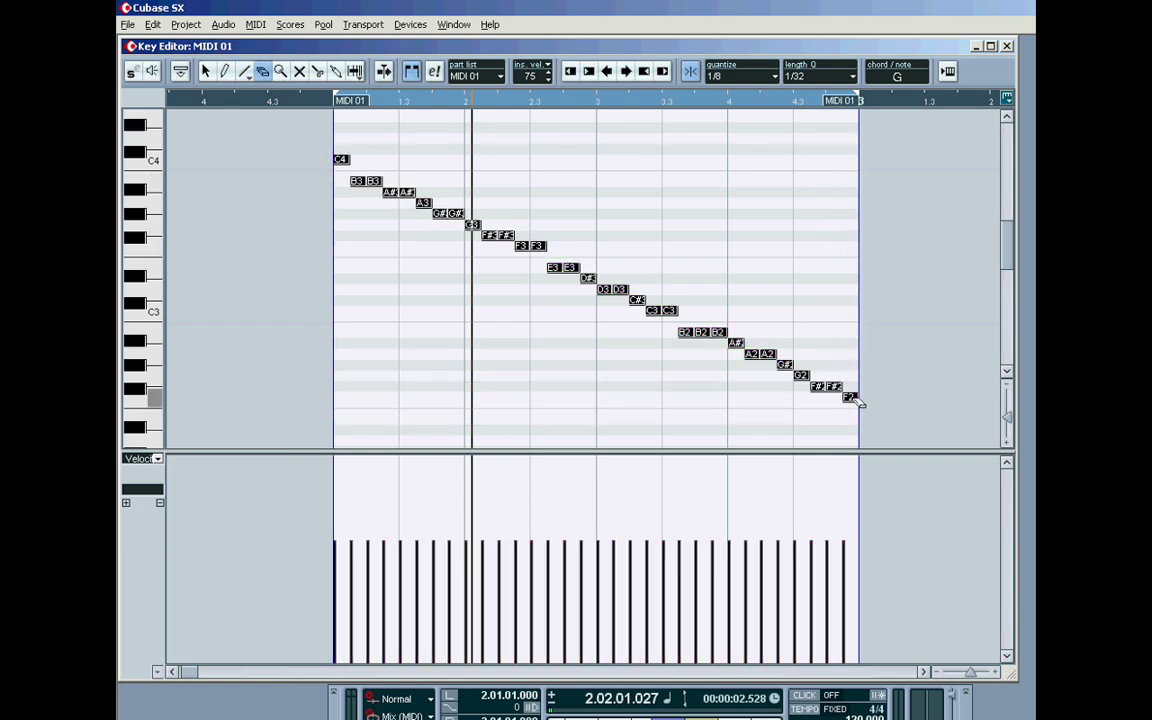
{"action": "key", "text": "Delete"}
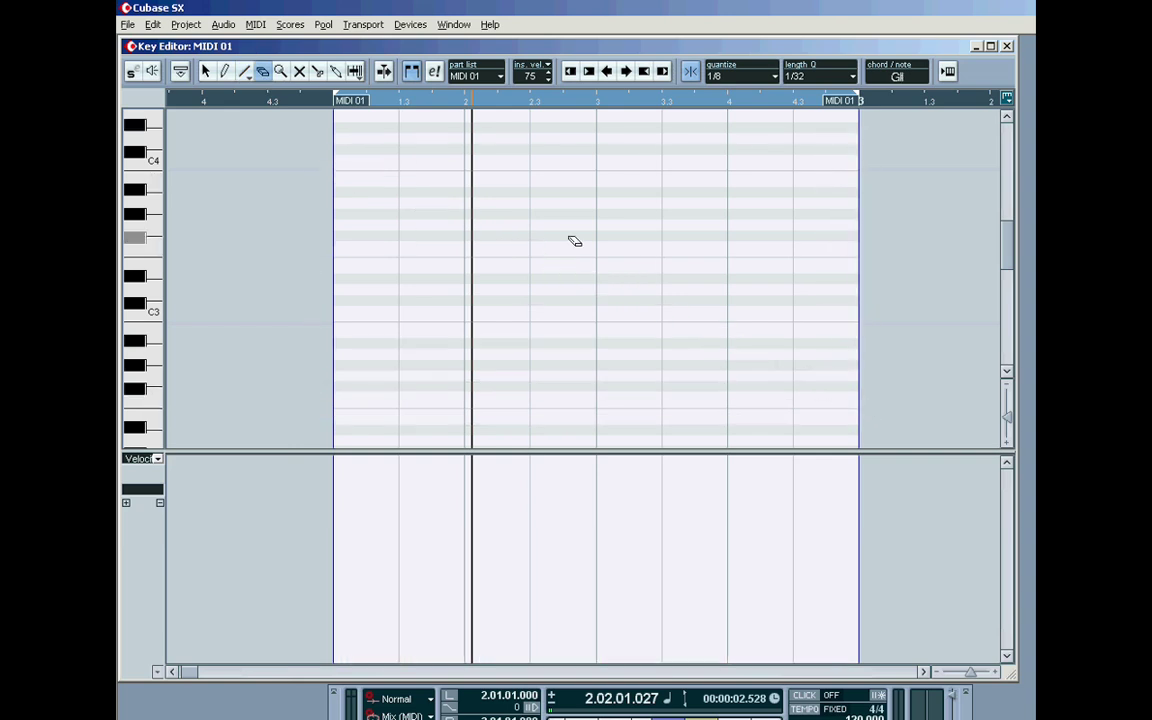
Set note length to 1/8 and draw a rising line of notes from C3 to C4
{"action": "left_click", "coordinate": [852, 78]}
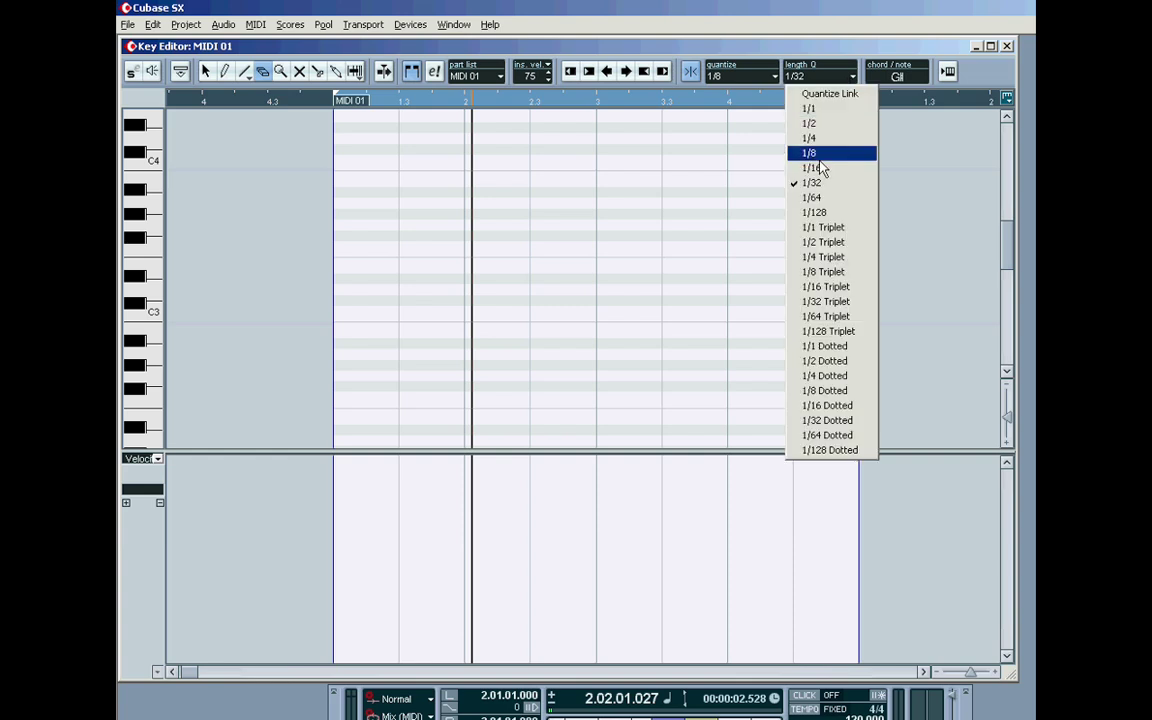
{"action": "left_click", "coordinate": [815, 155]}
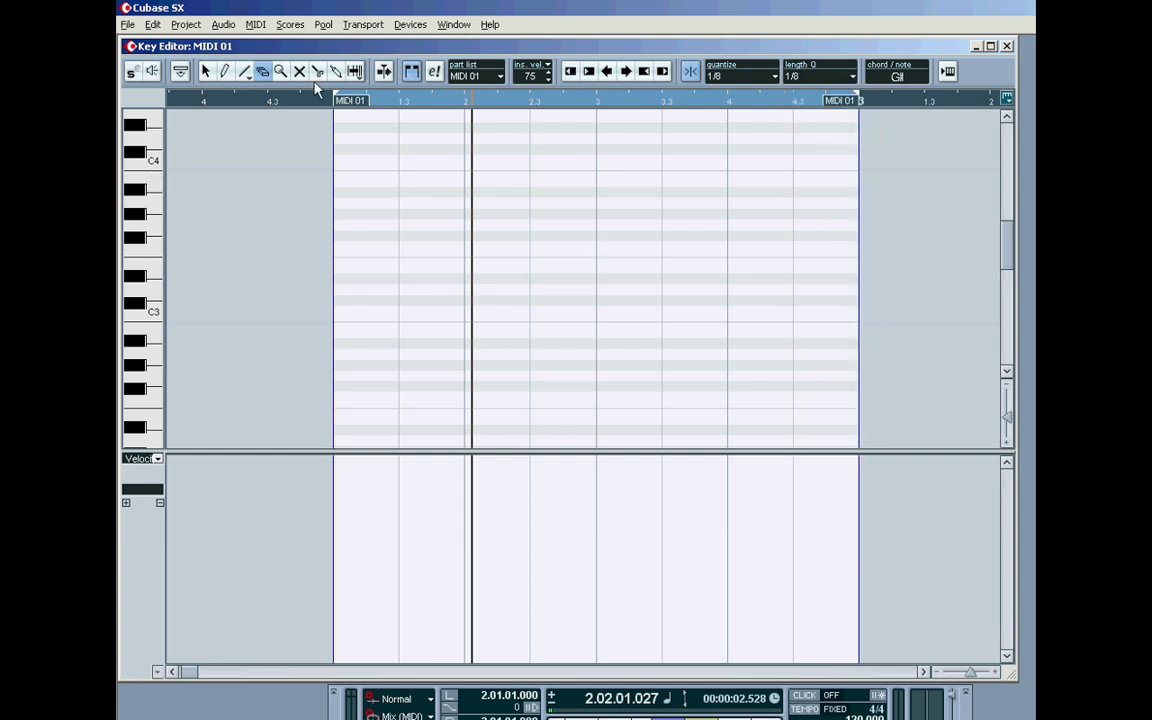
{"action": "left_click", "coordinate": [243, 72]}
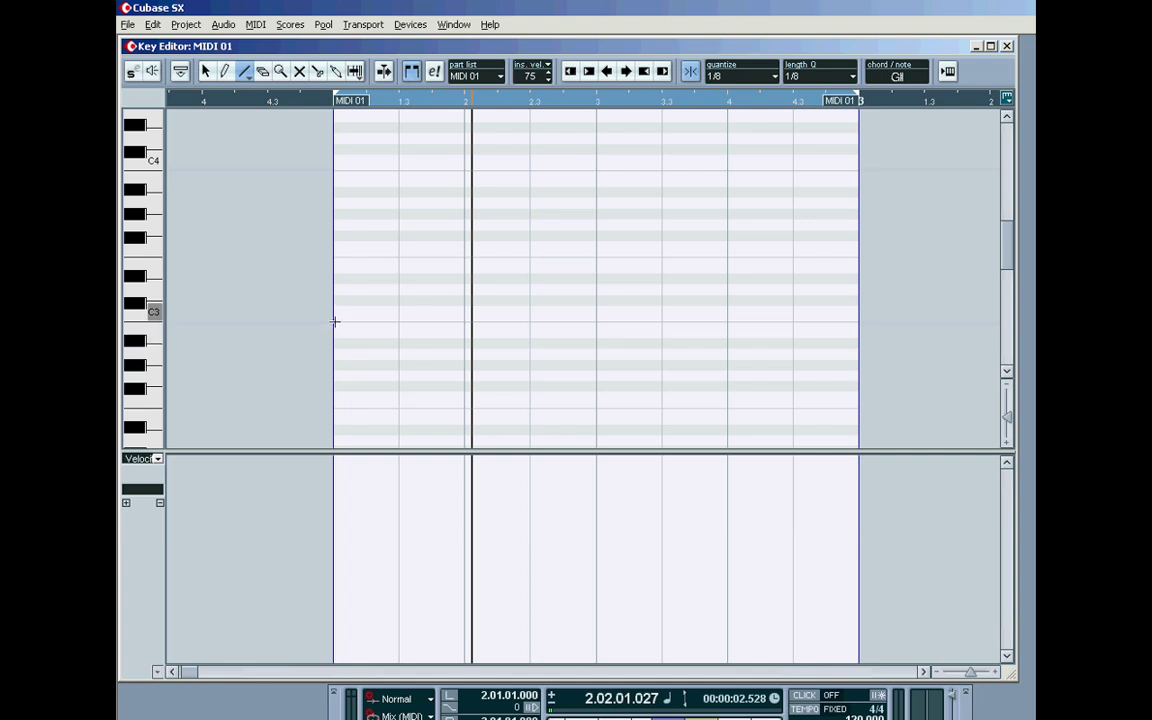
{"action": "left_click_drag", "start_coordinate": [338, 321], "coordinate": [810, 144]}
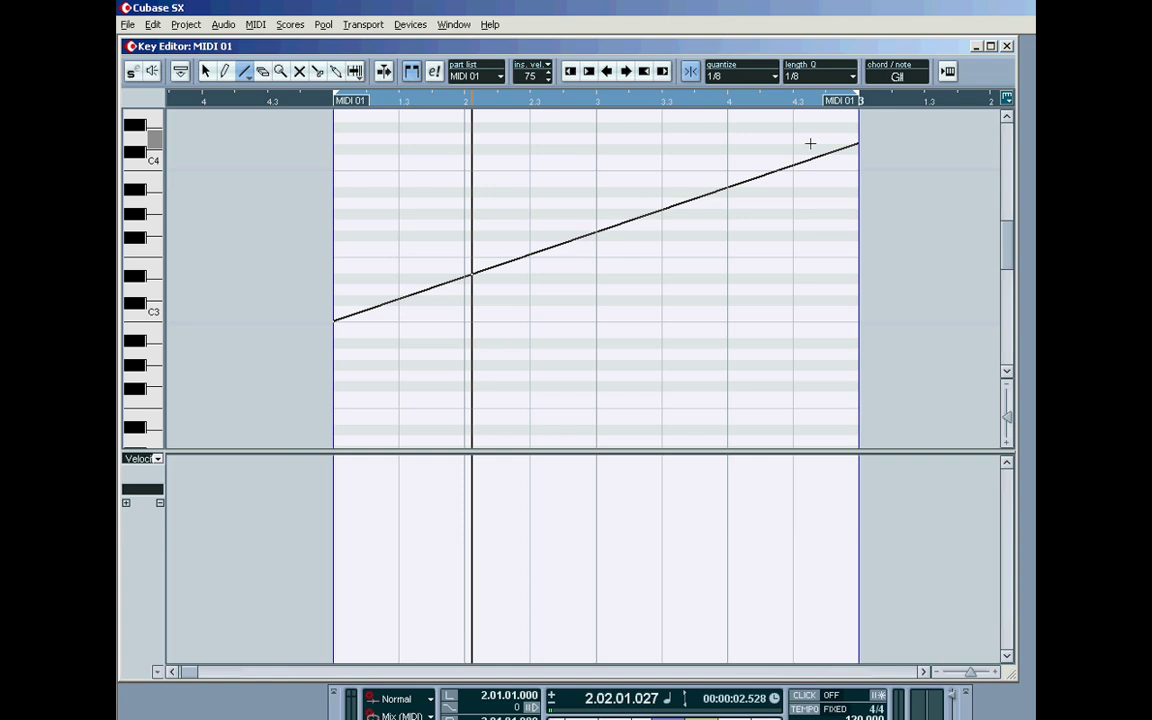
{"action": "mouse_move", "coordinate": [810, 144]}
{"action": "left_mouse_down"}
{"action": "mouse_move", "coordinate": [810, 161]}
{"action": "mouse_move", "coordinate": [807, 144]}
{"action": "left_mouse_up"}
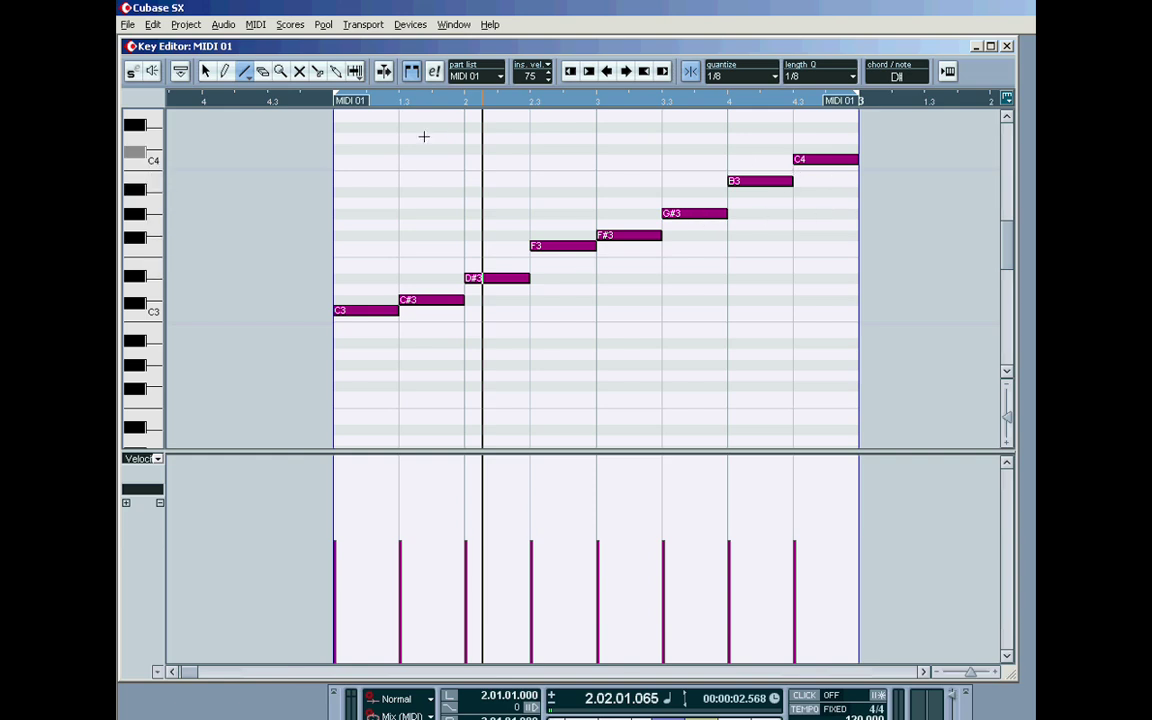
Select all eight notes, set Length Q to 1/16, and halve them to sixteenths
{"action": "left_click", "coordinate": [205, 71]}
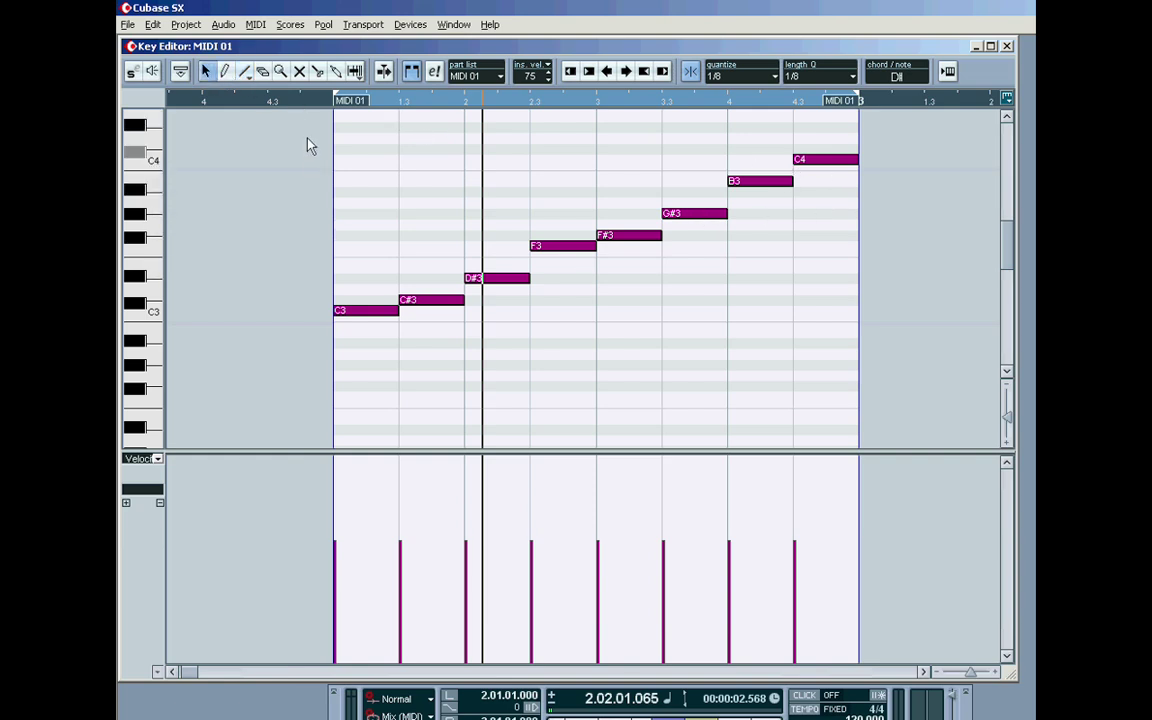
{"action": "mouse_move", "coordinate": [307, 122]}
{"action": "left_mouse_down"}
{"action": "mouse_move", "coordinate": [370, 242]}
{"action": "mouse_move", "coordinate": [906, 349]}
{"action": "left_mouse_up"}
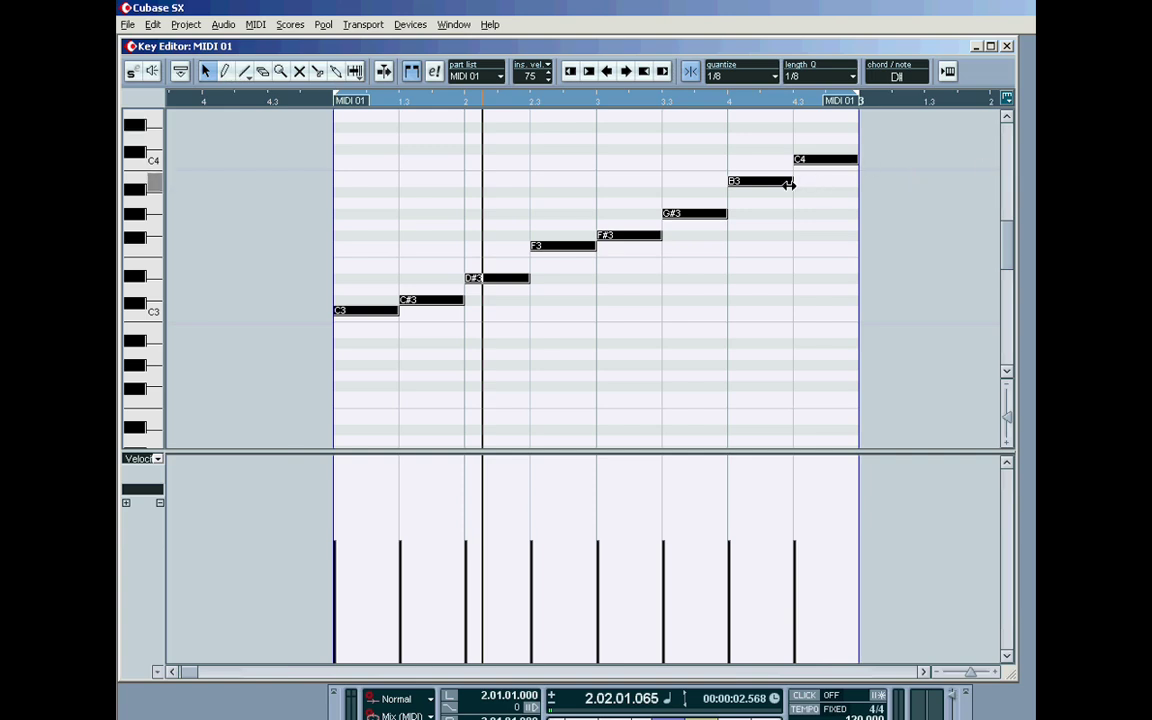
{"action": "left_click_drag", "start_coordinate": [789, 184], "coordinate": [789, 184]}
{"action": "left_click", "coordinate": [805, 76]}
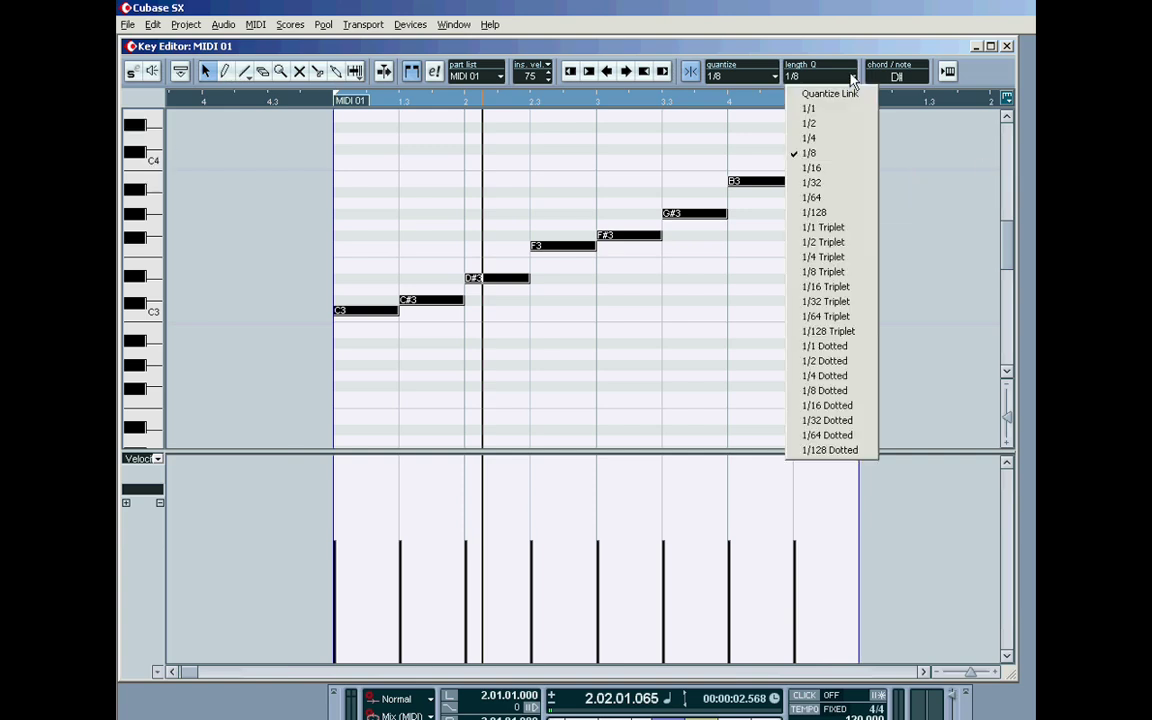
{"action": "left_click", "coordinate": [815, 168]}
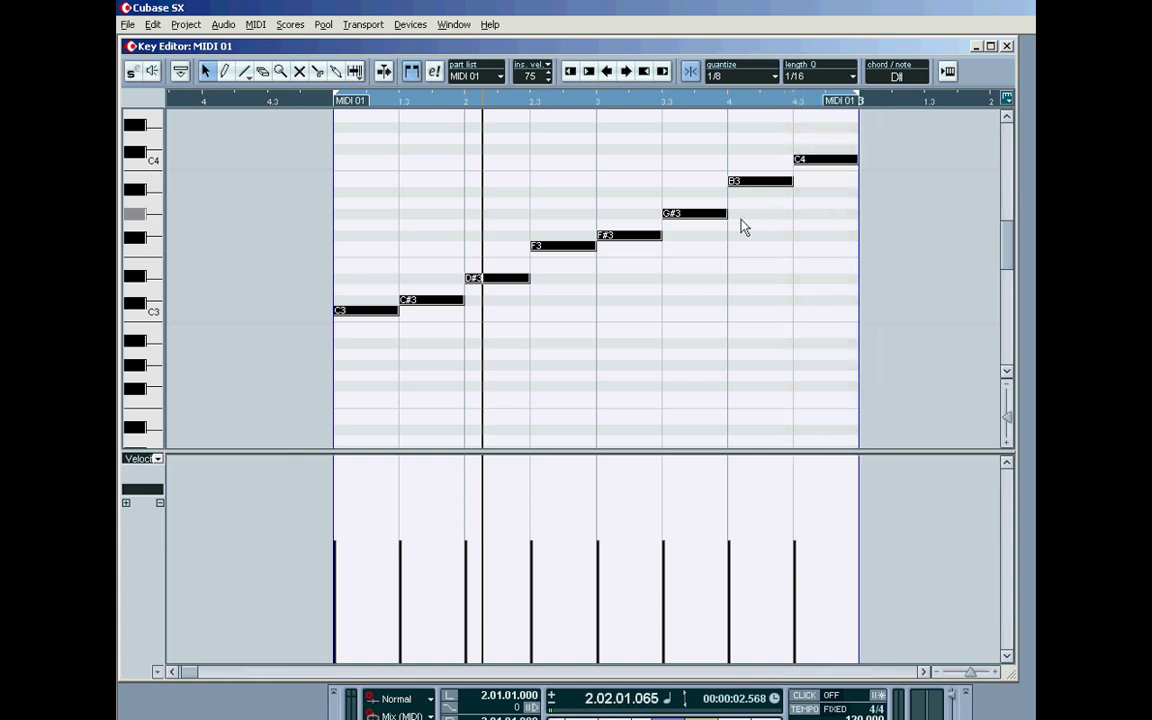
{"action": "left_click_drag", "start_coordinate": [728, 218], "coordinate": [695, 216]}
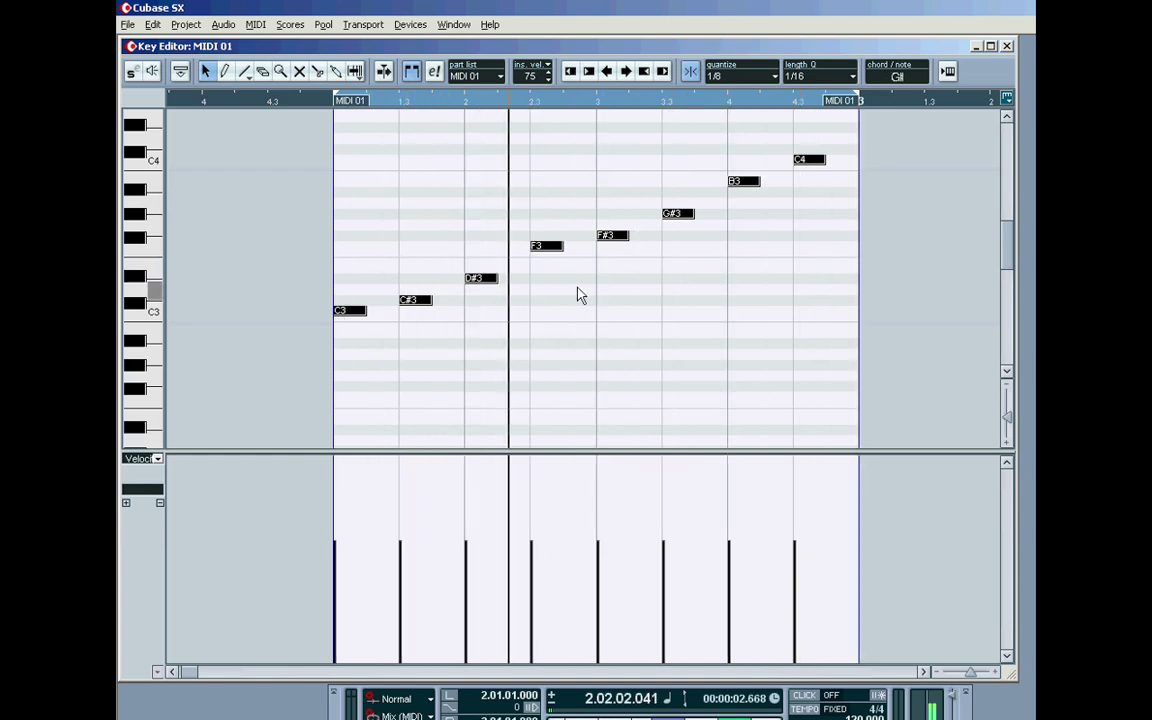
Raise D#3 to E3, F#3 to G#3 and G#3 to A3, then stop playback
{"action": "left_click", "coordinate": [545, 334]}
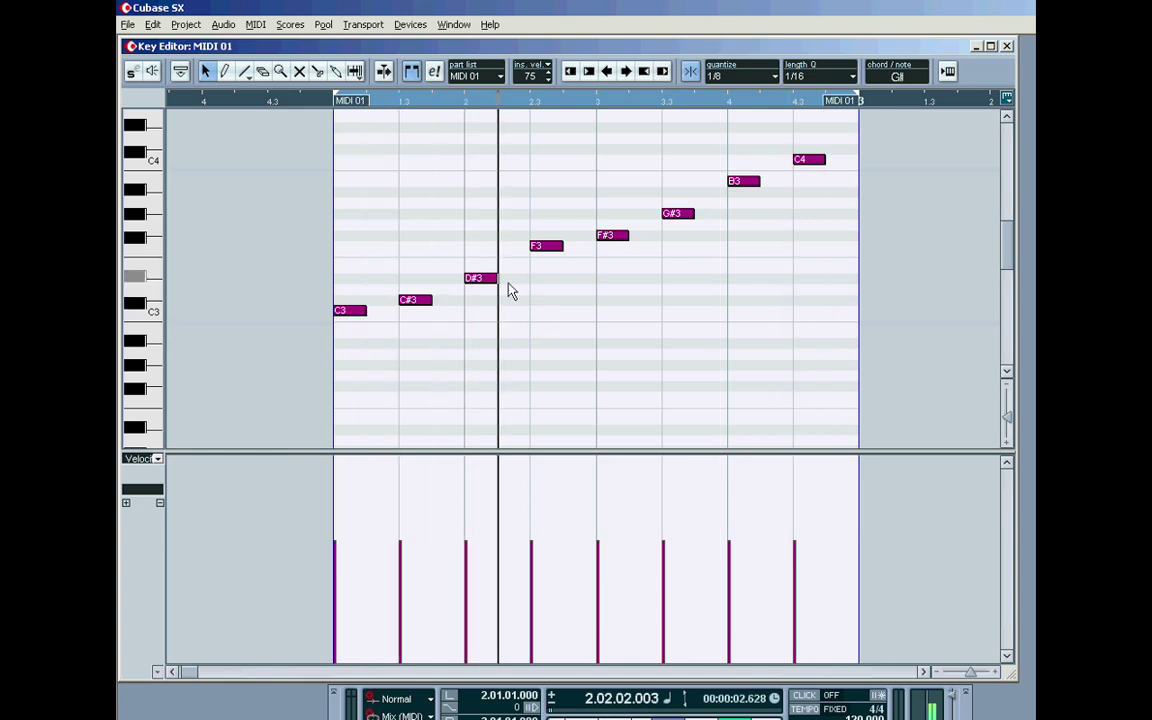
{"action": "left_click", "coordinate": [480, 280]}
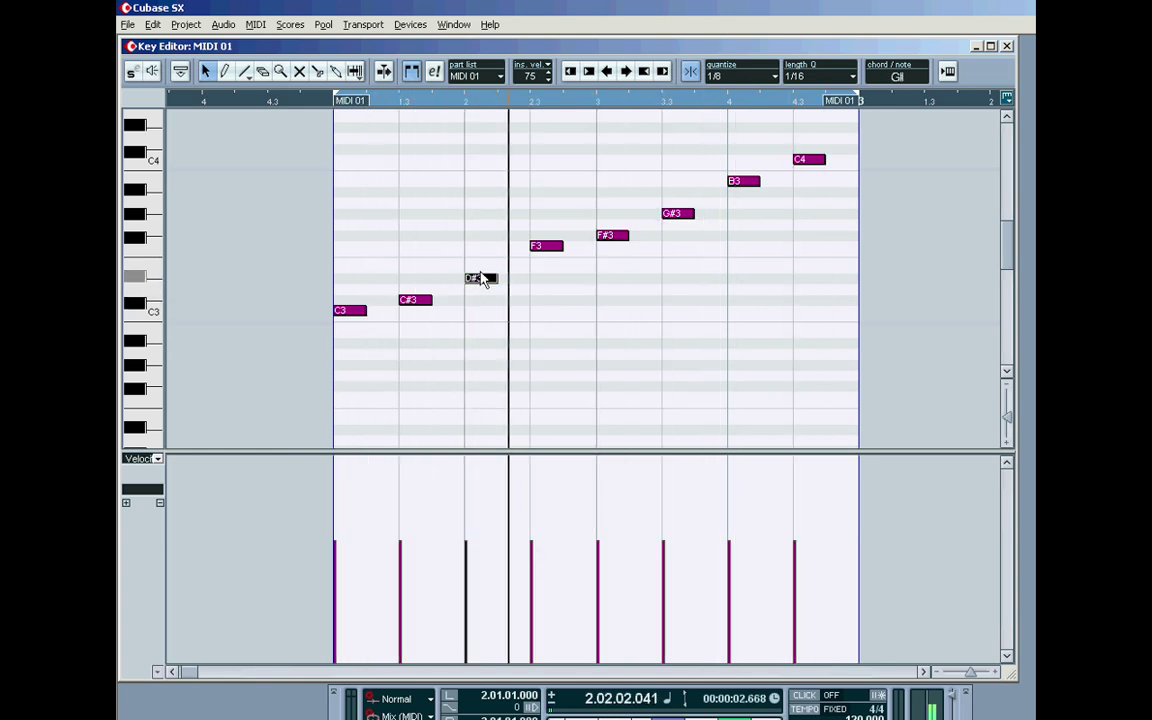
{"action": "left_click_drag", "start_coordinate": [481, 279], "coordinate": [479, 268]}
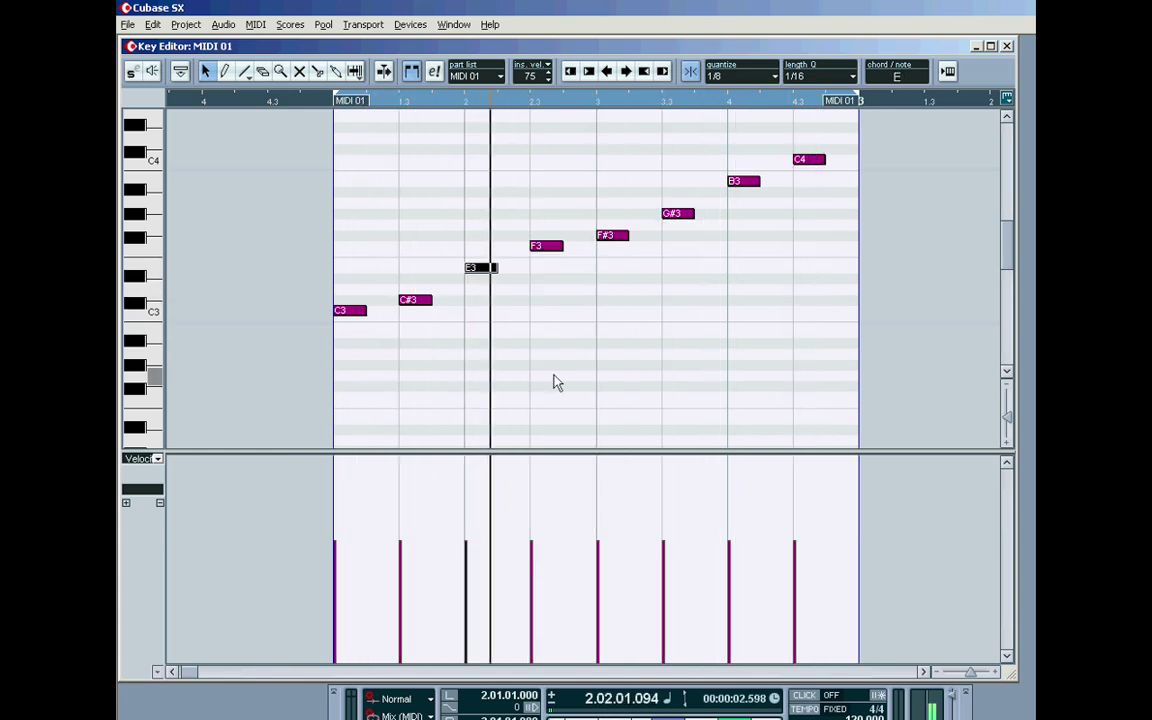
{"action": "left_click", "coordinate": [611, 237]}
{"action": "mouse_move", "coordinate": [612, 238]}
{"action": "left_mouse_down"}
{"action": "mouse_move", "coordinate": [613, 227]}
{"action": "mouse_move", "coordinate": [677, 204]}
{"action": "mouse_move", "coordinate": [620, 217]}
{"action": "left_mouse_up"}
{"action": "left_click", "coordinate": [620, 228]}
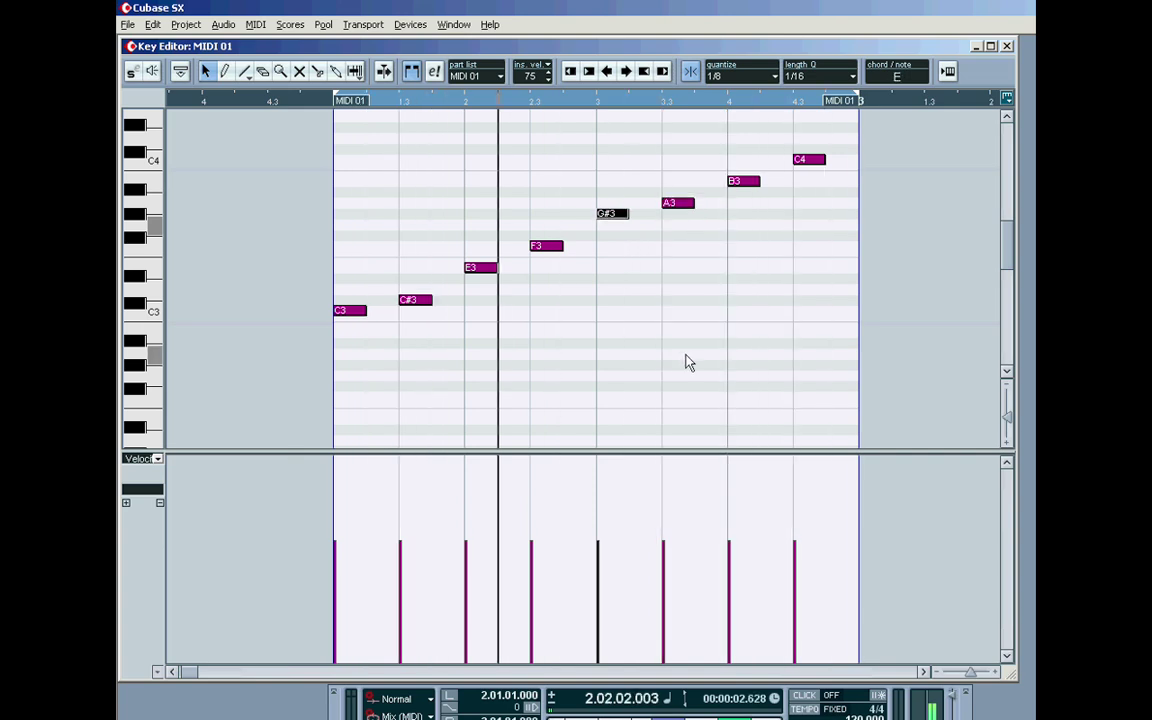
{"action": "key", "text": "space"}
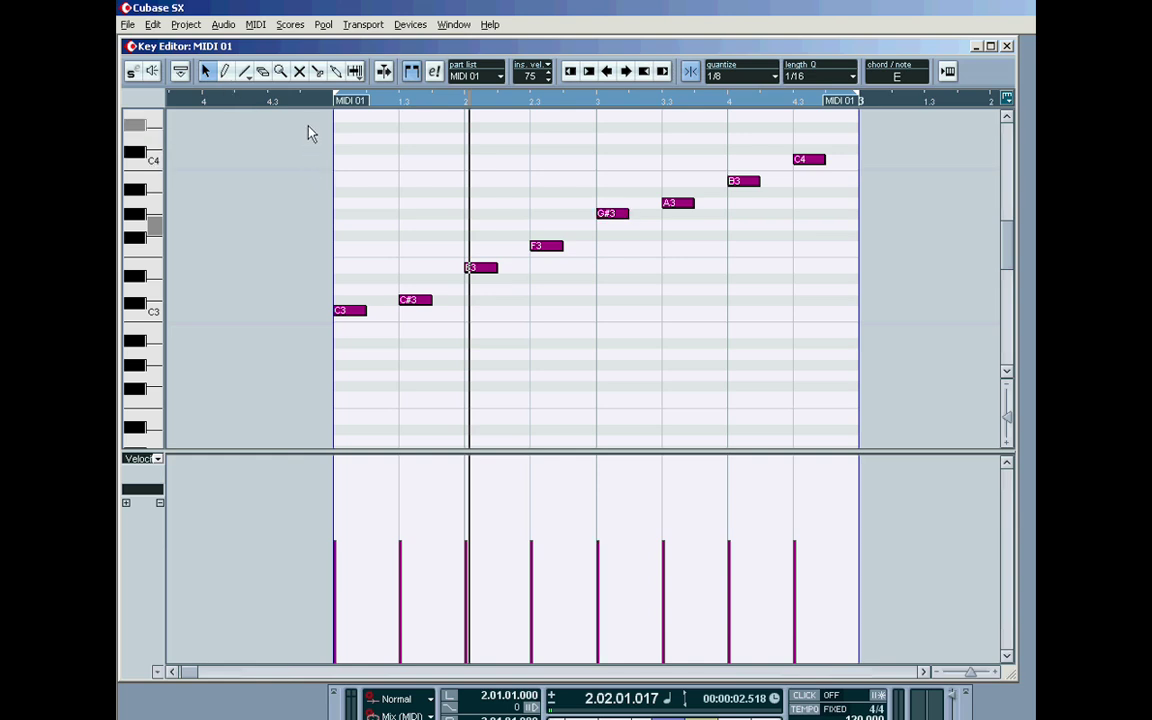
Erase the notes and draw a descending run of eighth notes from C4 to G2, then play it
{"action": "left_click_drag", "start_coordinate": [306, 124], "coordinate": [800, 366]}
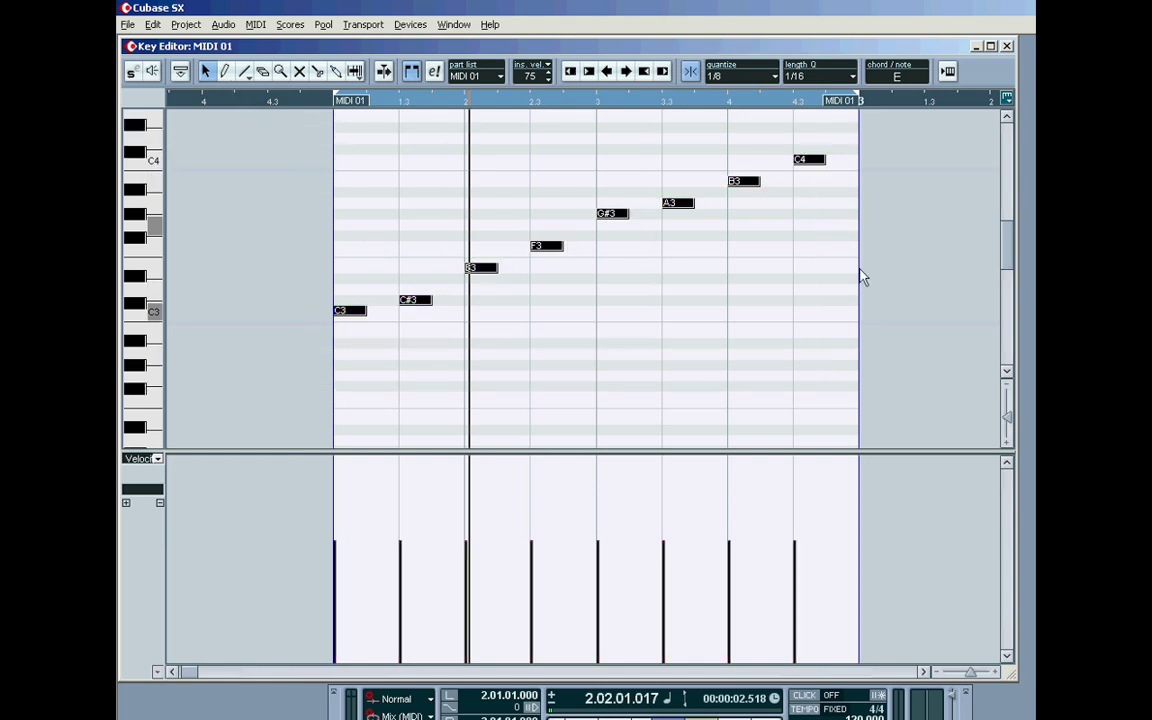
{"action": "left_click", "coordinate": [263, 72]}
{"action": "left_click", "coordinate": [544, 248]}
{"action": "left_click", "coordinate": [850, 76]}
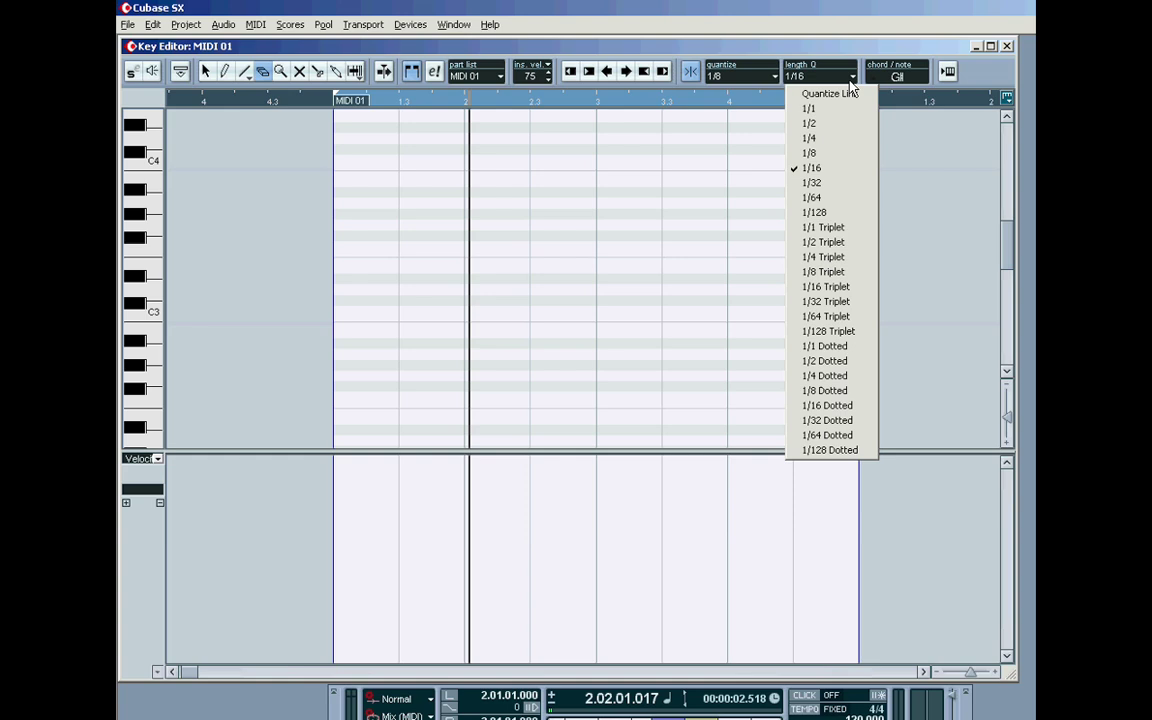
{"action": "left_click", "coordinate": [817, 153]}
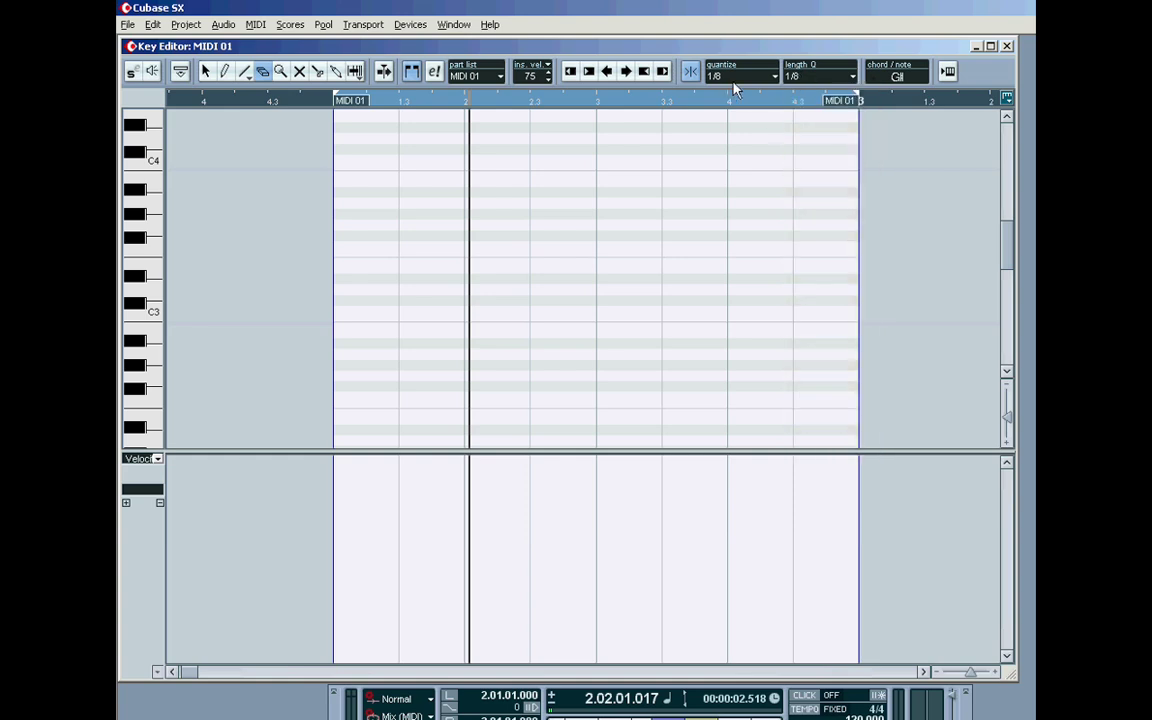
{"action": "left_click", "coordinate": [245, 72]}
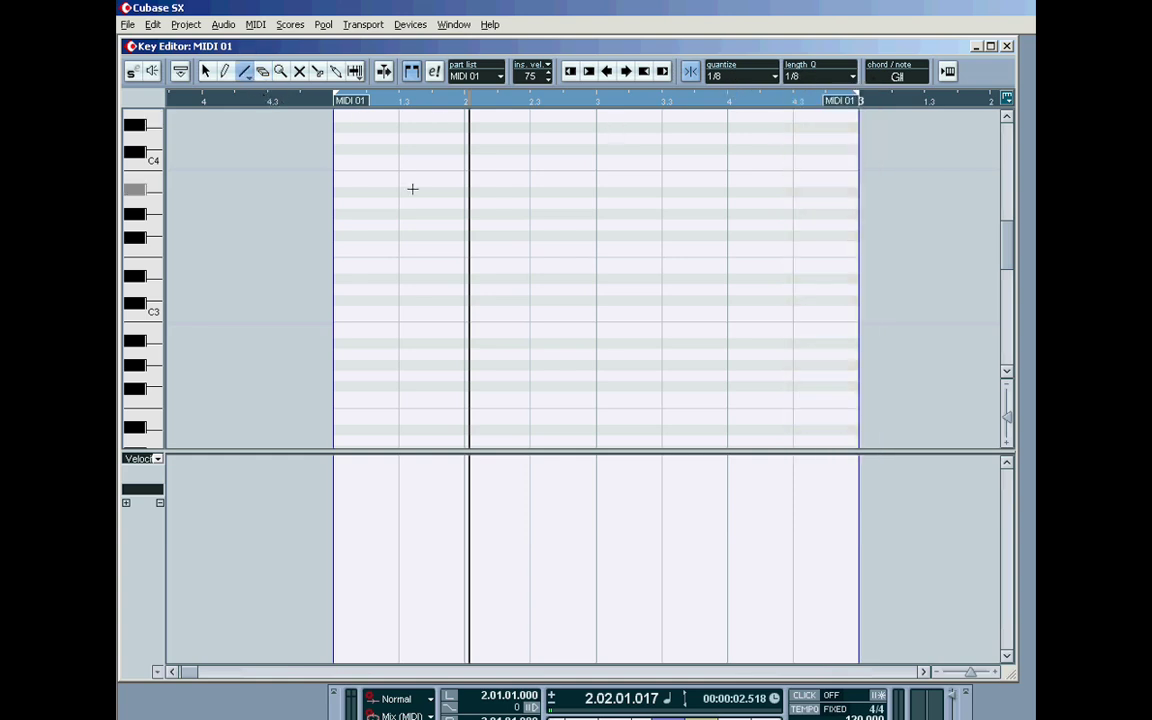
{"action": "left_click_drag", "start_coordinate": [377, 189], "coordinate": [845, 385]}
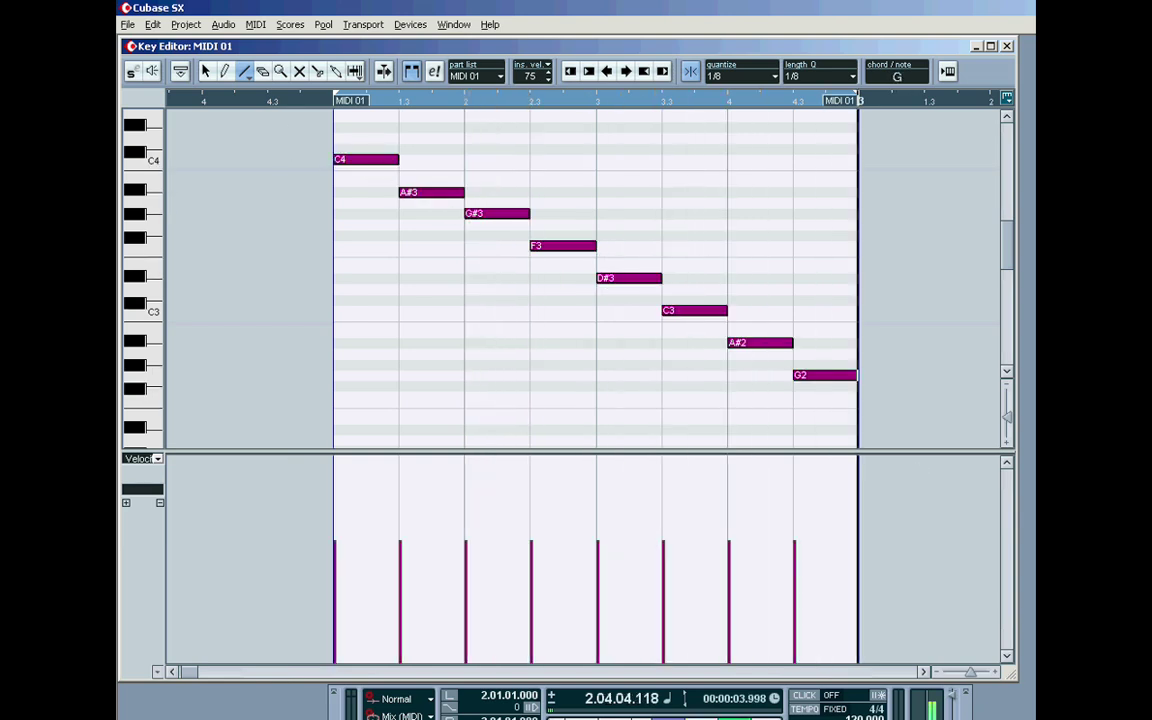
{"action": "key", "text": "space"}
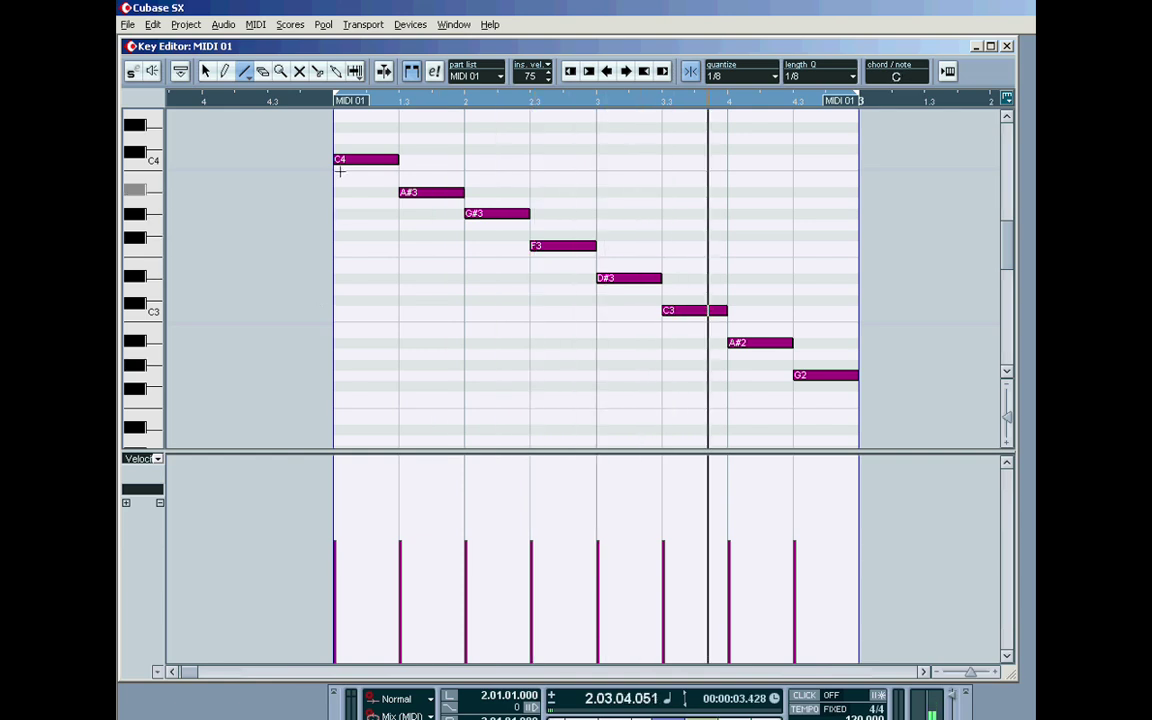
Set Length Q to 1/16, shorten all eight notes to sixteenths, and play the part
{"action": "left_click", "coordinate": [206, 72]}
{"action": "left_click_drag", "start_coordinate": [303, 130], "coordinate": [884, 413]}
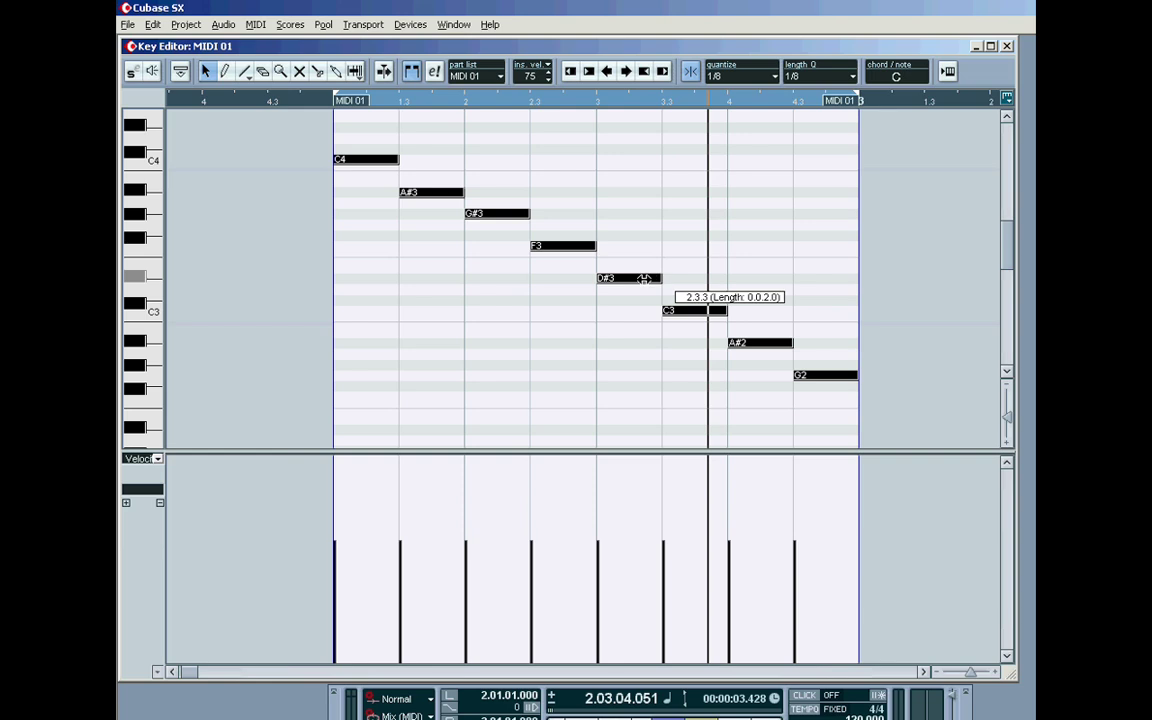
{"action": "left_click", "coordinate": [853, 77]}
{"action": "left_click", "coordinate": [820, 170]}
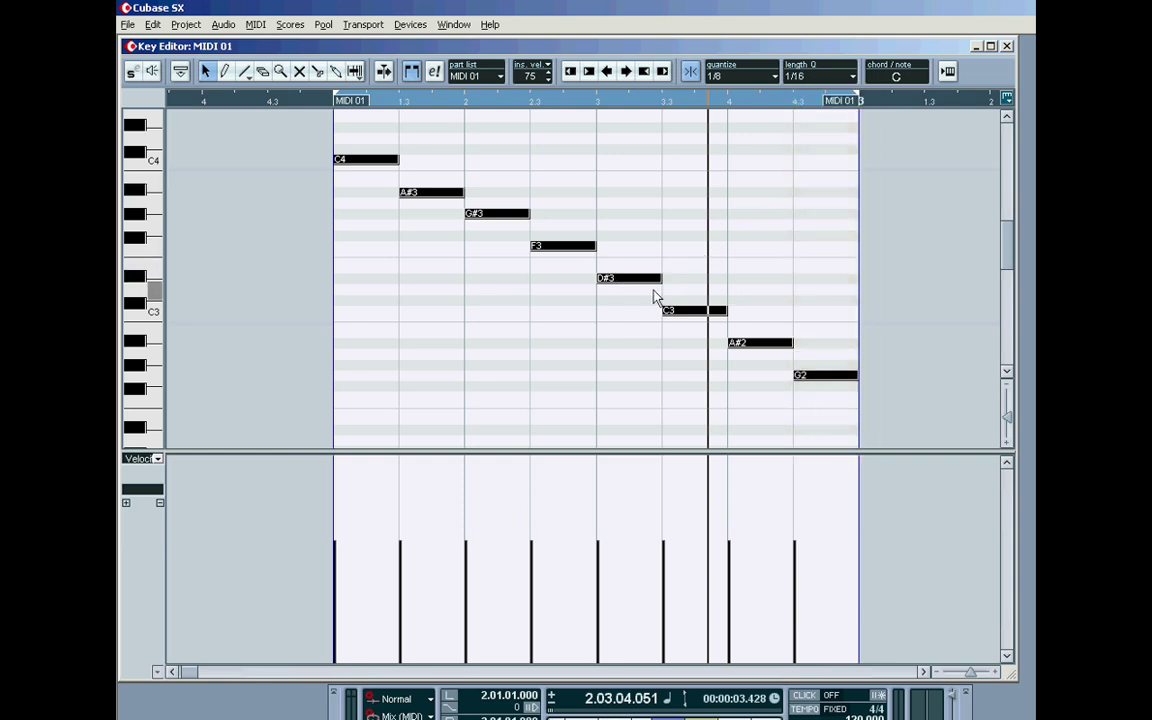
{"action": "left_click_drag", "start_coordinate": [655, 281], "coordinate": [628, 279]}
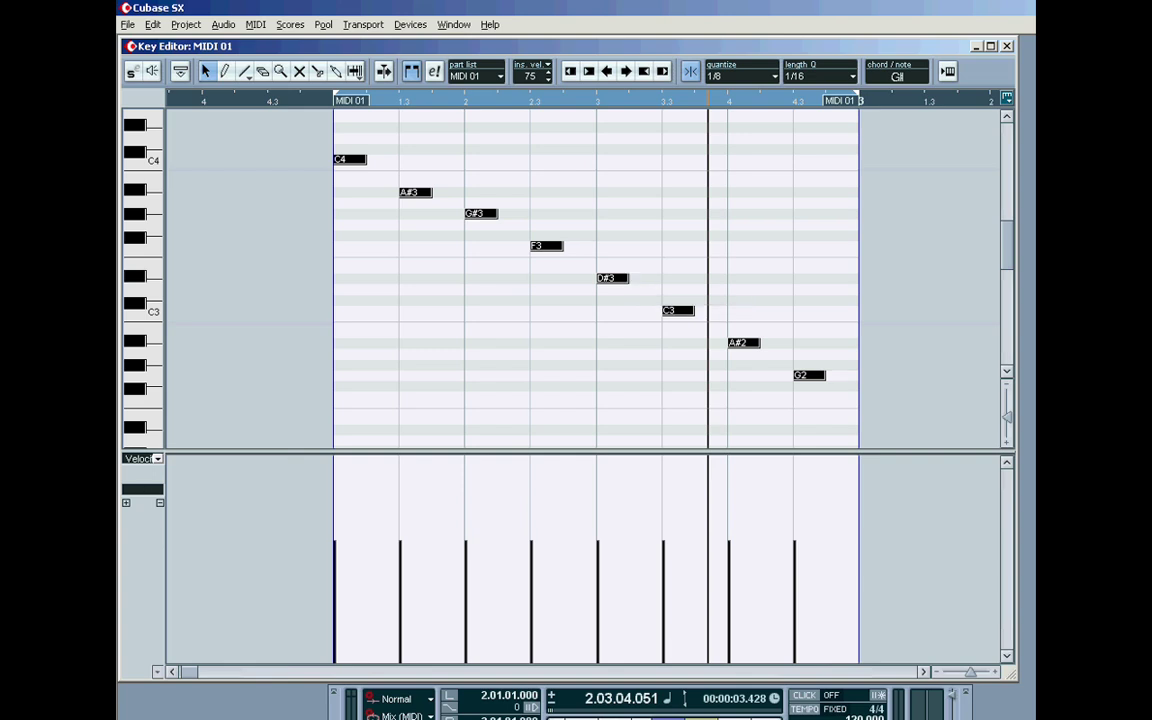
{"action": "key", "text": "space"}
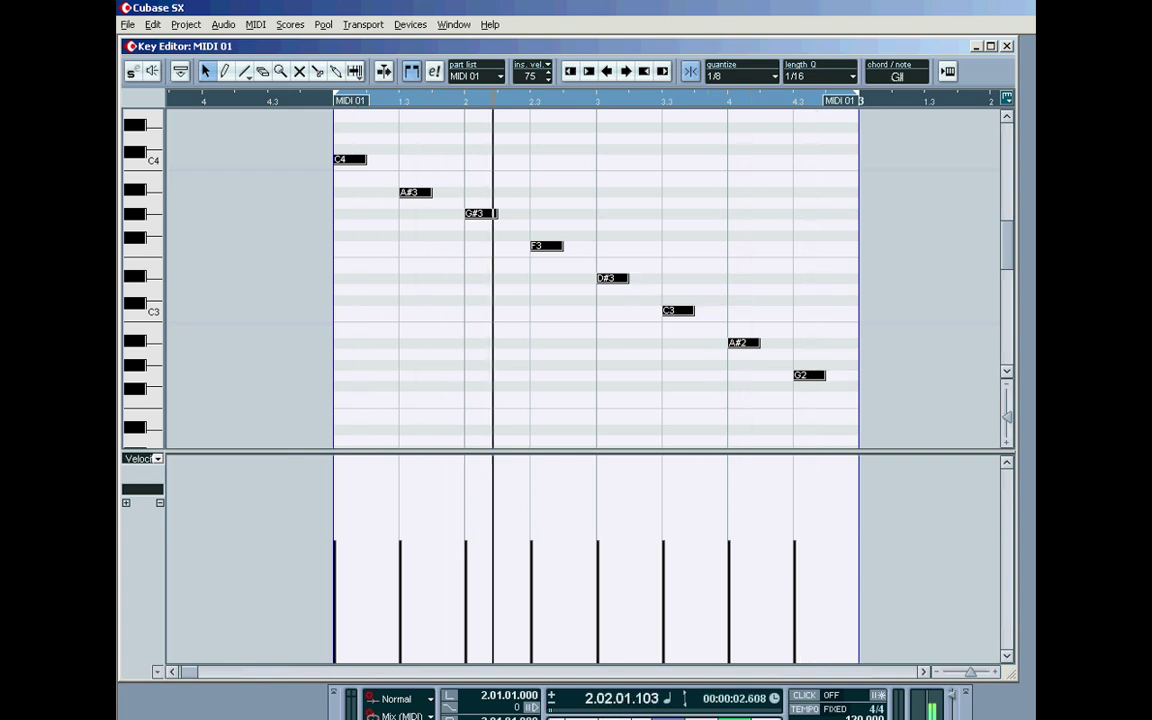
Erase the eight selected notes and set note length to 1/8
{"action": "left_click", "coordinate": [262, 71]}
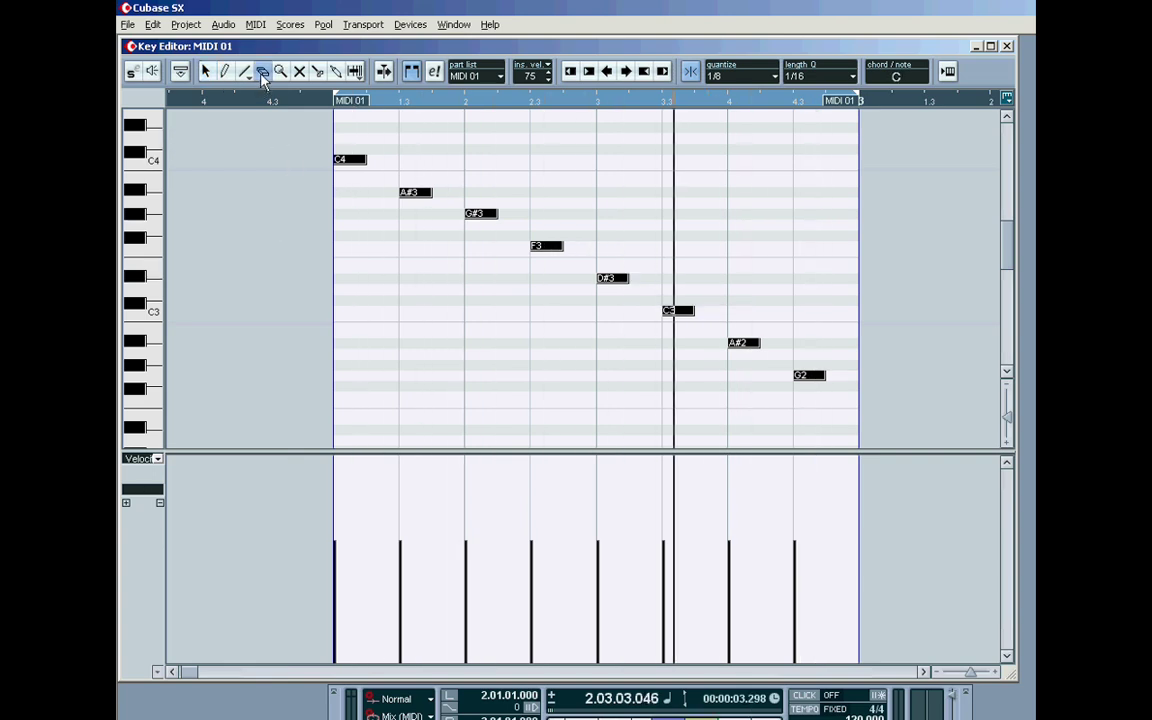
{"action": "left_click", "coordinate": [352, 160]}
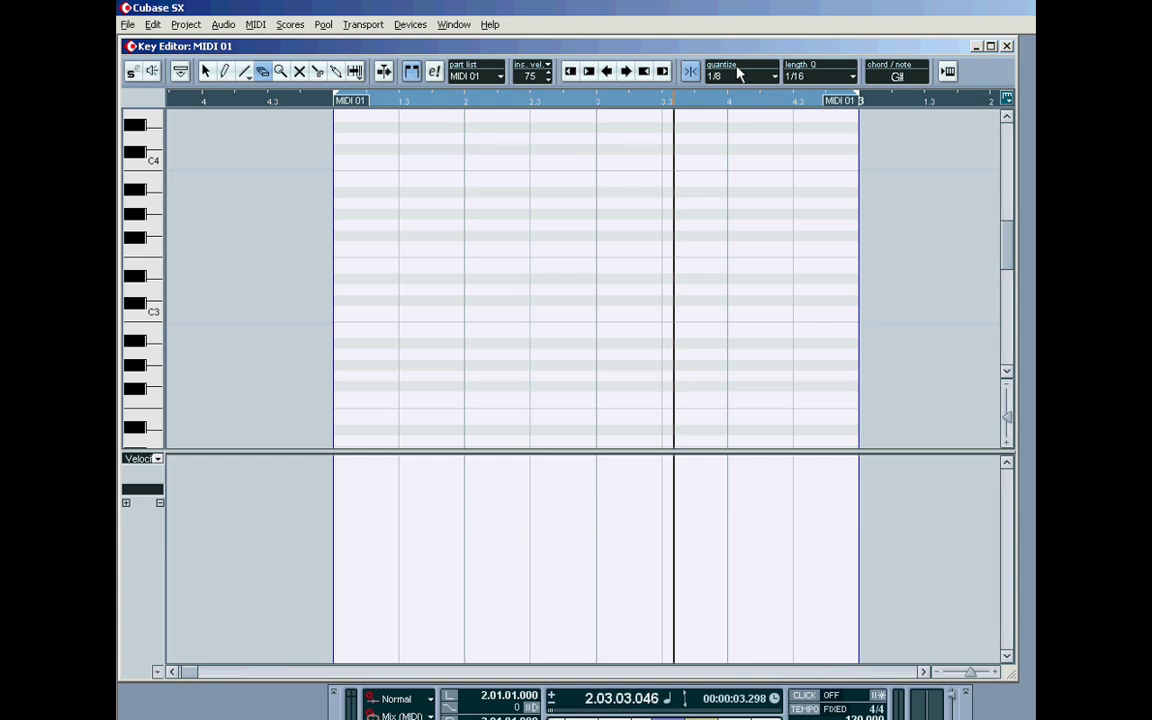
{"action": "left_click", "coordinate": [848, 78]}
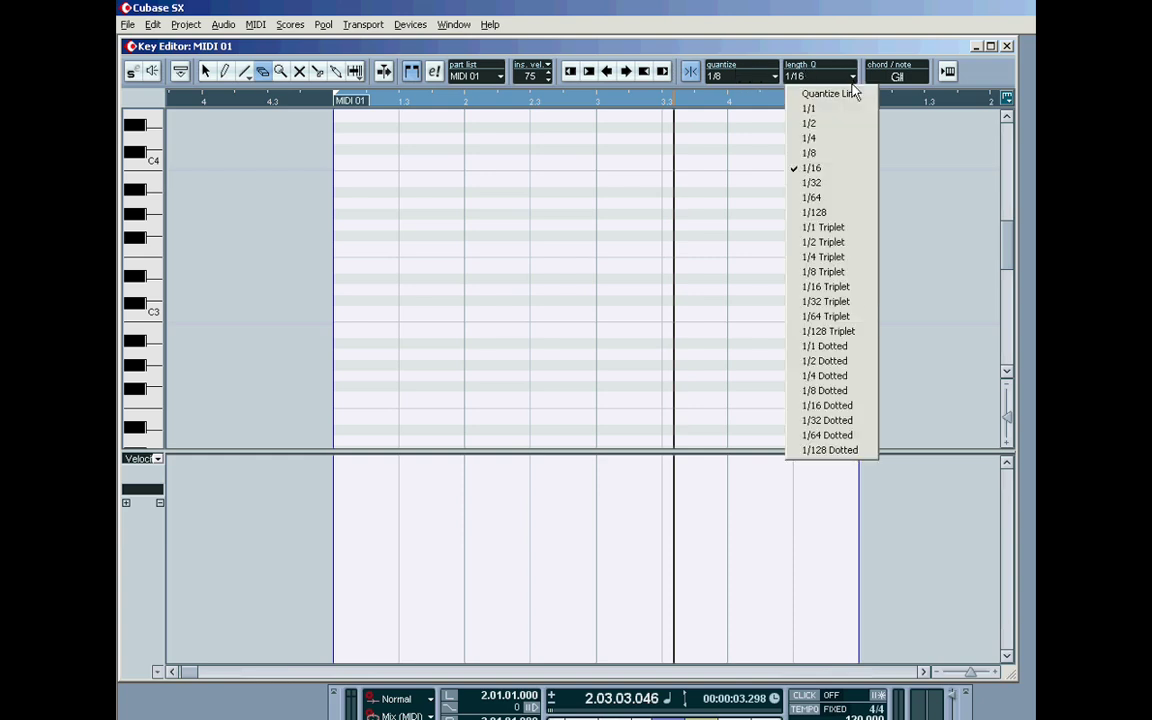
{"action": "left_click", "coordinate": [820, 152]}
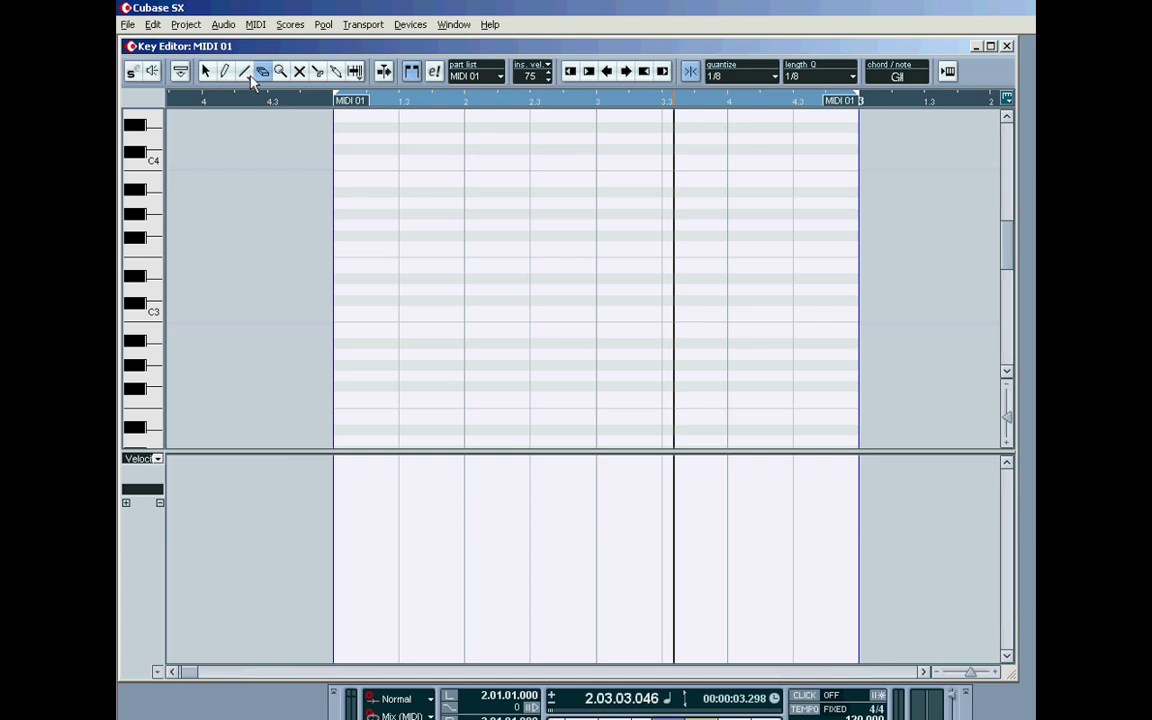
Choose the Square line shape and draw a note pattern from the part start
{"action": "left_click", "coordinate": [251, 77]}
{"action": "left_click", "coordinate": [247, 74]}
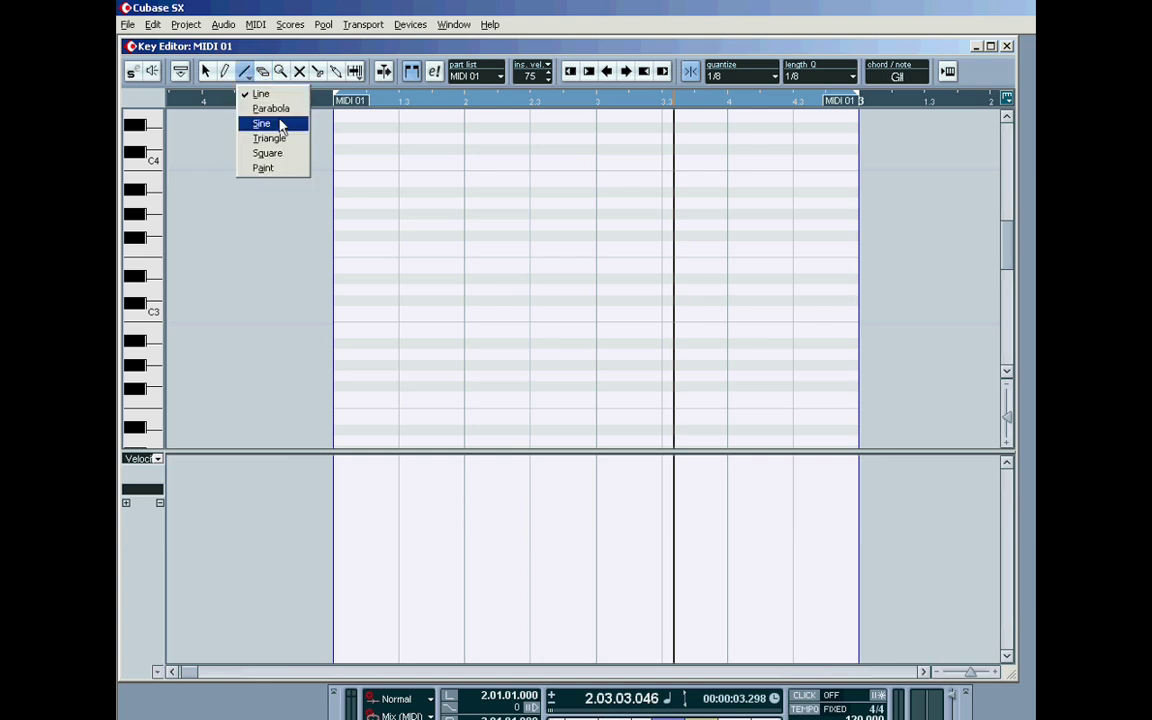
{"action": "left_click", "coordinate": [284, 150]}
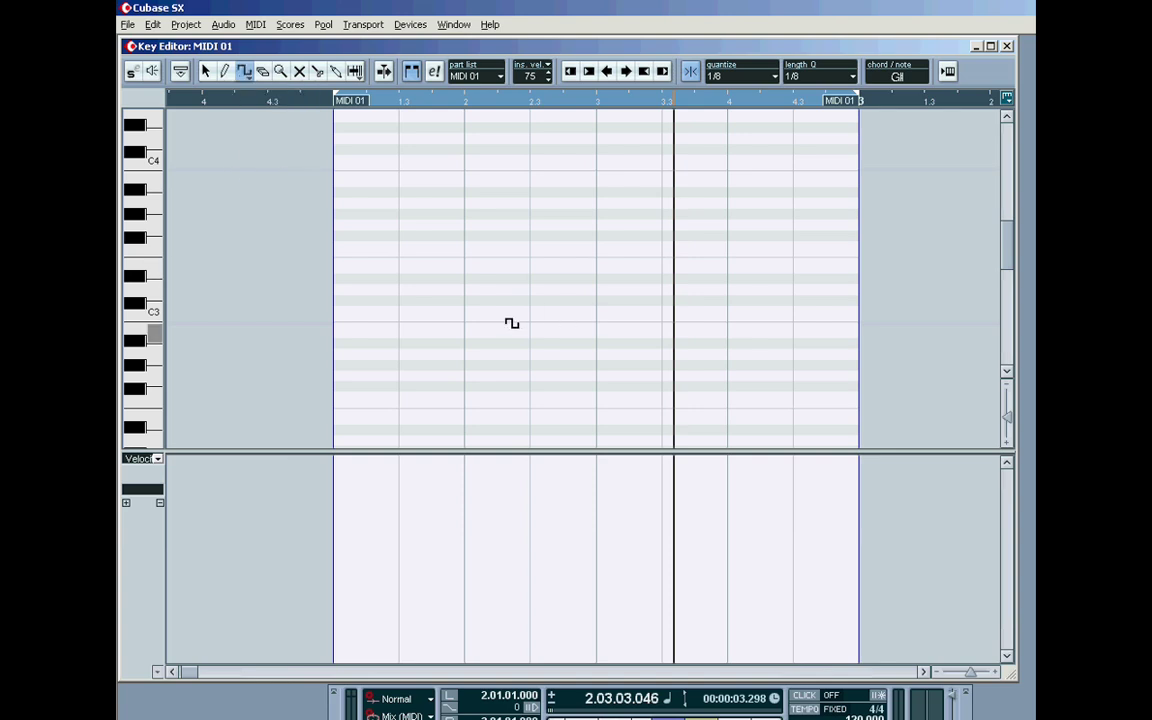
{"action": "mouse_move", "coordinate": [342, 250]}
{"action": "left_mouse_down"}
{"action": "mouse_move", "coordinate": [378, 306]}
{"action": "mouse_move", "coordinate": [413, 316]}
{"action": "mouse_move", "coordinate": [391, 321]}
{"action": "mouse_move", "coordinate": [391, 270]}
{"action": "mouse_move", "coordinate": [388, 329]}
{"action": "mouse_move", "coordinate": [383, 249]}
{"action": "mouse_move", "coordinate": [387, 325]}
{"action": "mouse_move", "coordinate": [812, 324]}
{"action": "mouse_move", "coordinate": [398, 309]}
{"action": "mouse_move", "coordinate": [724, 332]}
{"action": "mouse_move", "coordinate": [723, 278]}
{"action": "mouse_move", "coordinate": [723, 362]}
{"action": "mouse_move", "coordinate": [724, 317]}
{"action": "mouse_move", "coordinate": [806, 320]}
{"action": "left_mouse_up"}
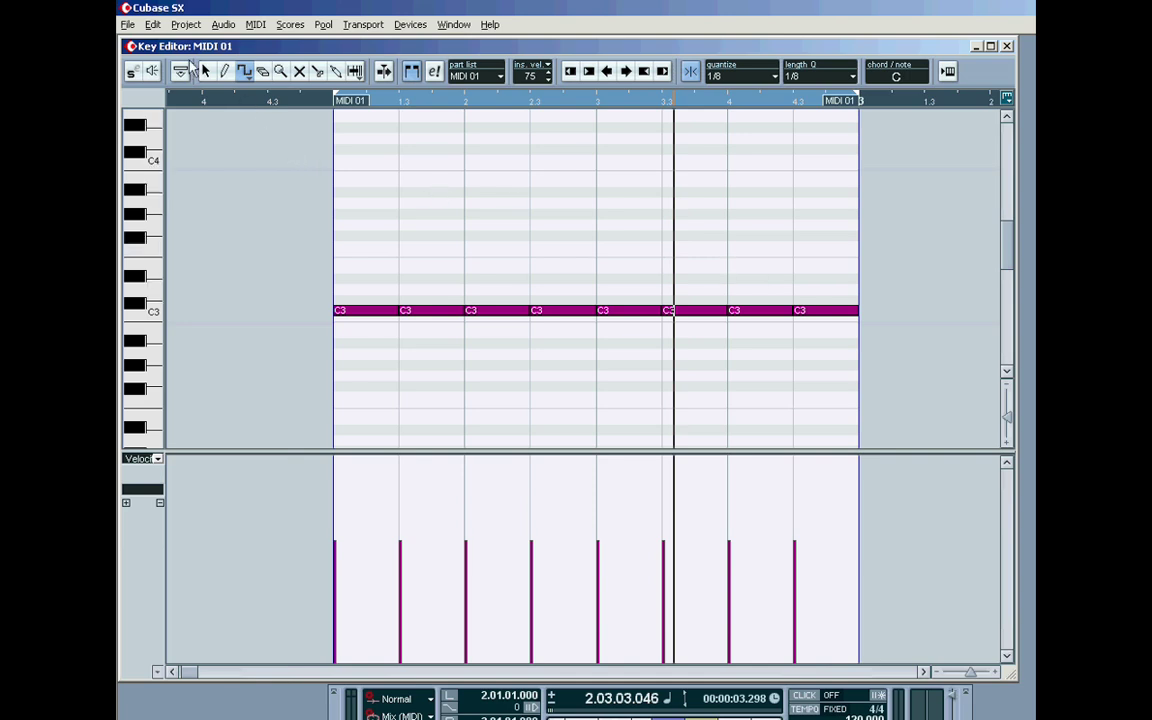
Undo the row of C3 notes, set length to 1/16, and draw a square wave between C3 and C#4
{"action": "left_click", "coordinate": [152, 24]}
{"action": "left_click", "coordinate": [167, 42]}
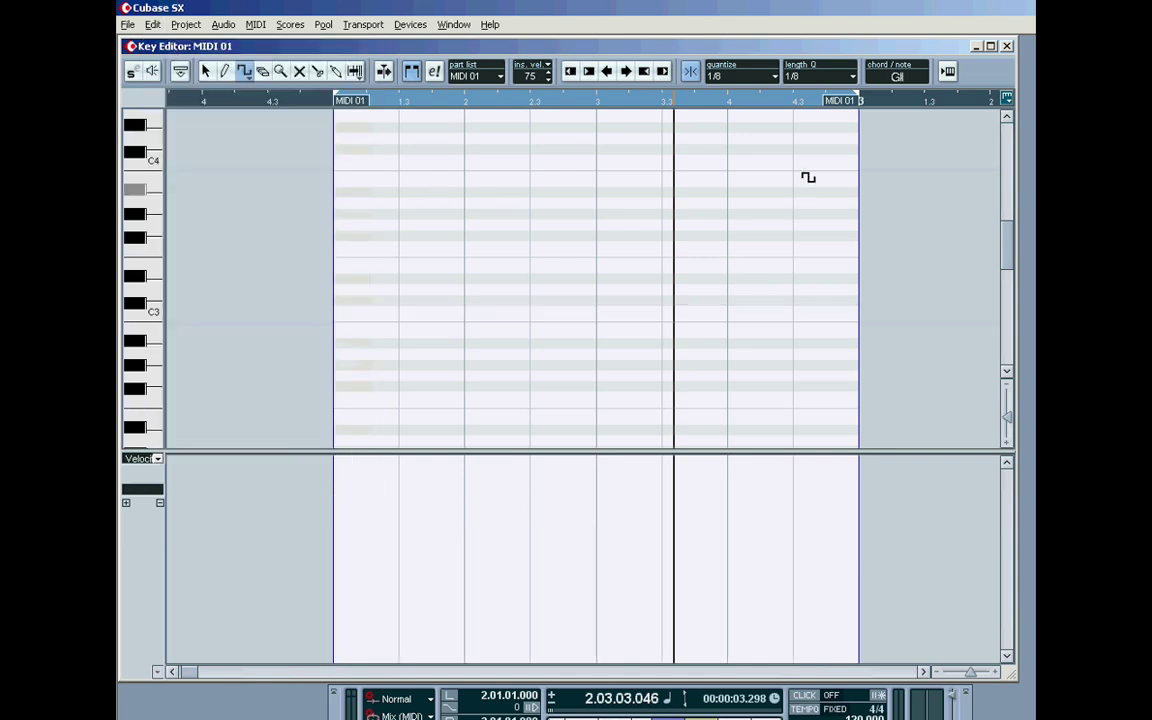
{"action": "left_click", "coordinate": [852, 78]}
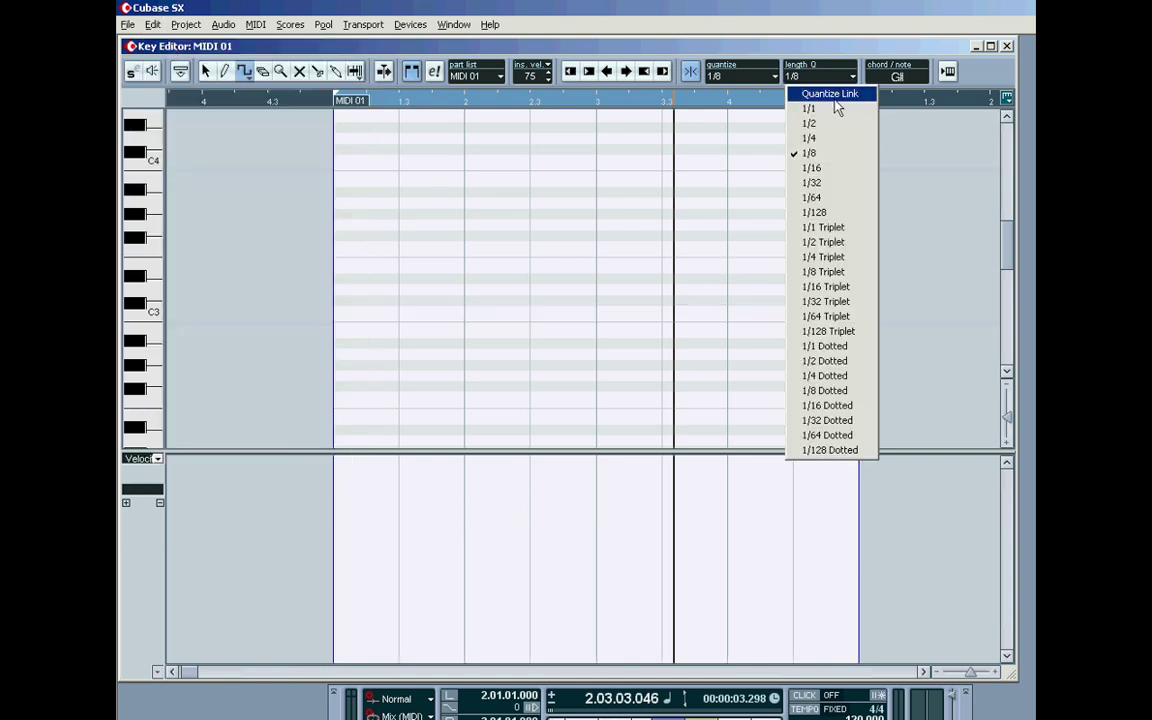
{"action": "left_click", "coordinate": [836, 168]}
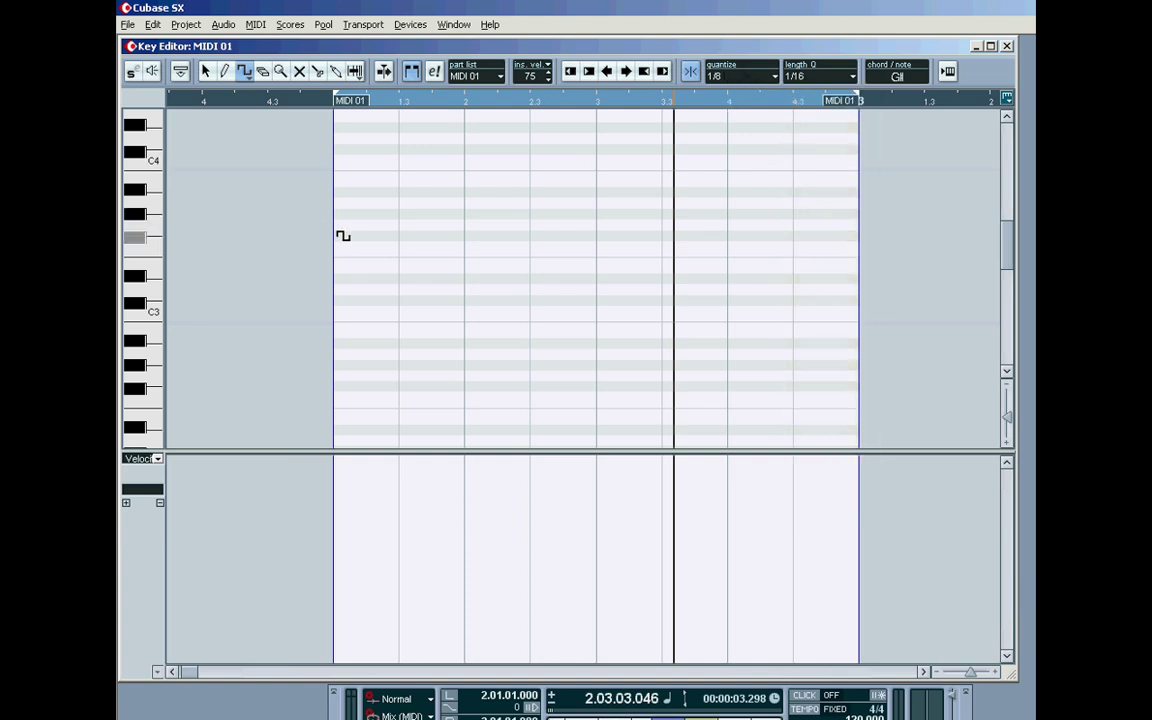
{"action": "mouse_move", "coordinate": [339, 237]}
{"action": "left_mouse_down"}
{"action": "mouse_move", "coordinate": [362, 285]}
{"action": "mouse_move", "coordinate": [815, 320]}
{"action": "left_mouse_up"}
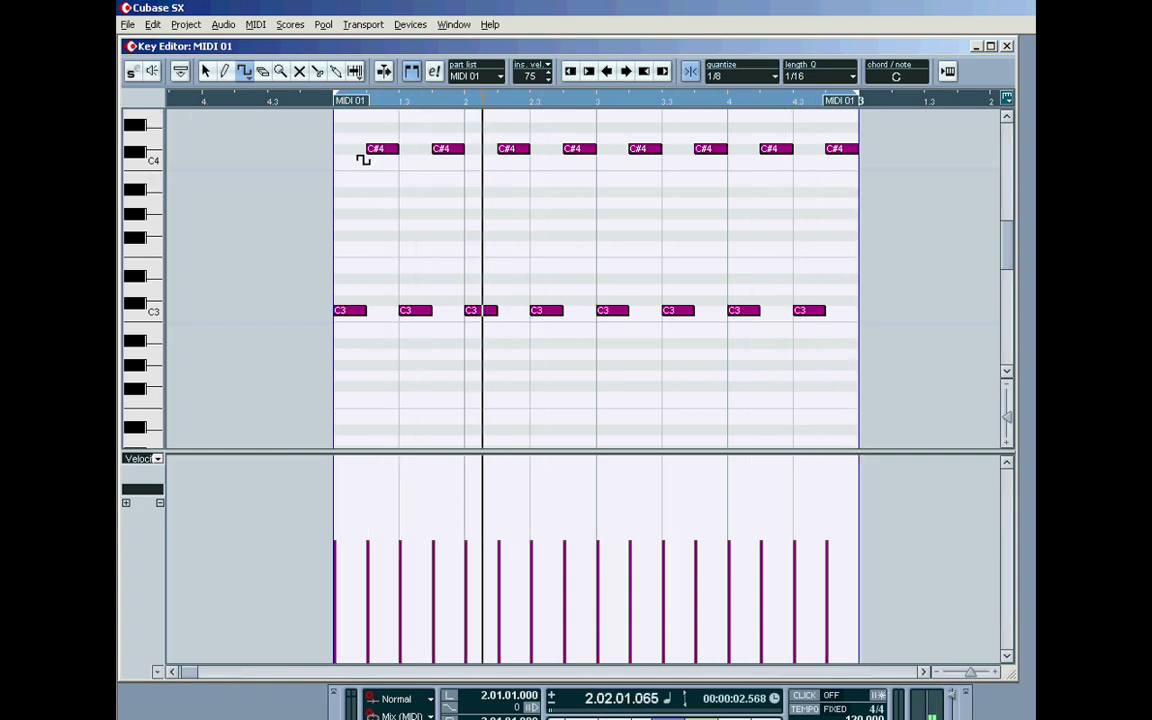
Delete all 16 notes and draw a new square-wave pattern alternating A#3 and E3
{"action": "left_click", "coordinate": [262, 71]}
{"action": "left_click_drag", "start_coordinate": [303, 121], "coordinate": [850, 317]}
{"action": "key", "text": "Delete"}
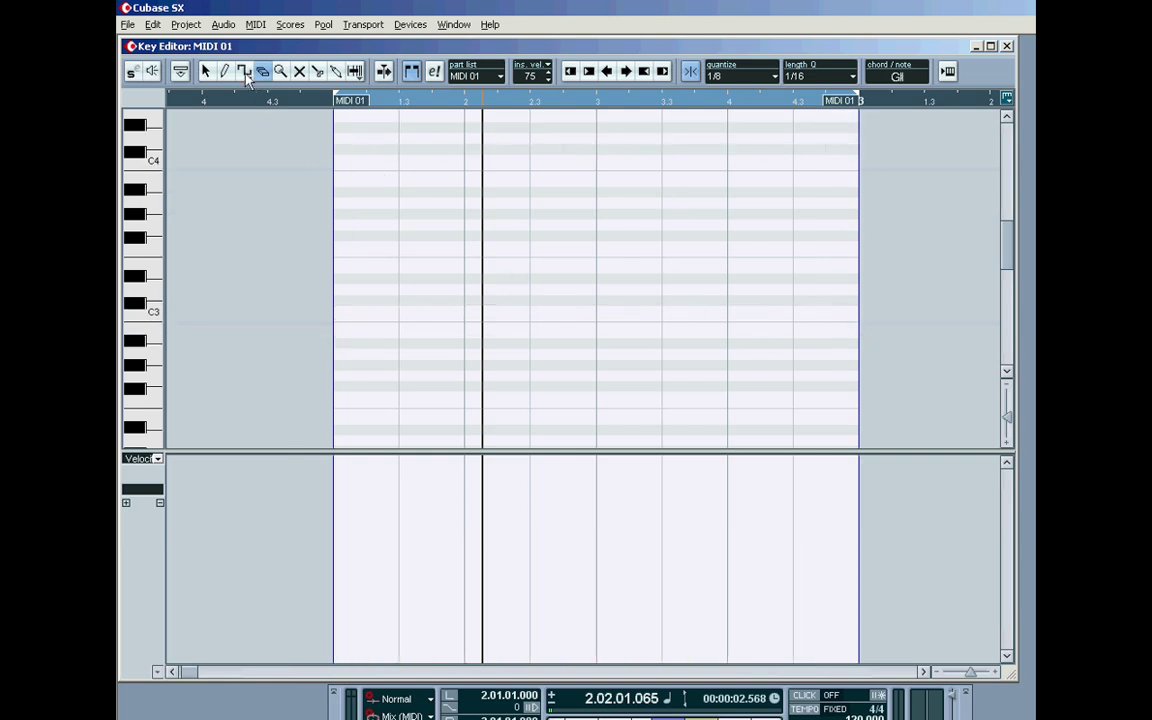
{"action": "left_click", "coordinate": [245, 73]}
{"action": "left_click_drag", "start_coordinate": [343, 238], "coordinate": [828, 194]}
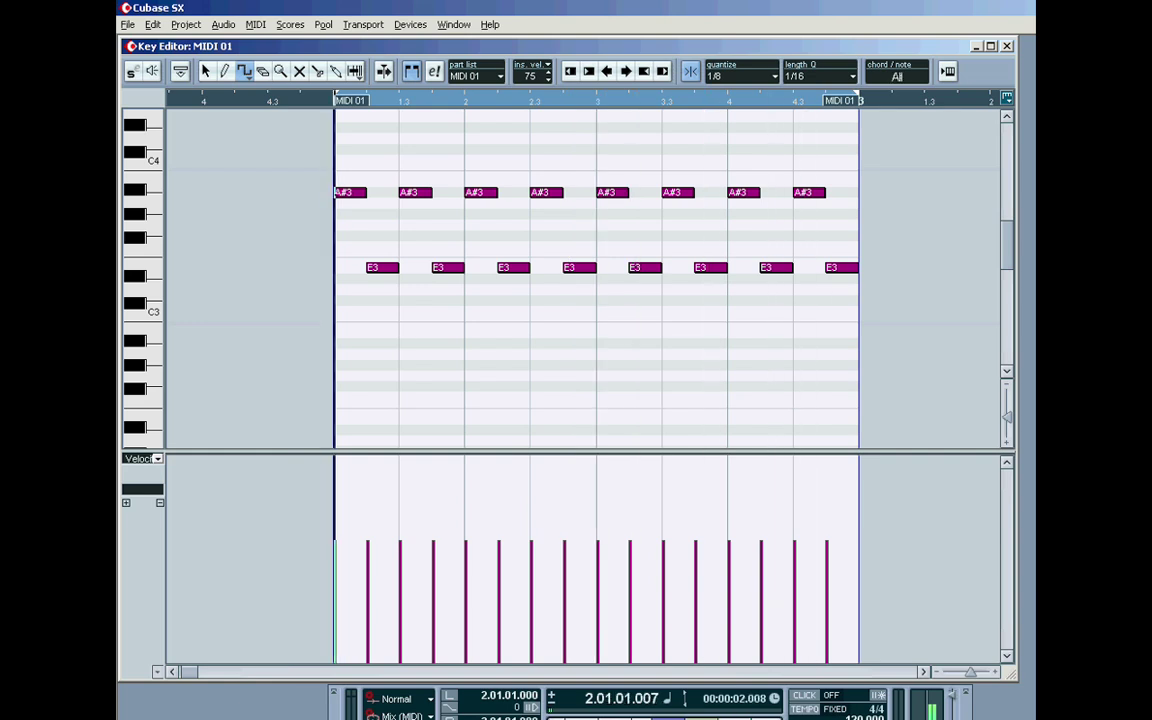
Shorten all 16 notes to 1/32 length and play the part
{"action": "left_click", "coordinate": [205, 71]}
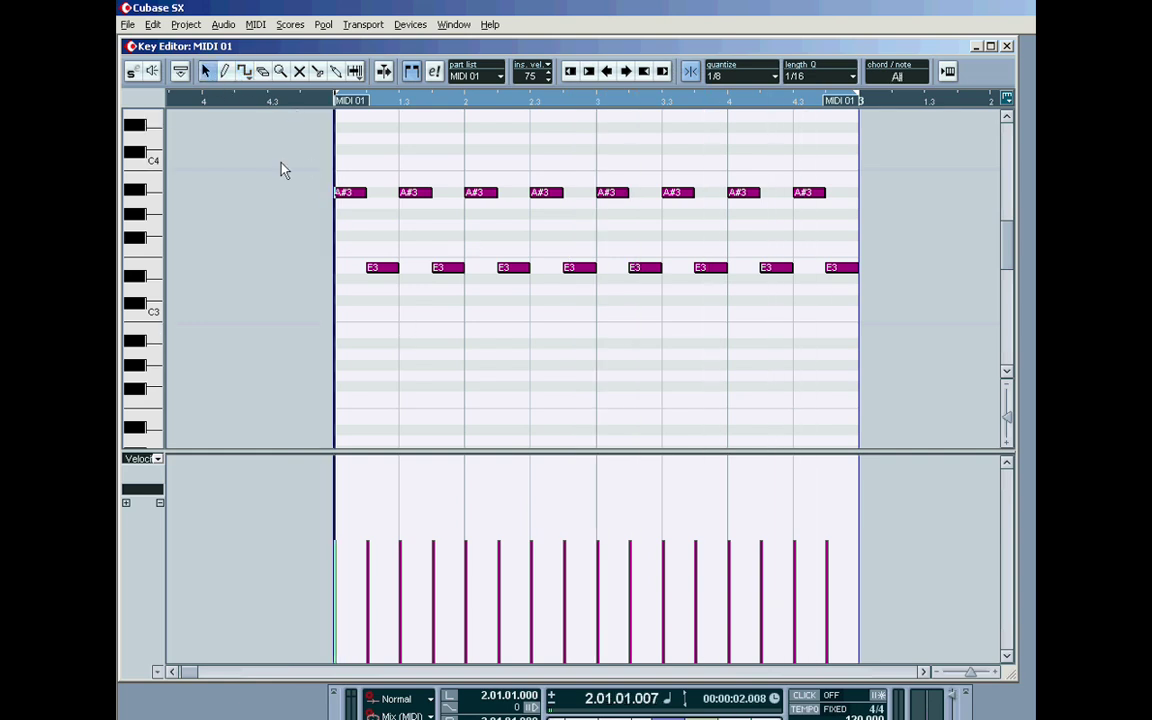
{"action": "left_click_drag", "start_coordinate": [306, 162], "coordinate": [895, 301]}
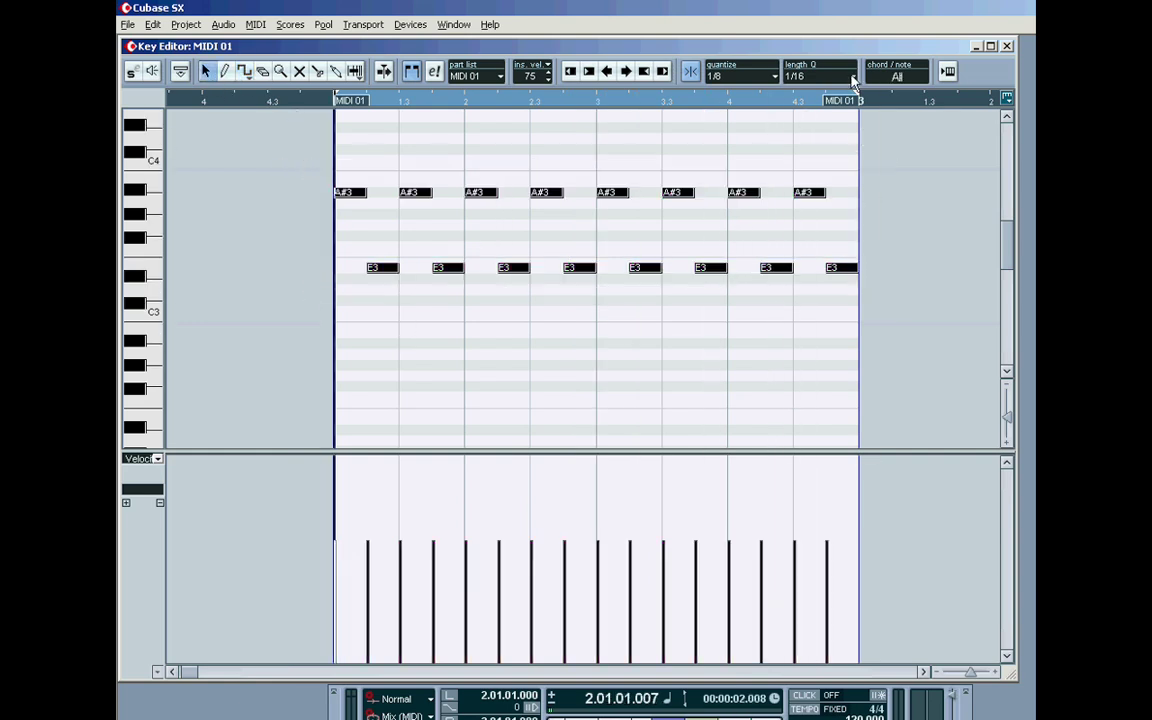
{"action": "left_click", "coordinate": [853, 80]}
{"action": "left_click", "coordinate": [828, 183]}
{"action": "mouse_move", "coordinate": [757, 193]}
{"action": "left_mouse_down"}
{"action": "mouse_move", "coordinate": [740, 193]}
{"action": "mouse_move", "coordinate": [743, 209]}
{"action": "left_mouse_up"}
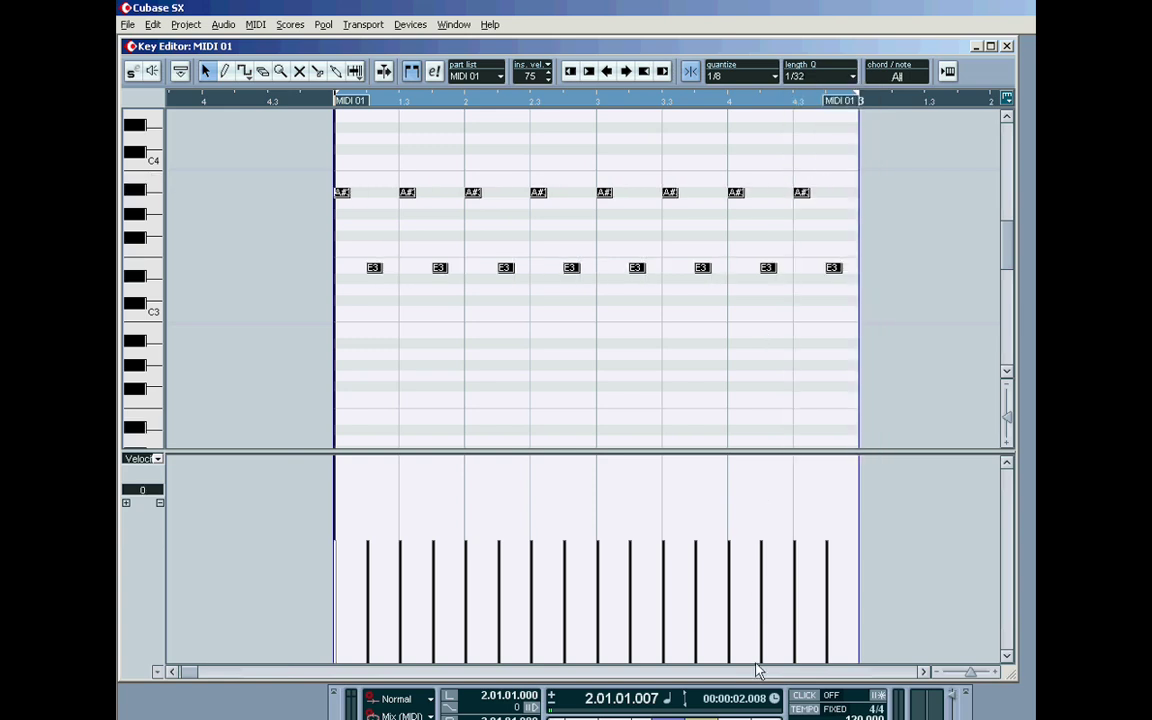
{"action": "key", "text": "space"}
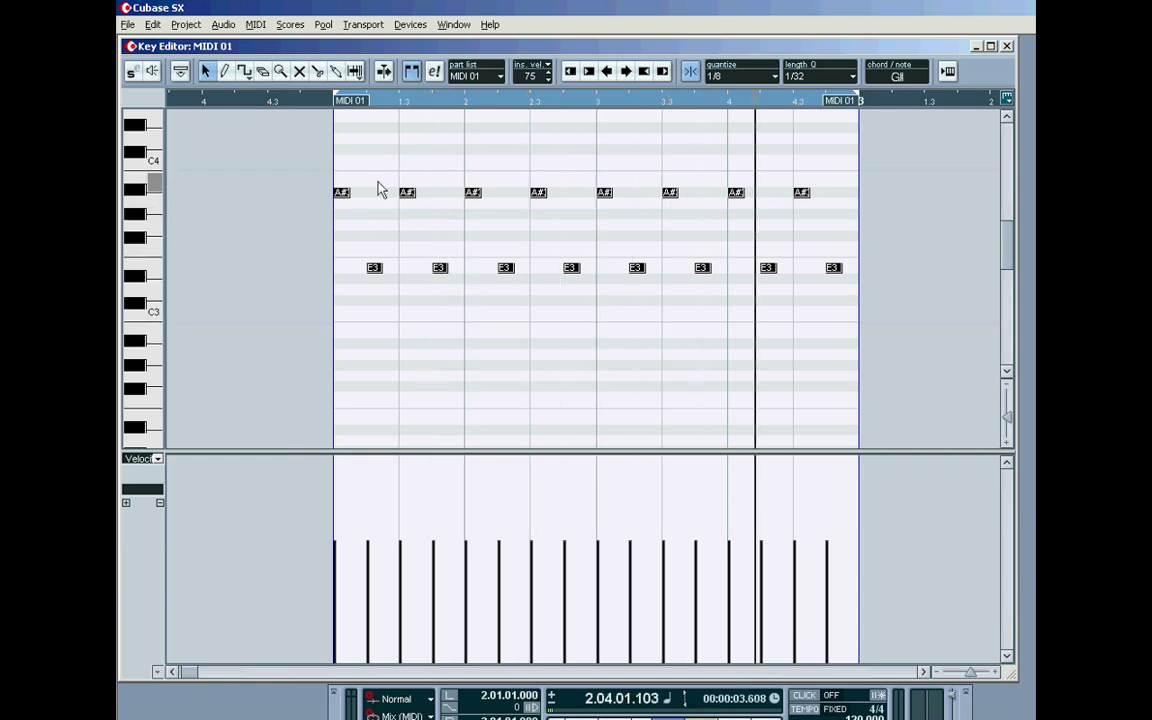
Select the row of E3 notes and drag them down to A2
{"action": "key", "text": "ctrl+a"}
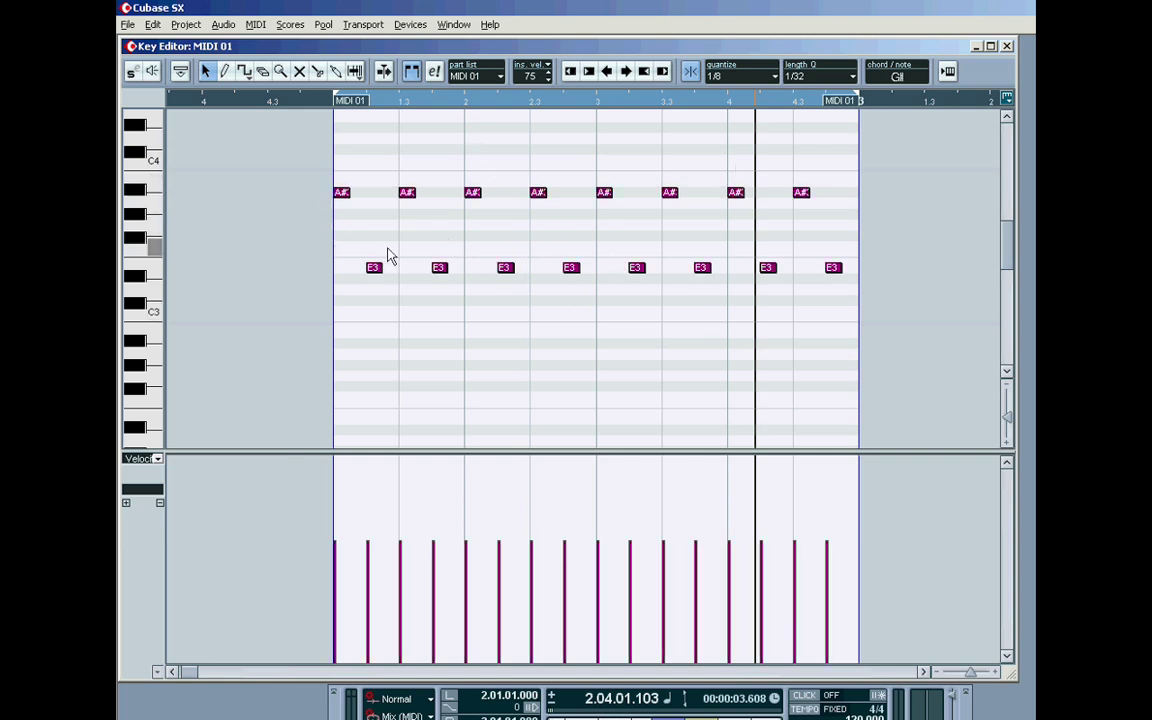
{"action": "left_click_drag", "start_coordinate": [346, 247], "coordinate": [882, 320]}
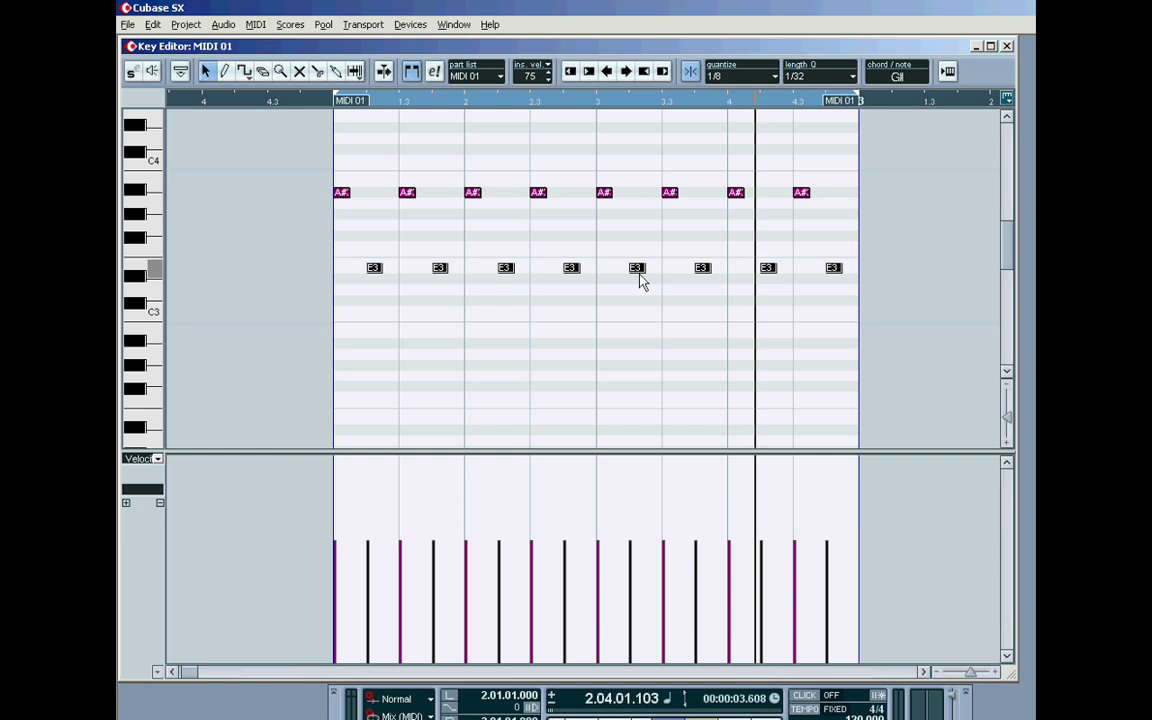
{"action": "left_click_drag", "start_coordinate": [641, 356], "coordinate": [650, 365]}
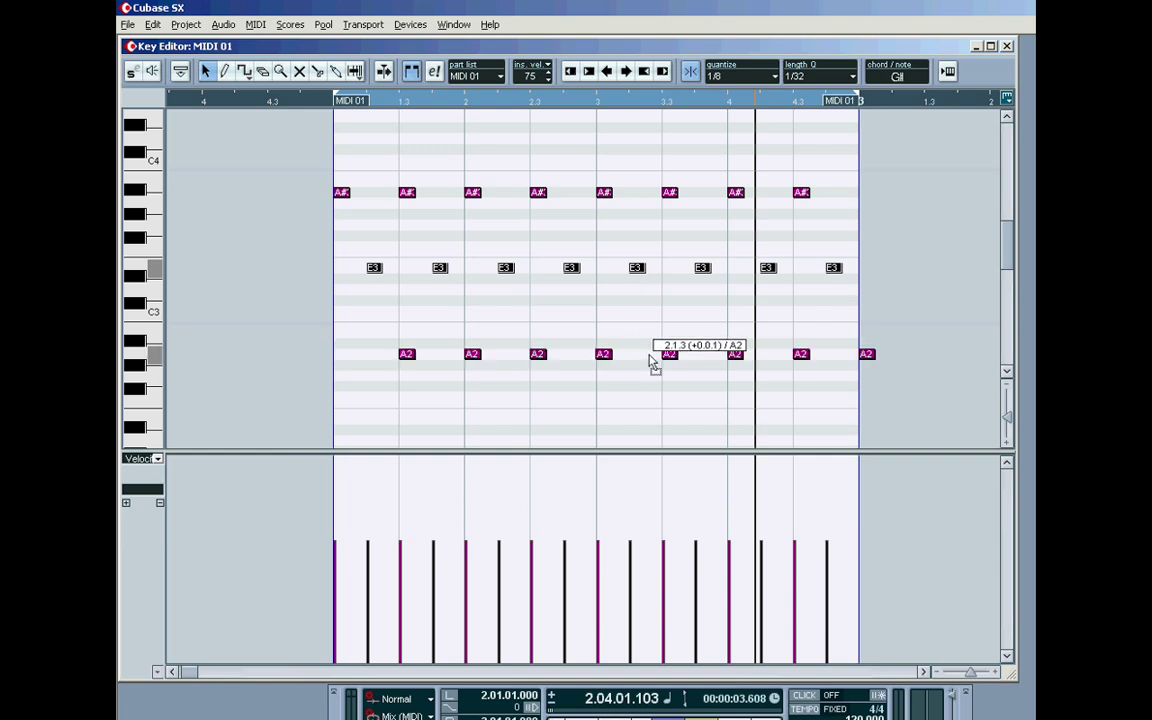
{"action": "mouse_move", "coordinate": [651, 364]}
{"action": "left_mouse_down"}
{"action": "mouse_move", "coordinate": [630, 352]}
{"action": "mouse_move", "coordinate": [674, 364]}
{"action": "mouse_move", "coordinate": [633, 363]}
{"action": "mouse_move", "coordinate": [649, 358]}
{"action": "left_mouse_up"}
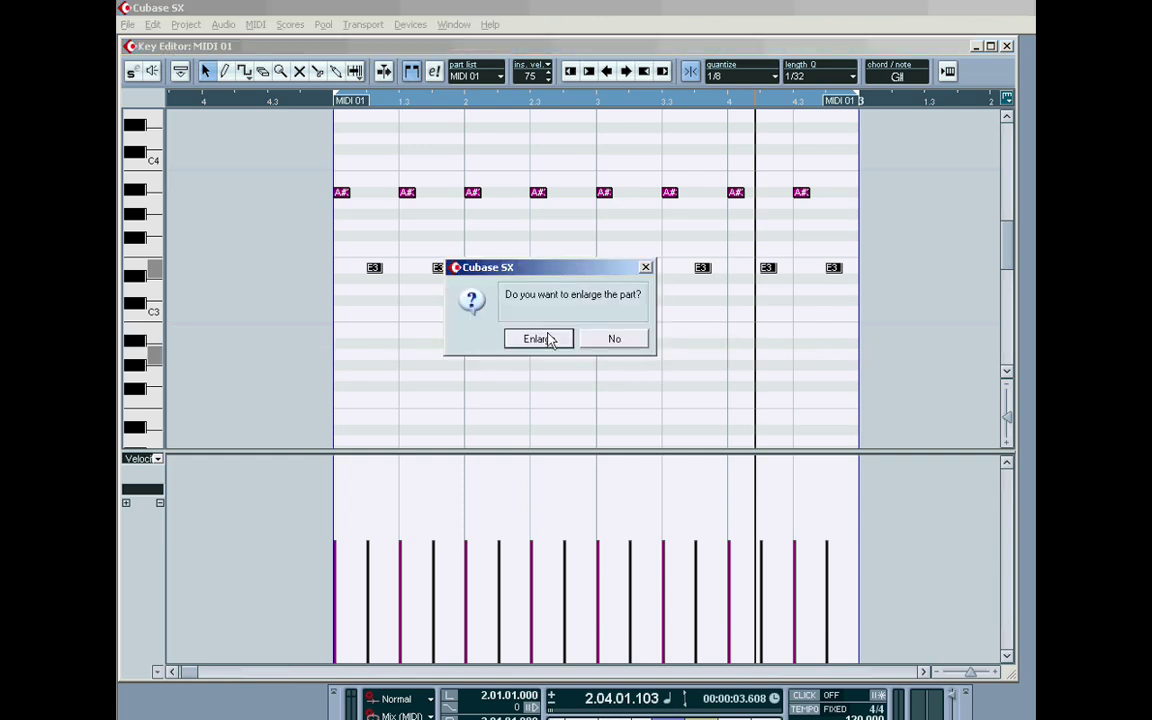
Keep the part length, undo the move to A2, set quantize to 1/16, and drop E3 notes to C#3
{"action": "left_click", "coordinate": [614, 340]}
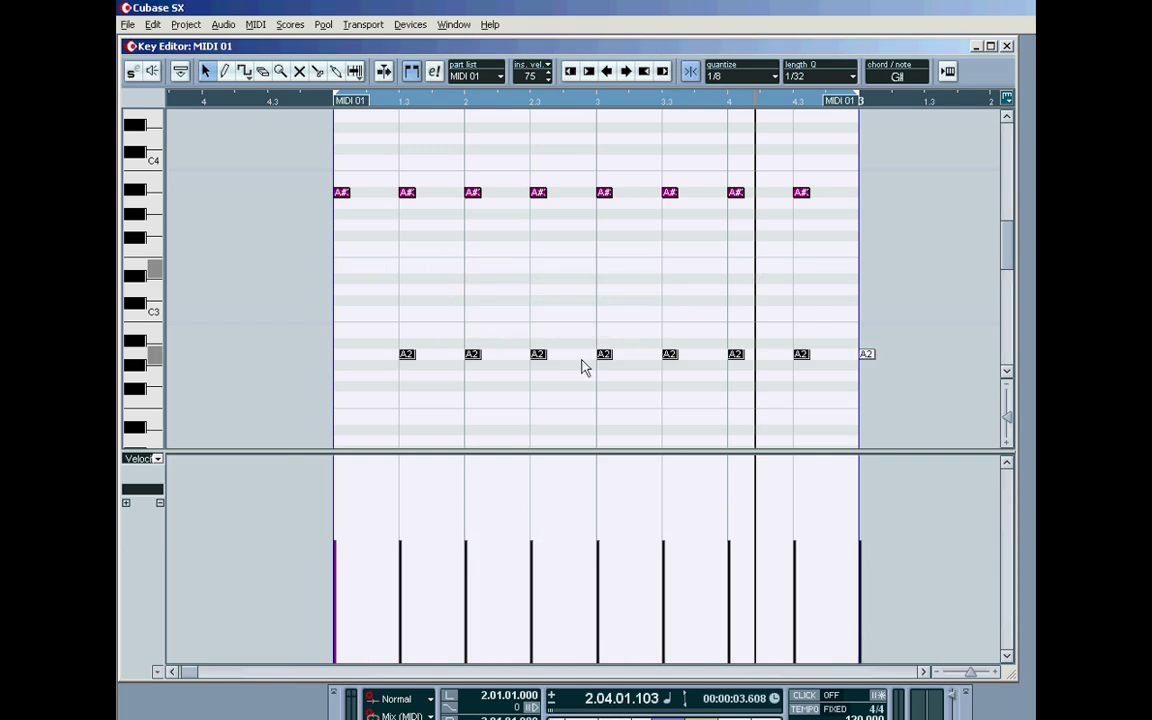
{"action": "left_click", "coordinate": [152, 24]}
{"action": "left_click", "coordinate": [154, 43]}
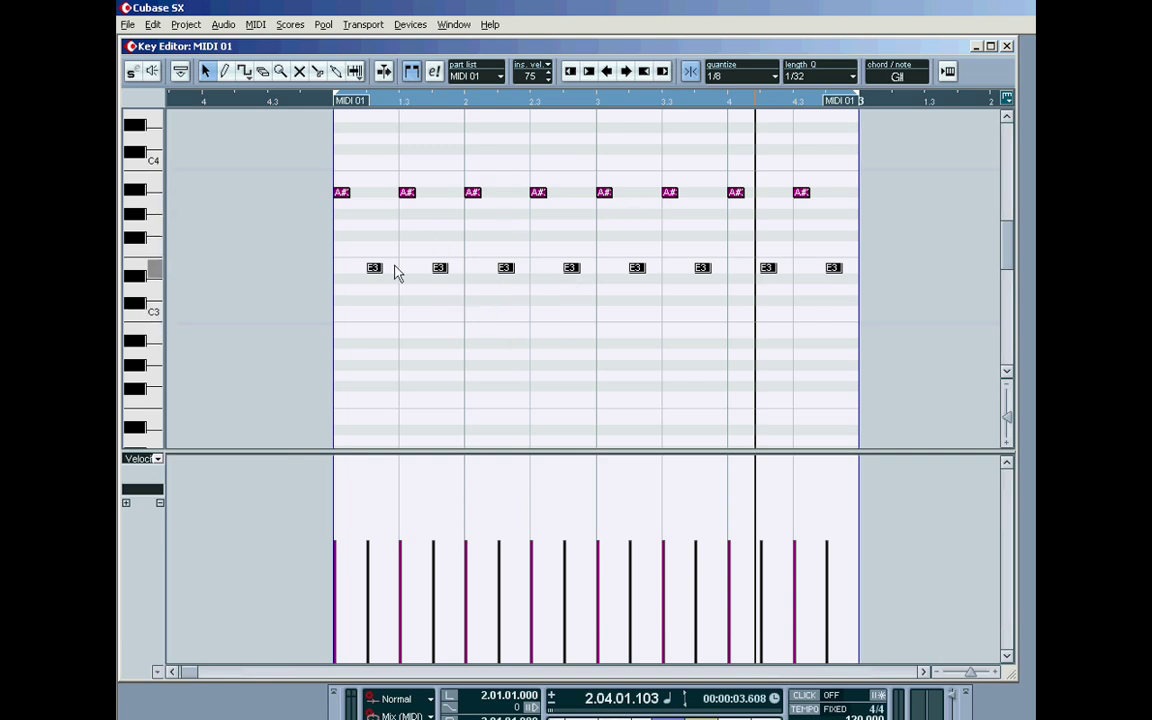
{"action": "left_click", "coordinate": [770, 78]}
{"action": "left_click", "coordinate": [740, 154]}
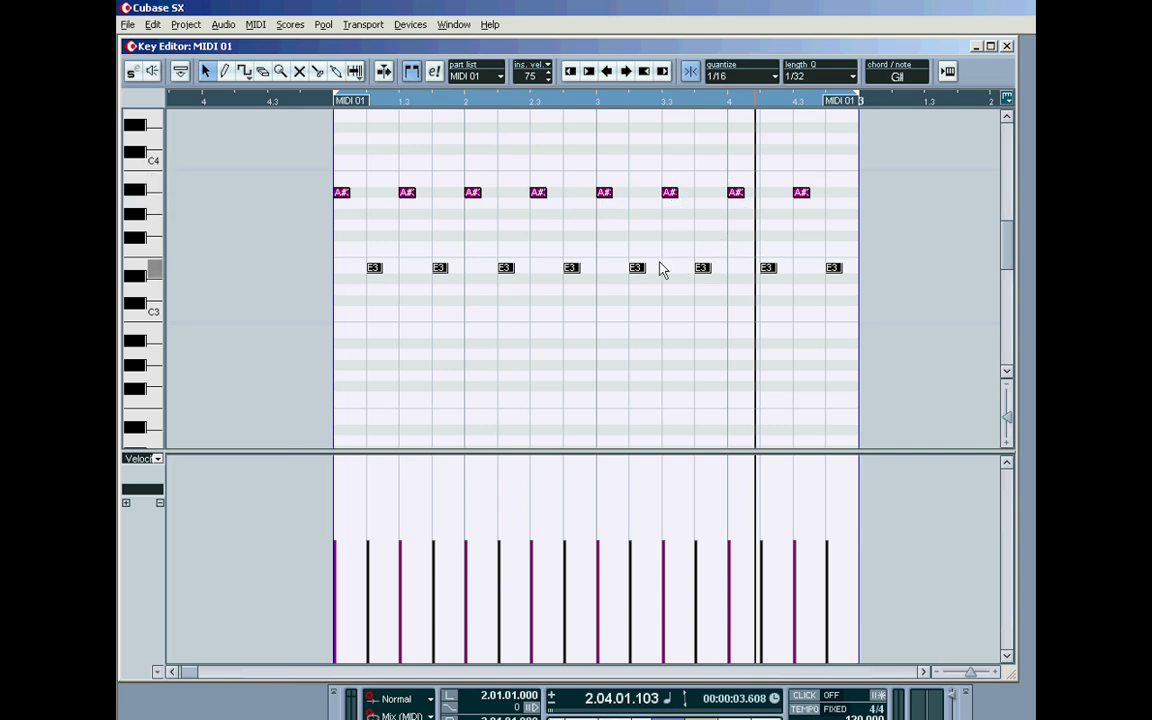
{"action": "left_click_drag", "start_coordinate": [637, 270], "coordinate": [640, 304]}
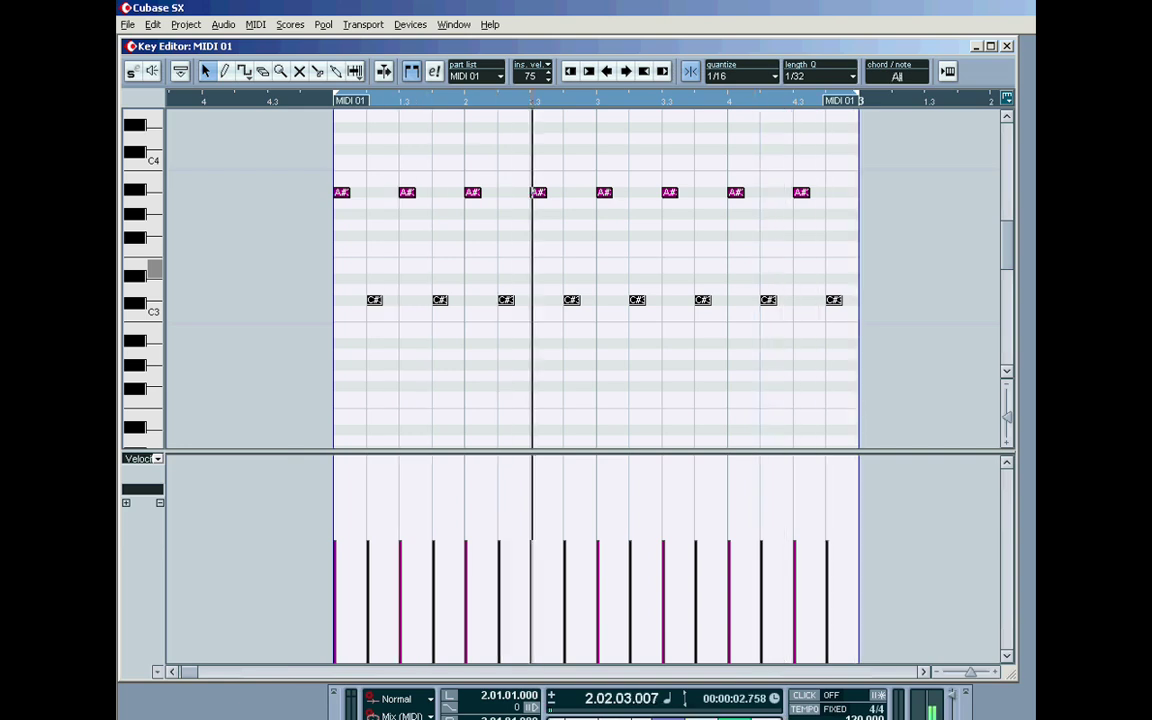
Stop playback, then select and delete all the A# and C# notes
{"action": "key", "text": "space"}
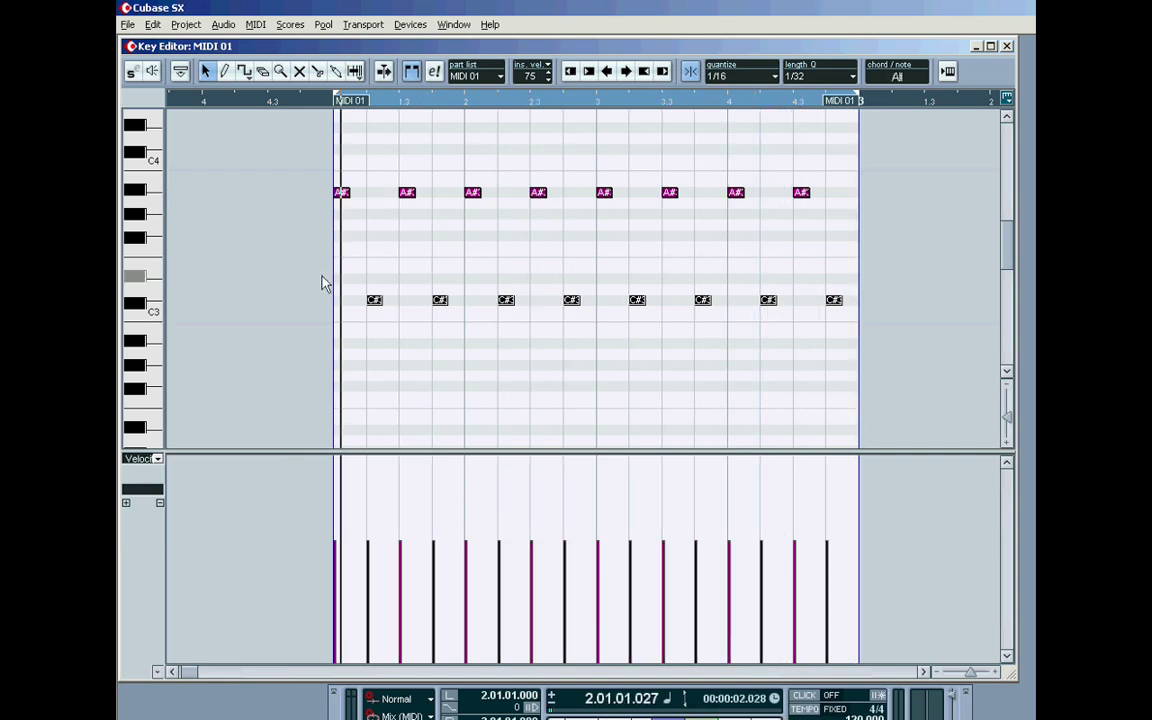
{"action": "left_click_drag", "start_coordinate": [298, 155], "coordinate": [895, 362]}
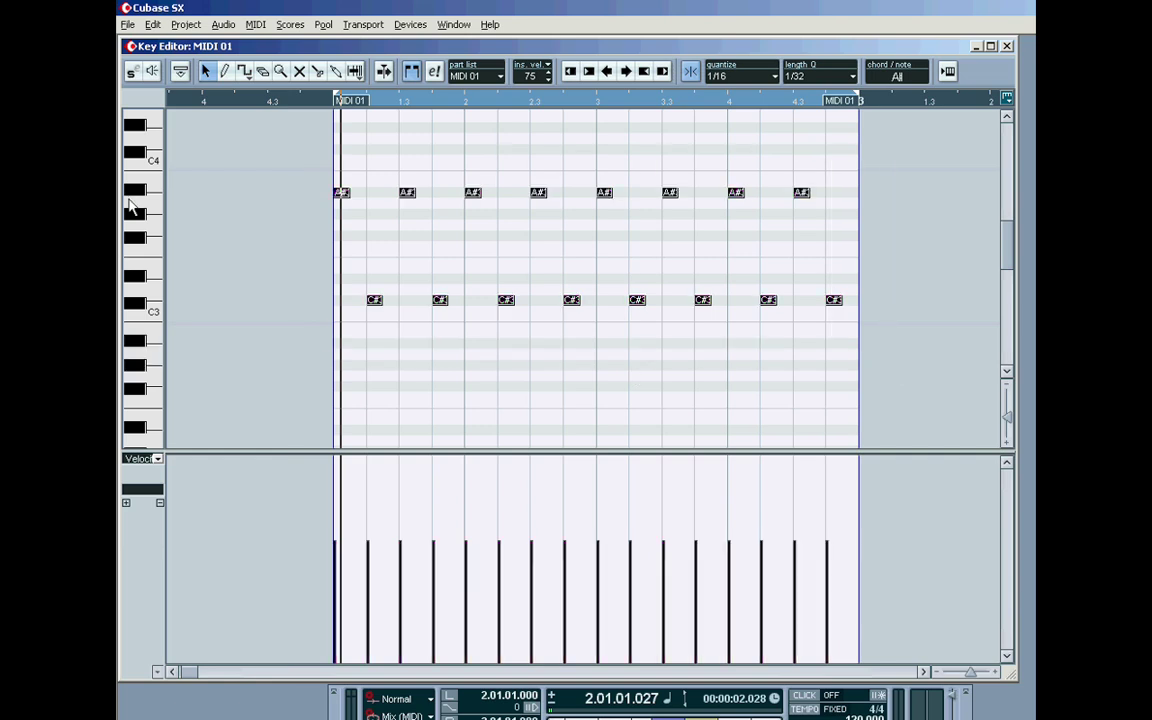
{"action": "left_click", "coordinate": [263, 71]}
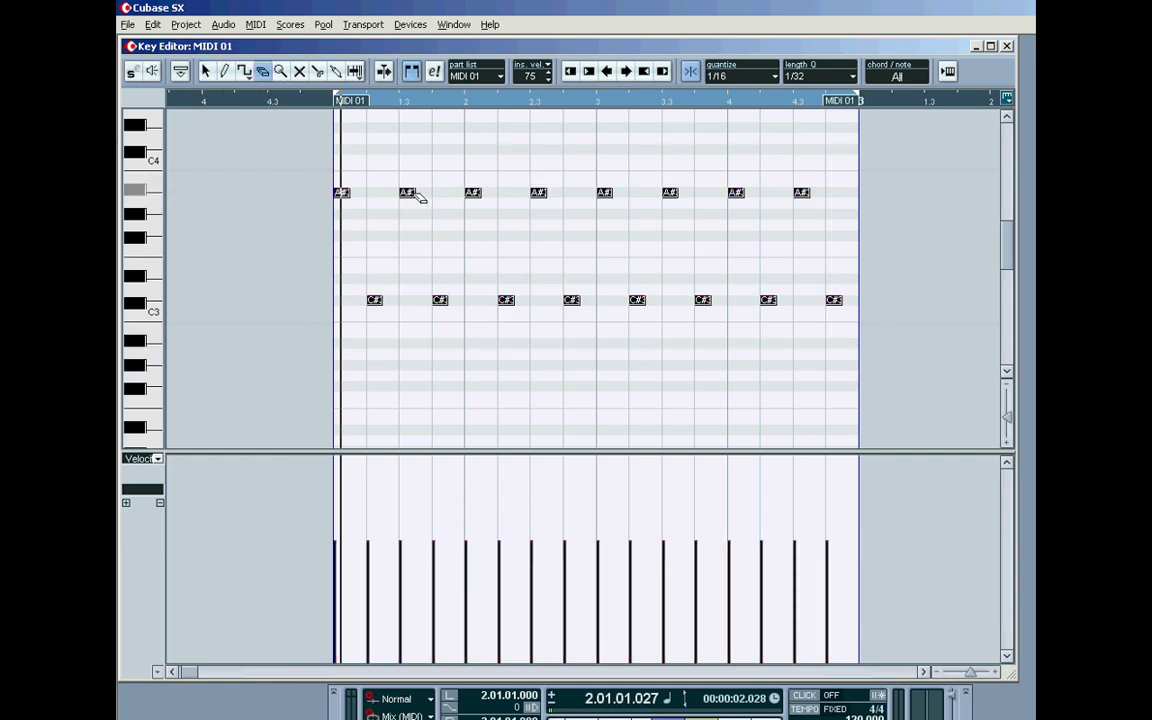
{"action": "key", "text": "Delete"}
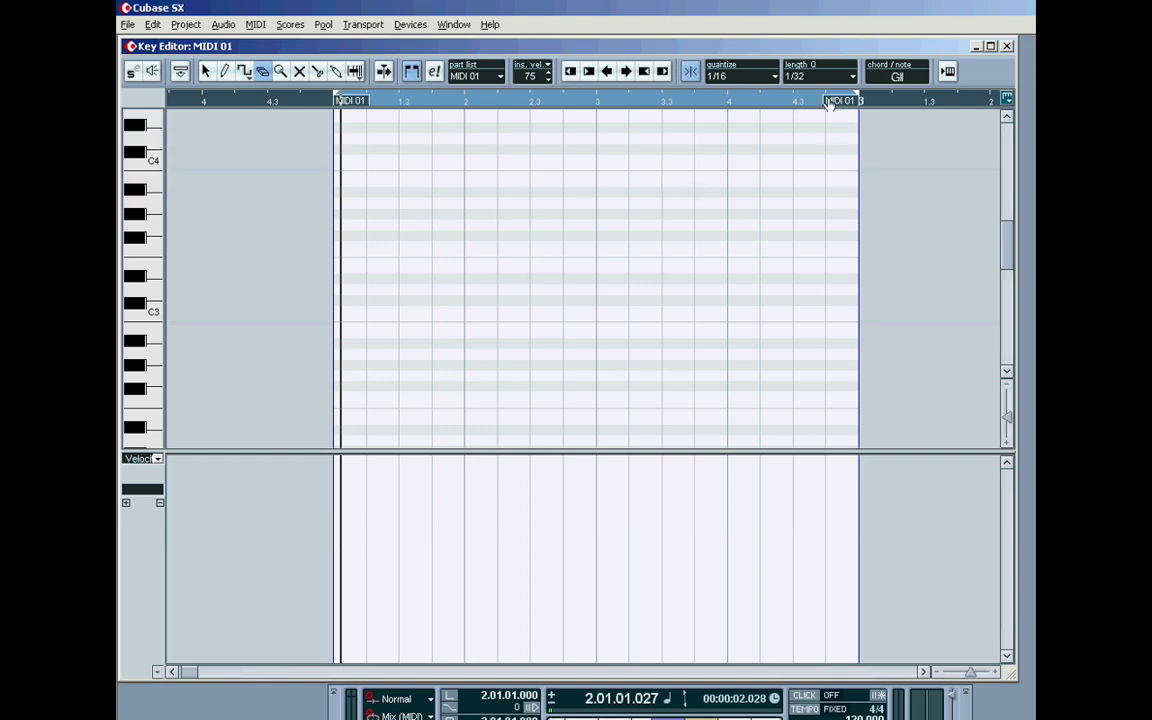
Set the quantize grid to 1/4 and new note length to 1/8
{"action": "left_click", "coordinate": [777, 86]}
{"action": "left_click", "coordinate": [722, 136]}
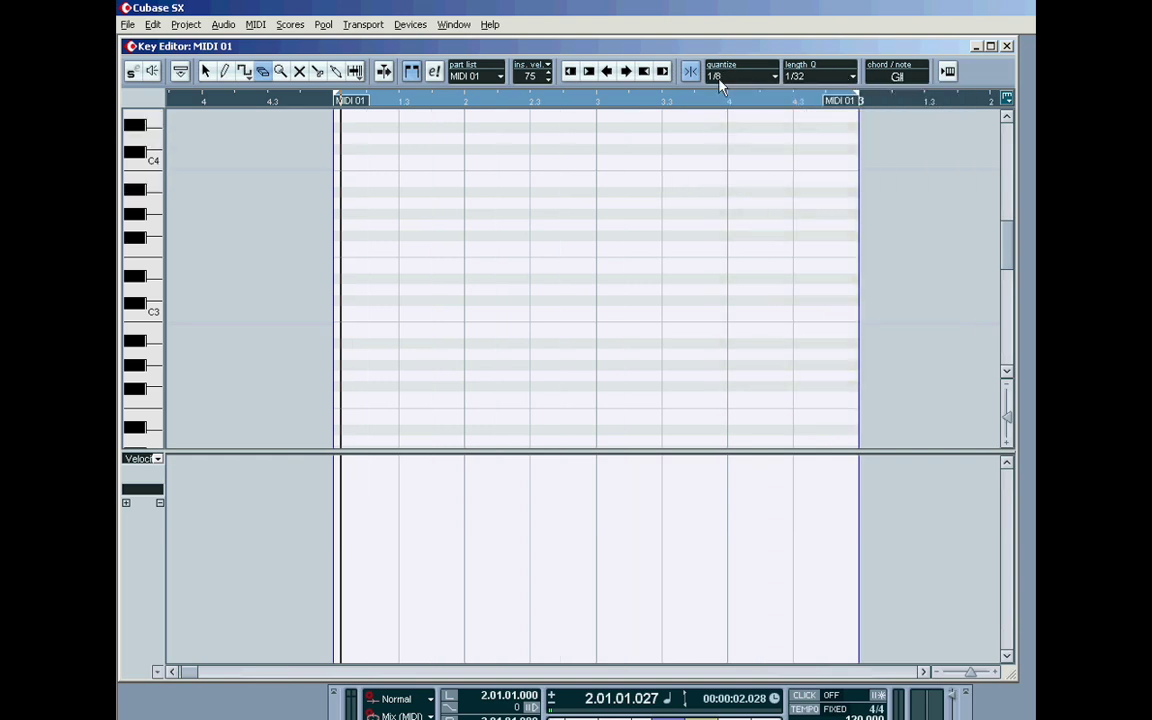
{"action": "left_click", "coordinate": [777, 86]}
{"action": "left_click", "coordinate": [800, 121]}
{"action": "left_click", "coordinate": [855, 80]}
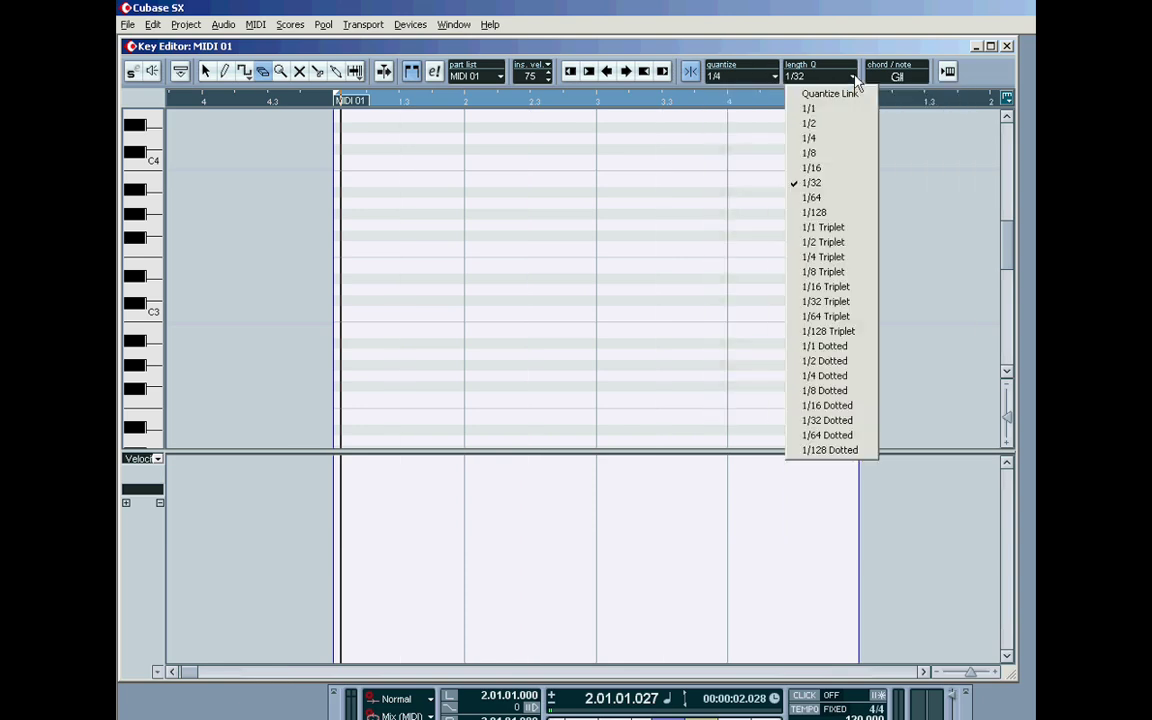
{"action": "left_click", "coordinate": [823, 153]}
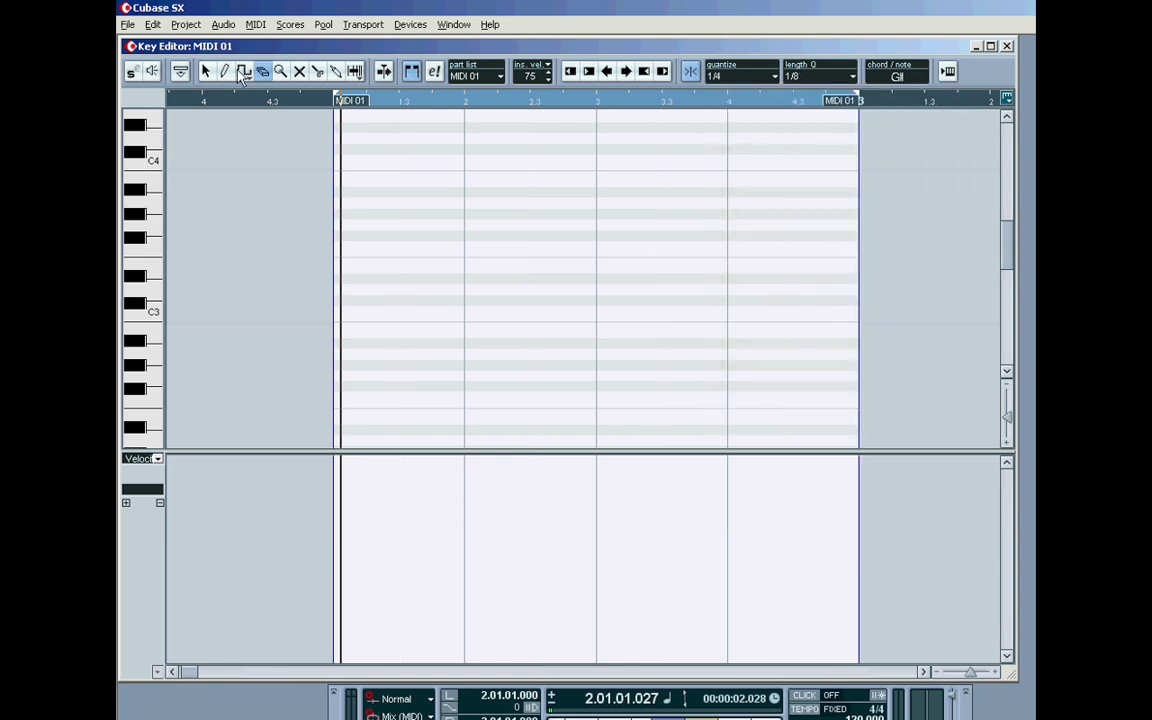
Draw a trial square-wave note pattern, shift it lower, then undo the painted notes
{"action": "left_click", "coordinate": [243, 71]}
{"action": "left_click_drag", "start_coordinate": [347, 197], "coordinate": [360, 249]}
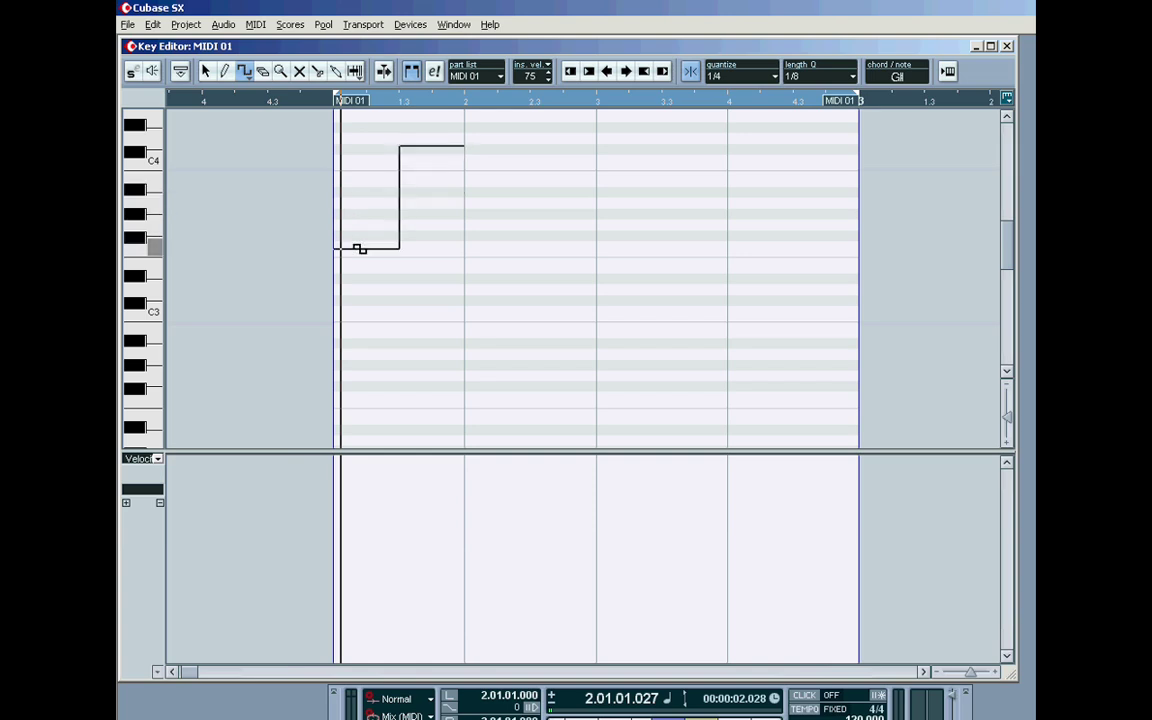
{"action": "left_click_drag", "start_coordinate": [360, 253], "coordinate": [360, 263]}
{"action": "left_click", "coordinate": [152, 24]}
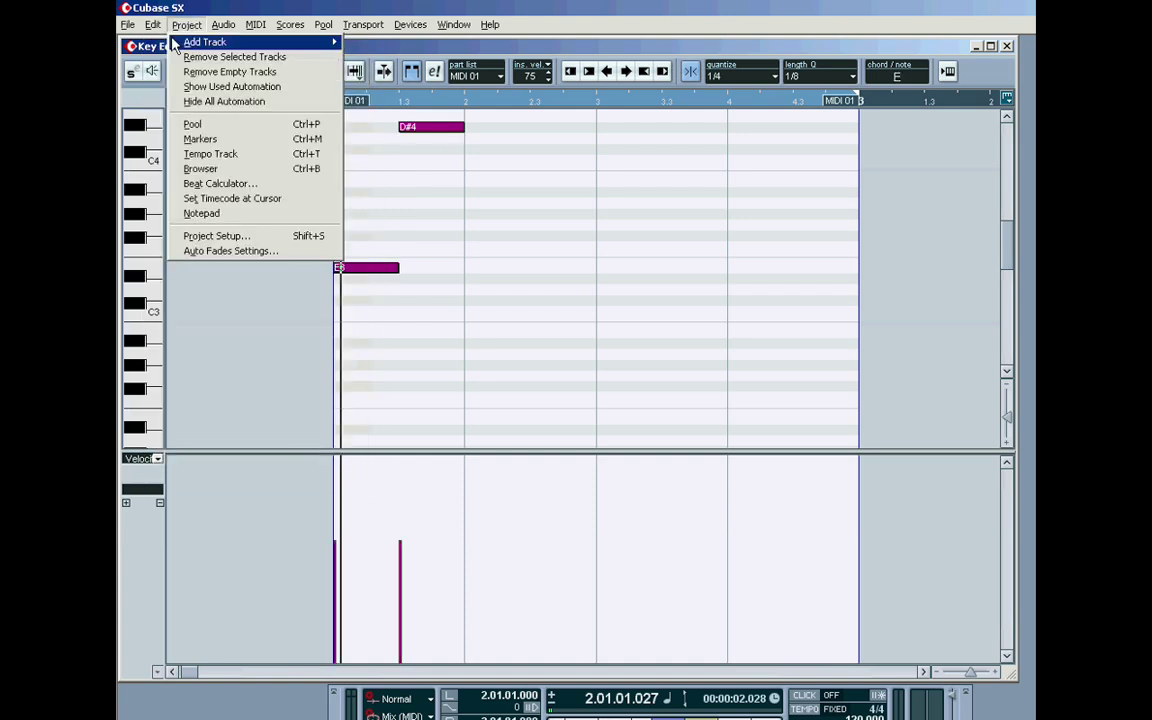
{"action": "left_click", "coordinate": [170, 41]}
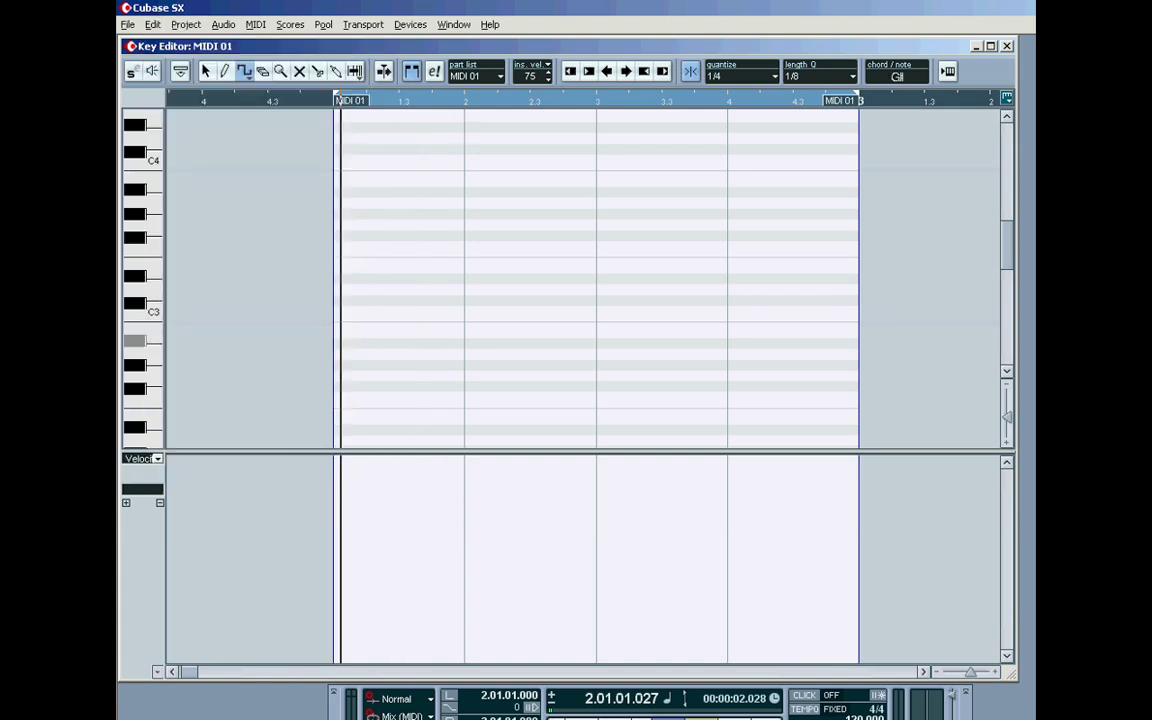
Draw a square wave alternating G#0 and G1 eighth notes across the part and play it
{"action": "left_click_drag", "start_coordinate": [1008, 256], "coordinate": [1008, 300]}
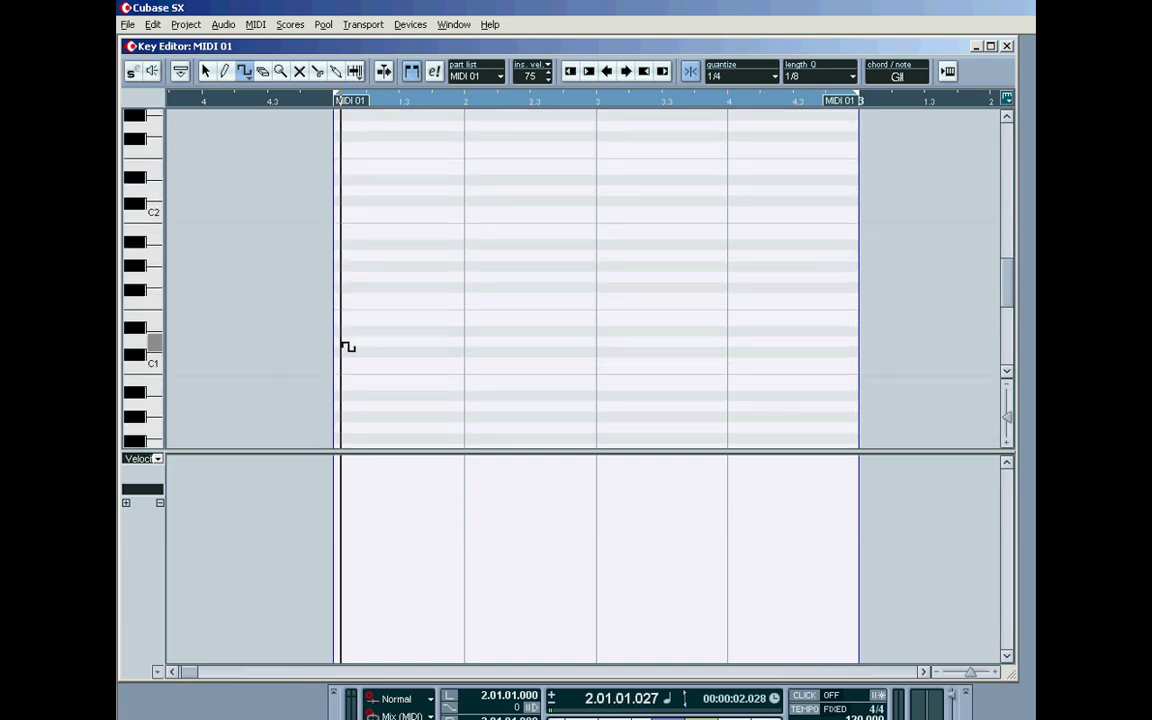
{"action": "left_click_drag", "start_coordinate": [347, 310], "coordinate": [790, 418]}
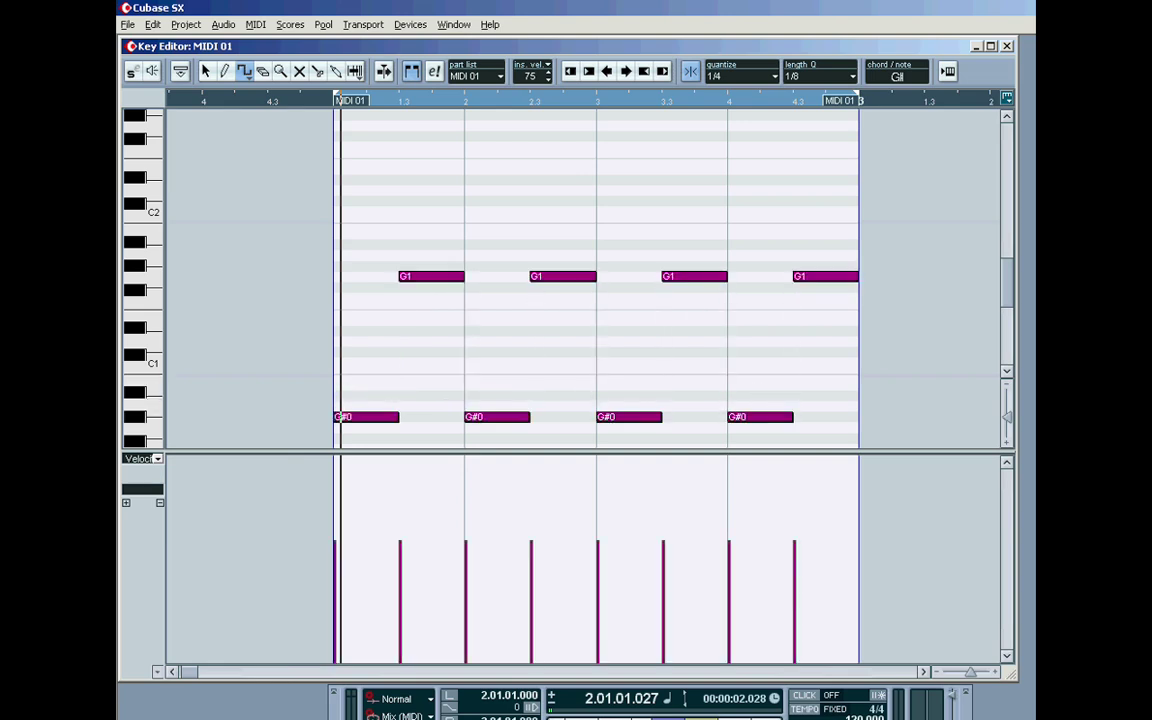
{"action": "key", "text": "space"}
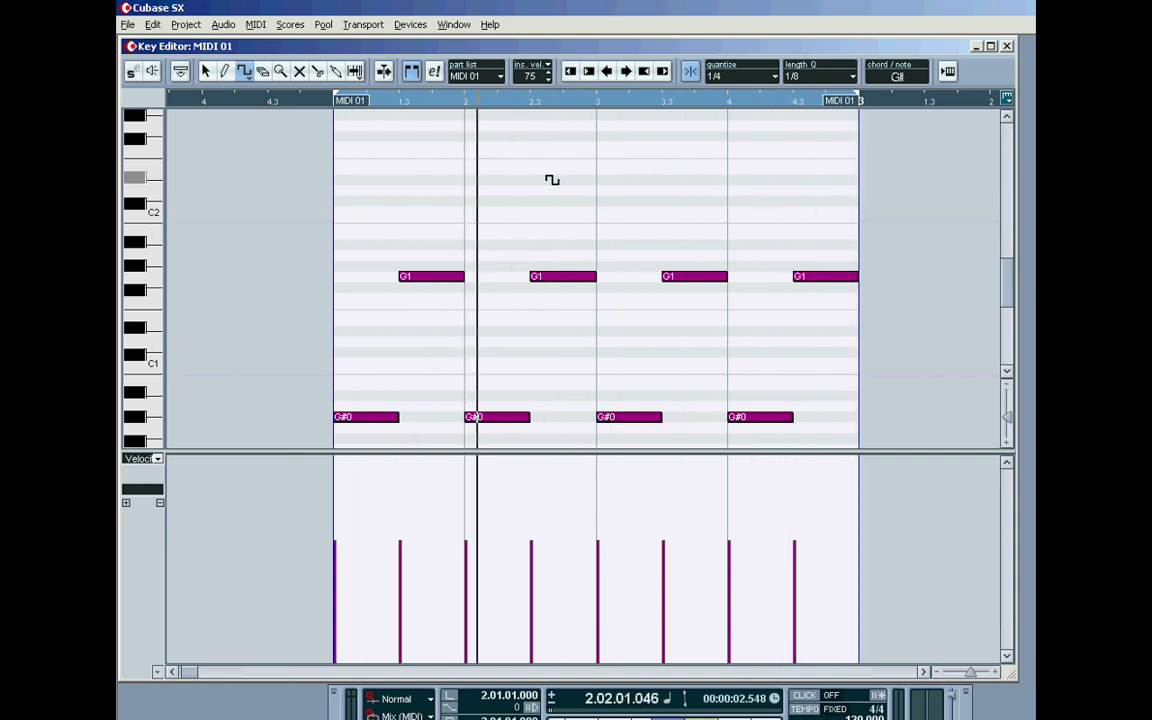
{"action": "left_click", "coordinate": [203, 72]}
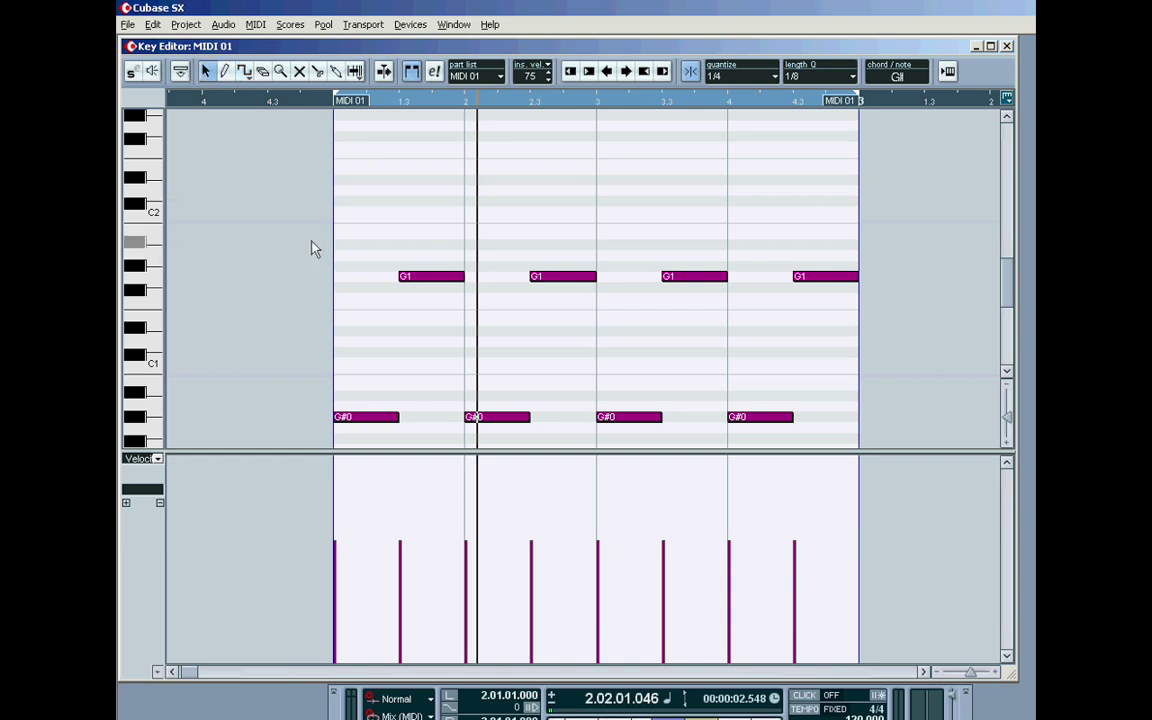
Set note length to 1/16 and shorten all the selected notes to about half
{"action": "left_click_drag", "start_coordinate": [311, 244], "coordinate": [876, 417]}
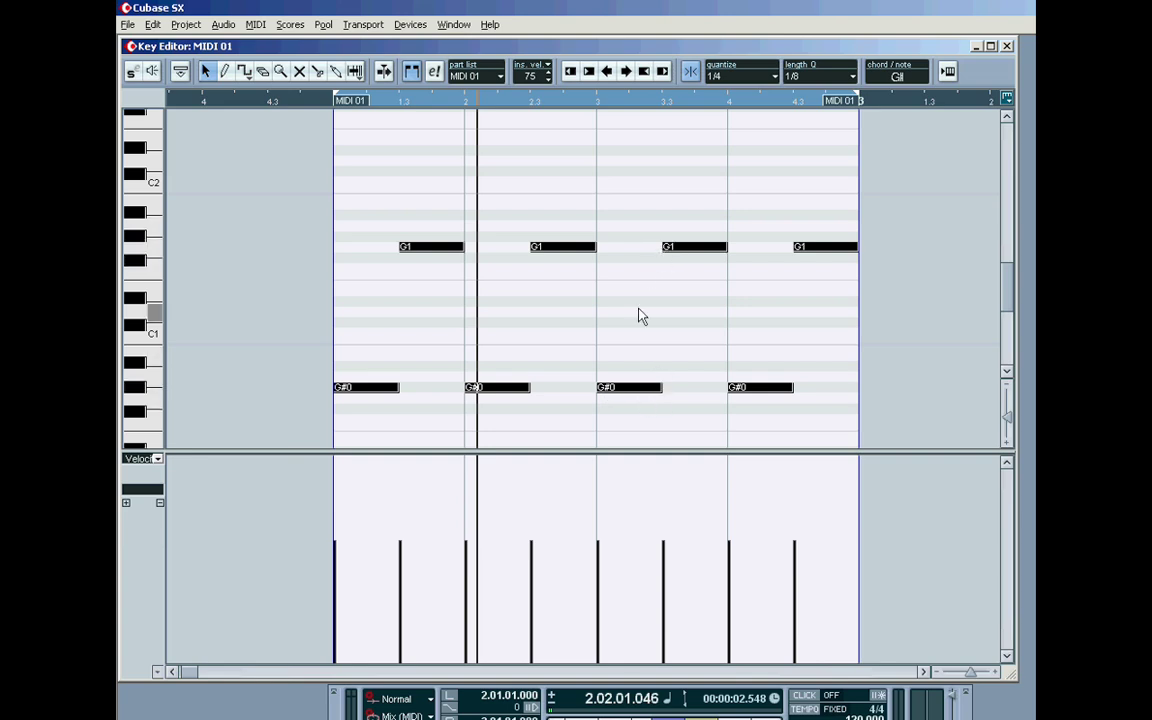
{"action": "left_click", "coordinate": [853, 79]}
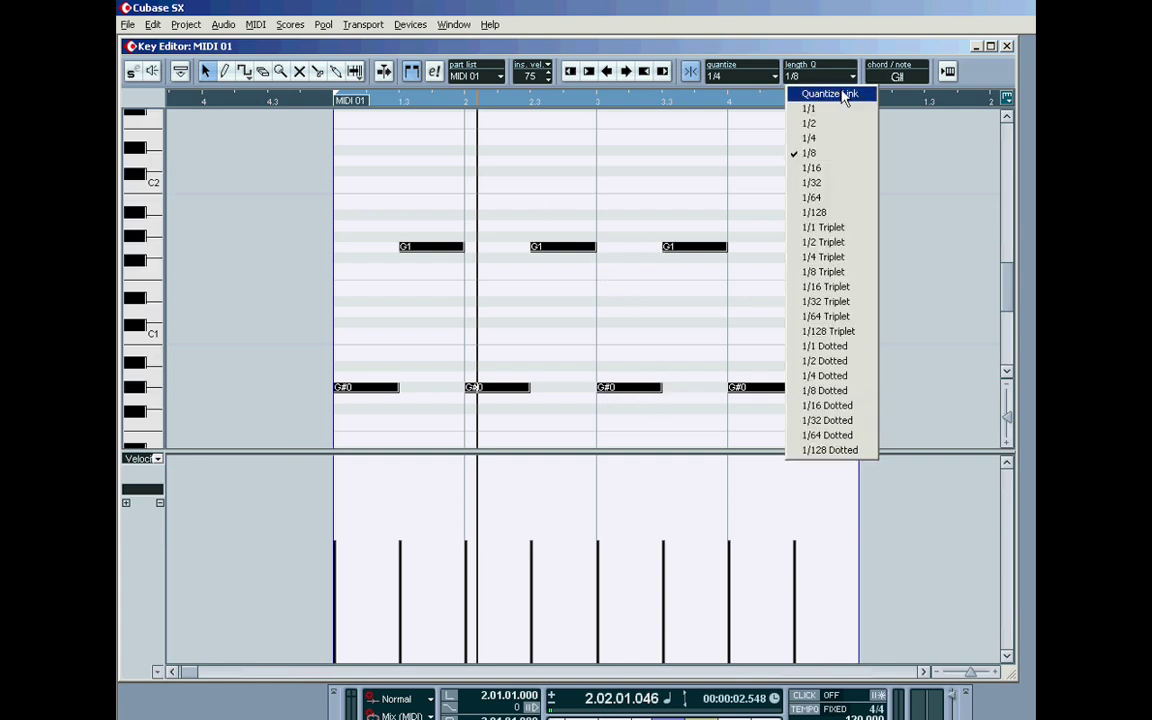
{"action": "left_click", "coordinate": [818, 170]}
{"action": "left_click_drag", "start_coordinate": [726, 247], "coordinate": [697, 248]}
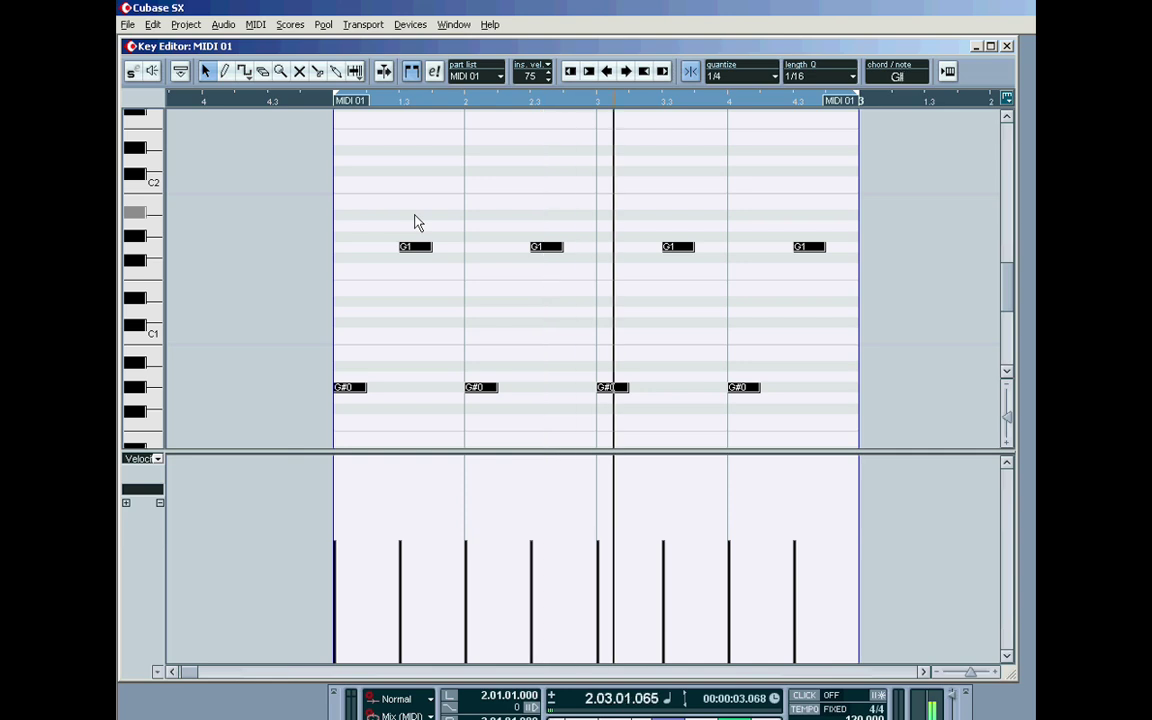
Reselect the four G#0 notes, then narrow the selection to the third one
{"action": "left_click", "coordinate": [535, 337]}
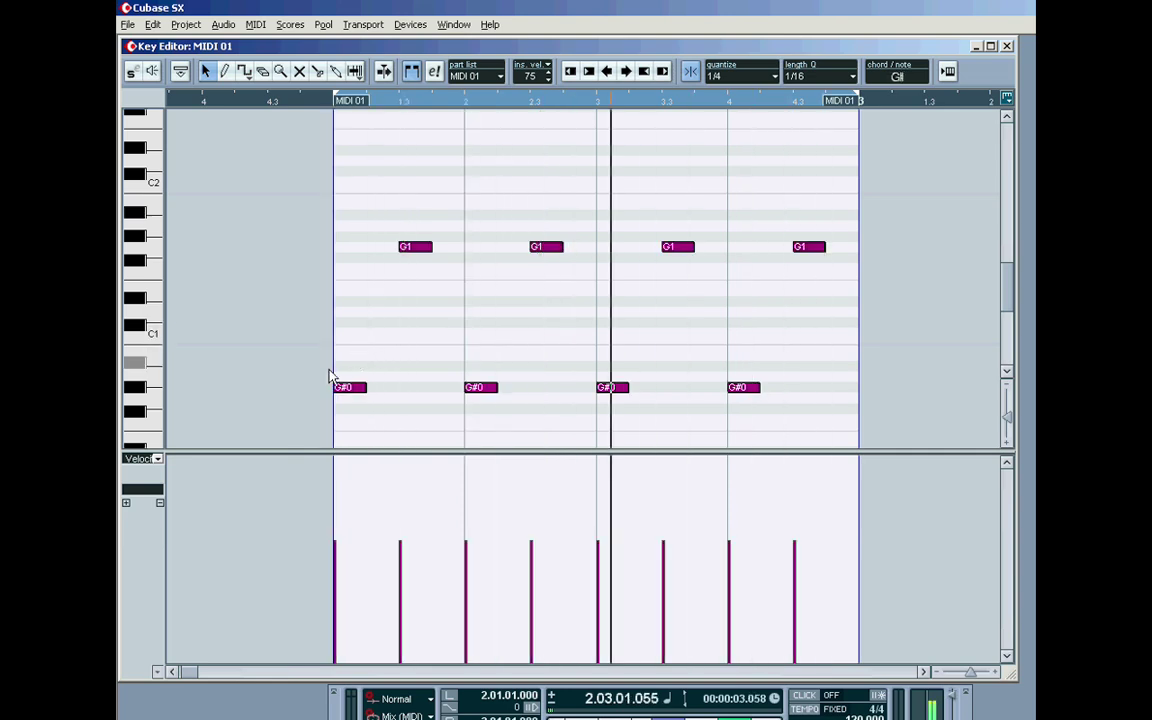
{"action": "left_click_drag", "start_coordinate": [319, 368], "coordinate": [652, 403]}
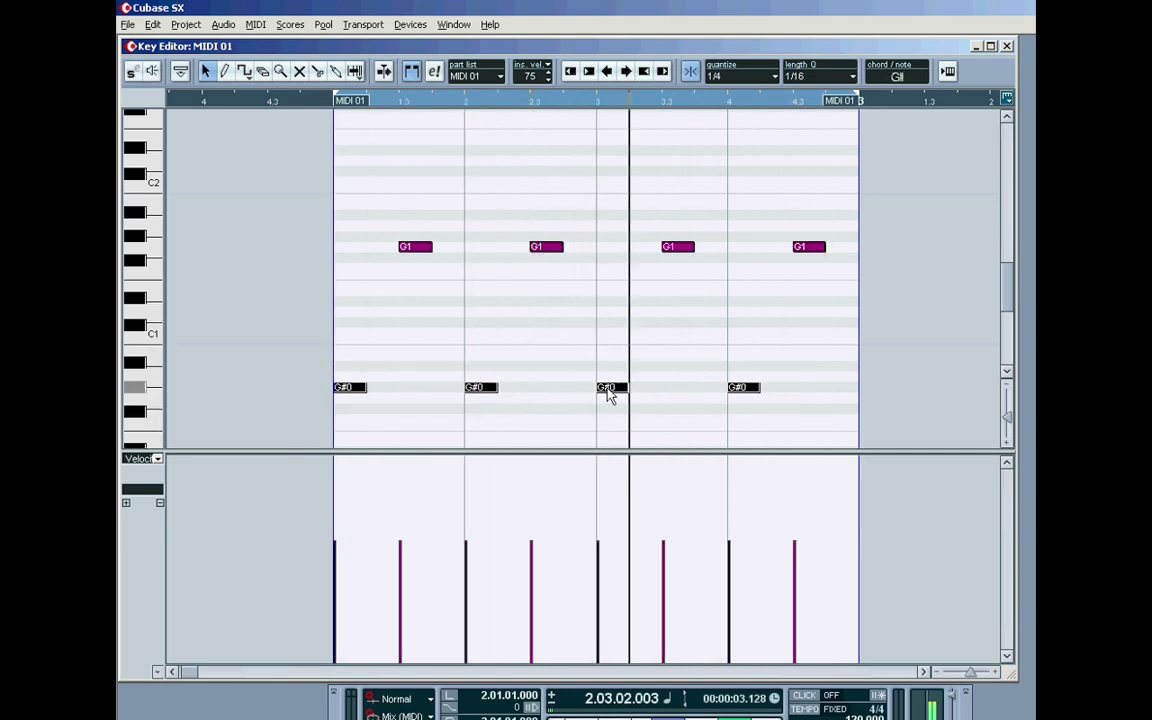
{"action": "left_click", "coordinate": [610, 389]}
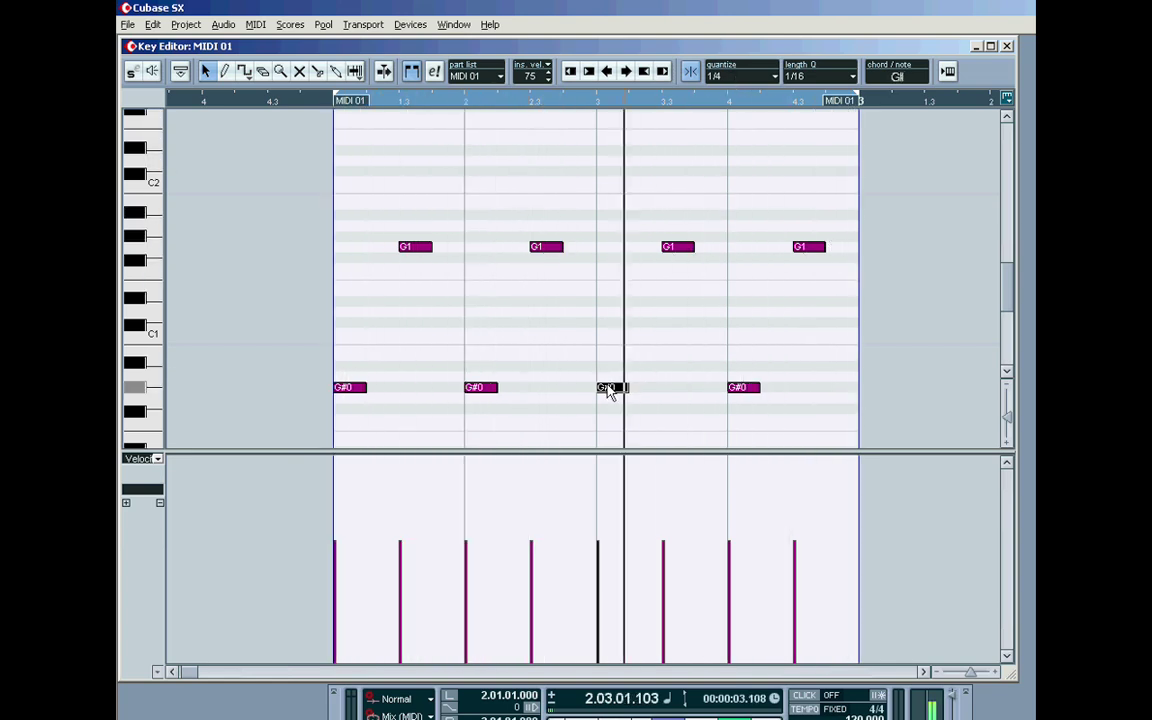
Move the third G#0 note up to C1, then undo that move
{"action": "left_click_drag", "start_coordinate": [612, 361], "coordinate": [608, 350]}
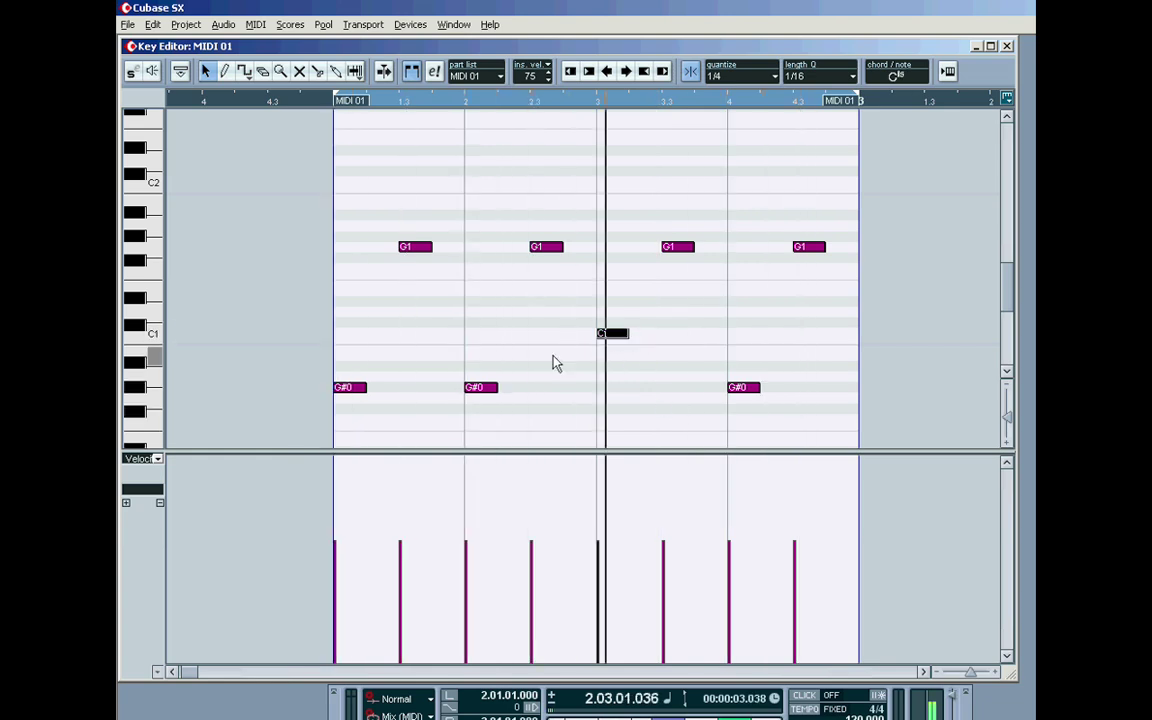
{"action": "left_click", "coordinate": [152, 24]}
{"action": "left_click", "coordinate": [175, 41]}
Move all four G#0 notes up to C1 and select the bar-2 C1 note
{"action": "left_click_drag", "start_coordinate": [318, 316], "coordinate": [797, 429]}
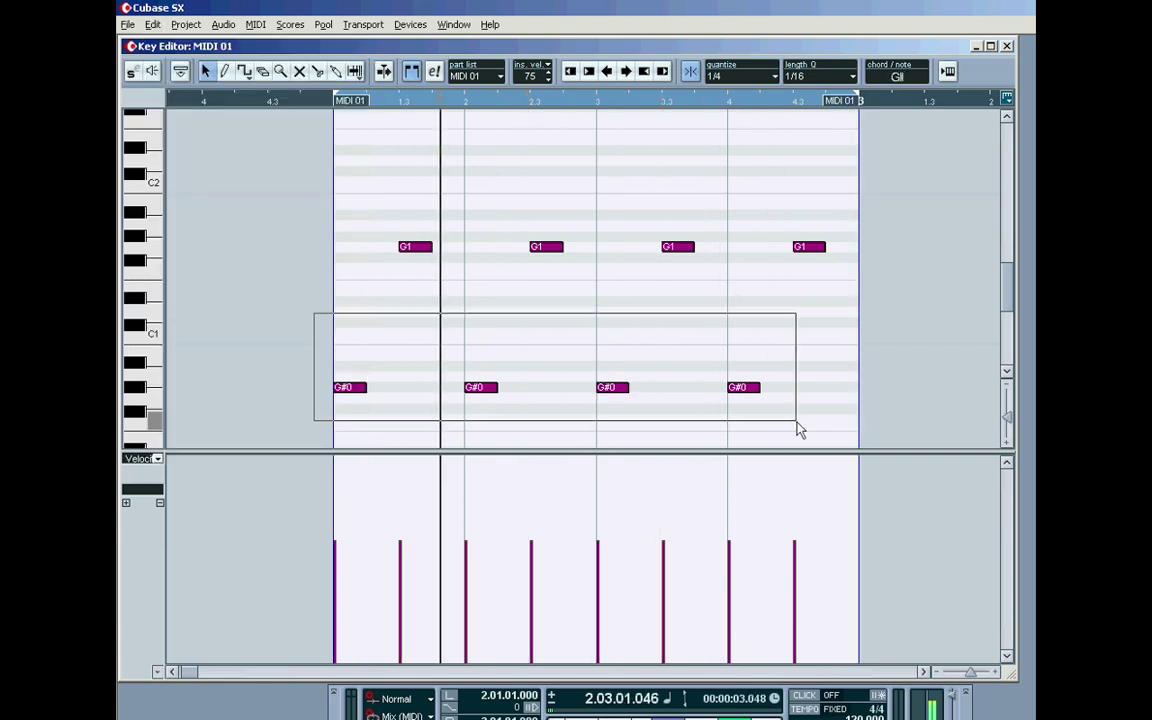
{"action": "left_click_drag", "start_coordinate": [613, 393], "coordinate": [617, 340]}
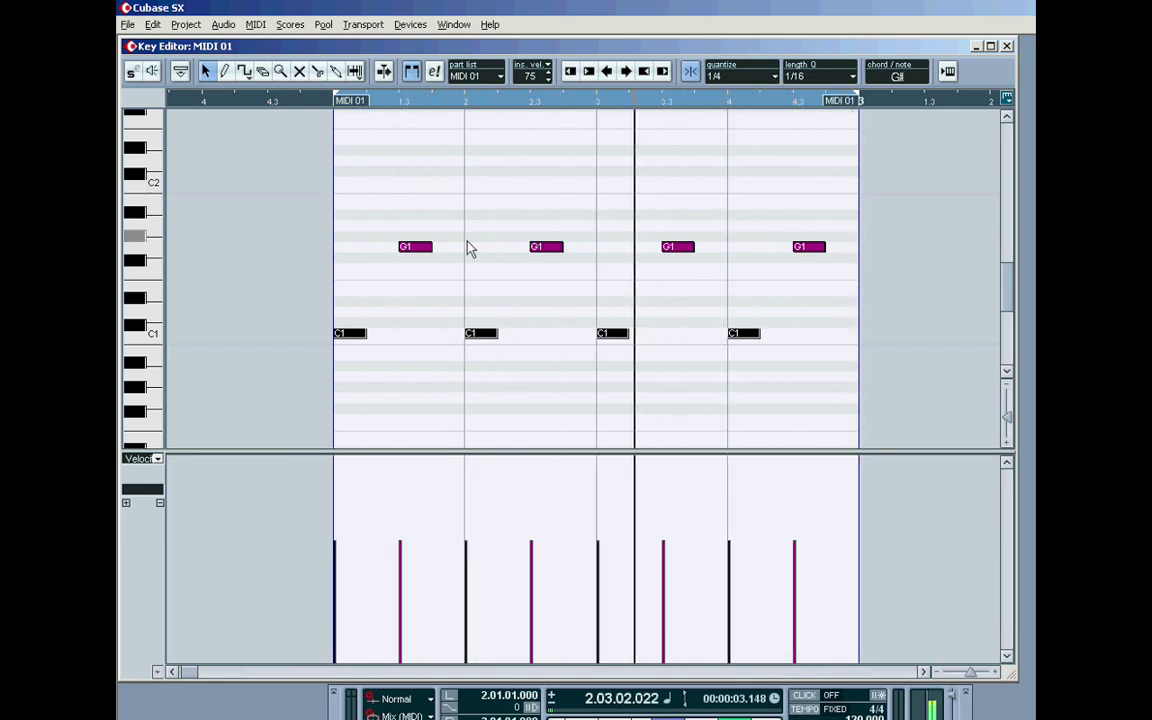
{"action": "left_click", "coordinate": [472, 332]}
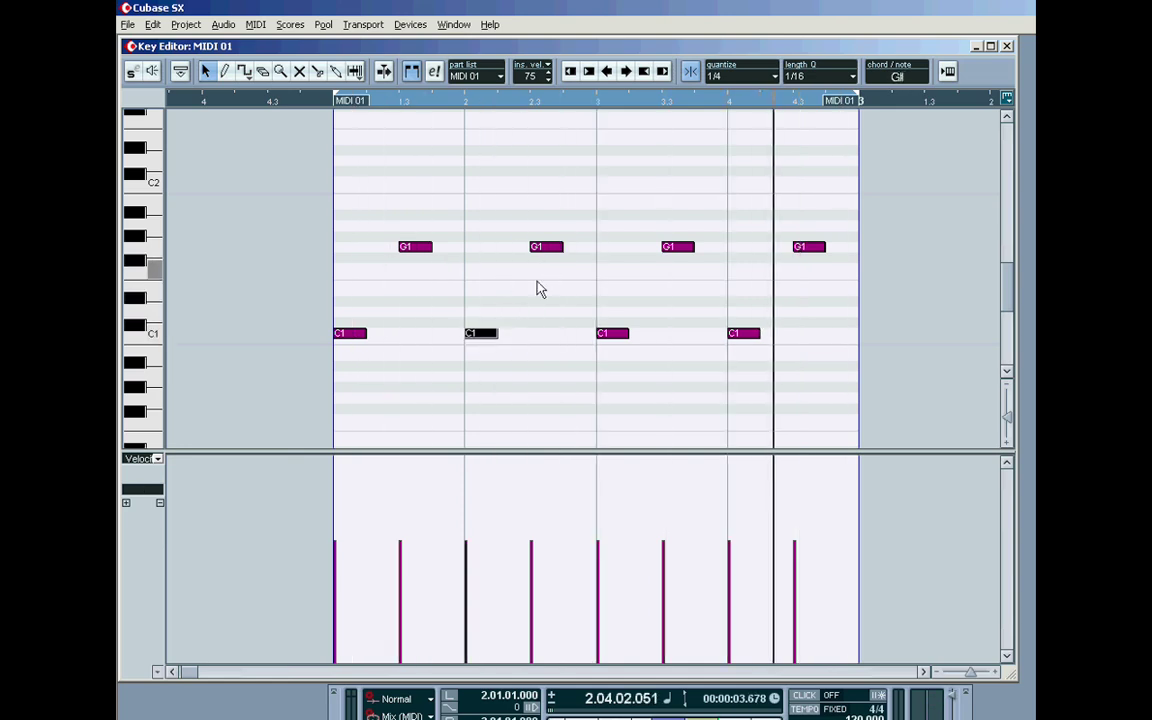
Set the quantize grid to 1/8 and move the four G1 notes up to C2
{"action": "left_click", "coordinate": [768, 79]}
{"action": "left_click", "coordinate": [750, 140]}
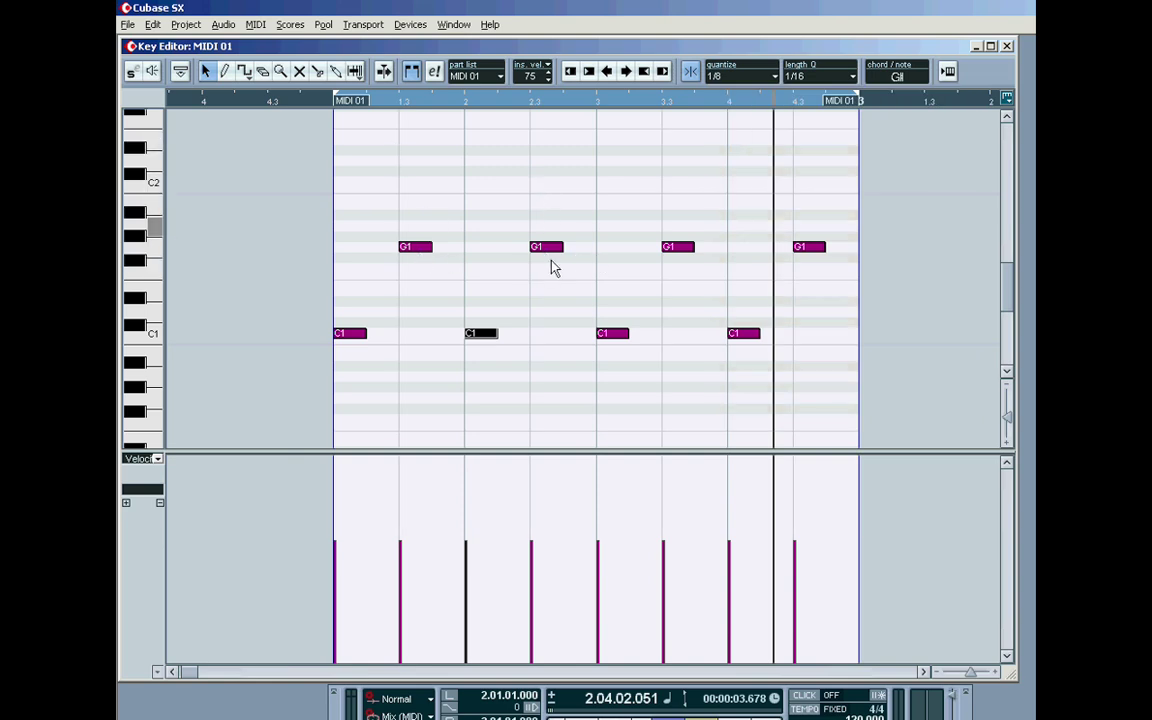
{"action": "left_click_drag", "start_coordinate": [358, 184], "coordinate": [860, 282]}
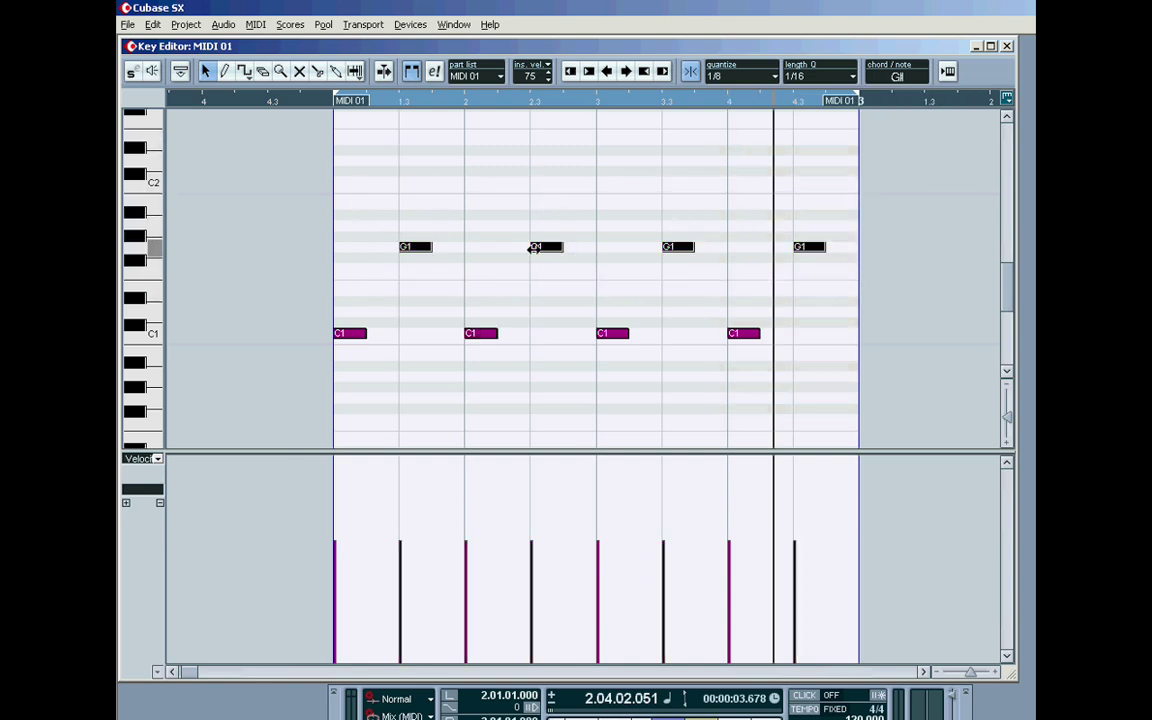
{"action": "left_click_drag", "start_coordinate": [547, 246], "coordinate": [551, 183]}
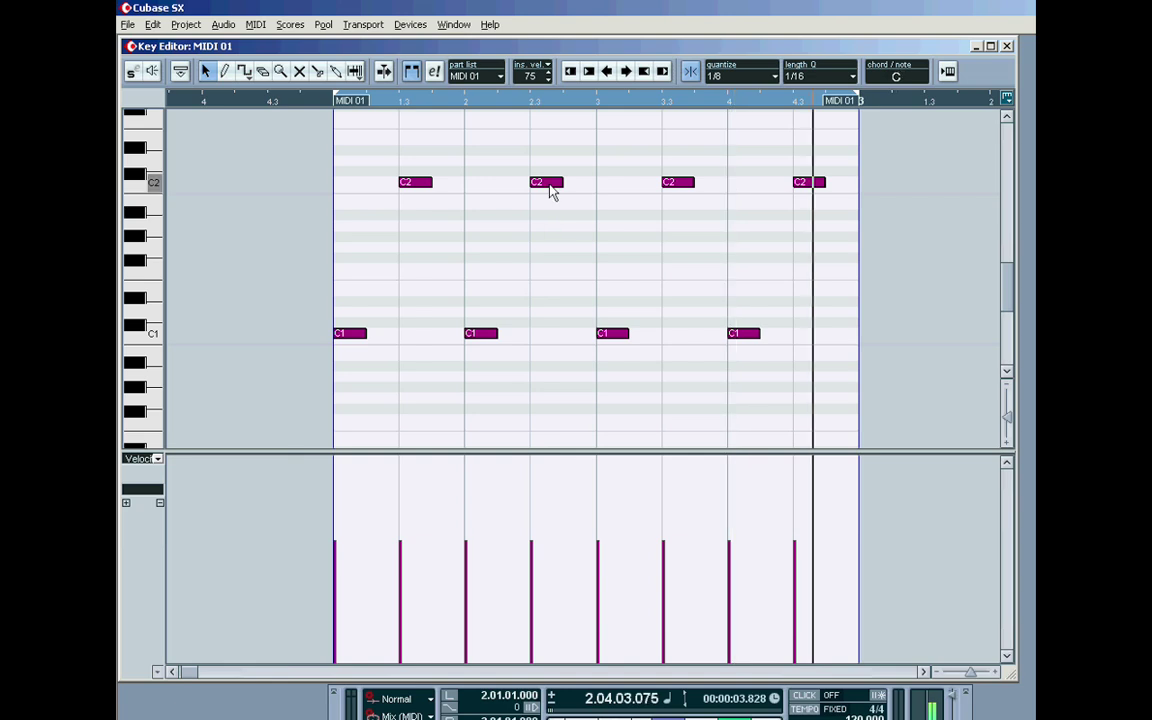
Raise the third C2 note to D2, then select all eight notes
{"action": "left_click", "coordinate": [680, 182]}
{"action": "left_click_drag", "start_coordinate": [680, 180], "coordinate": [683, 160]}
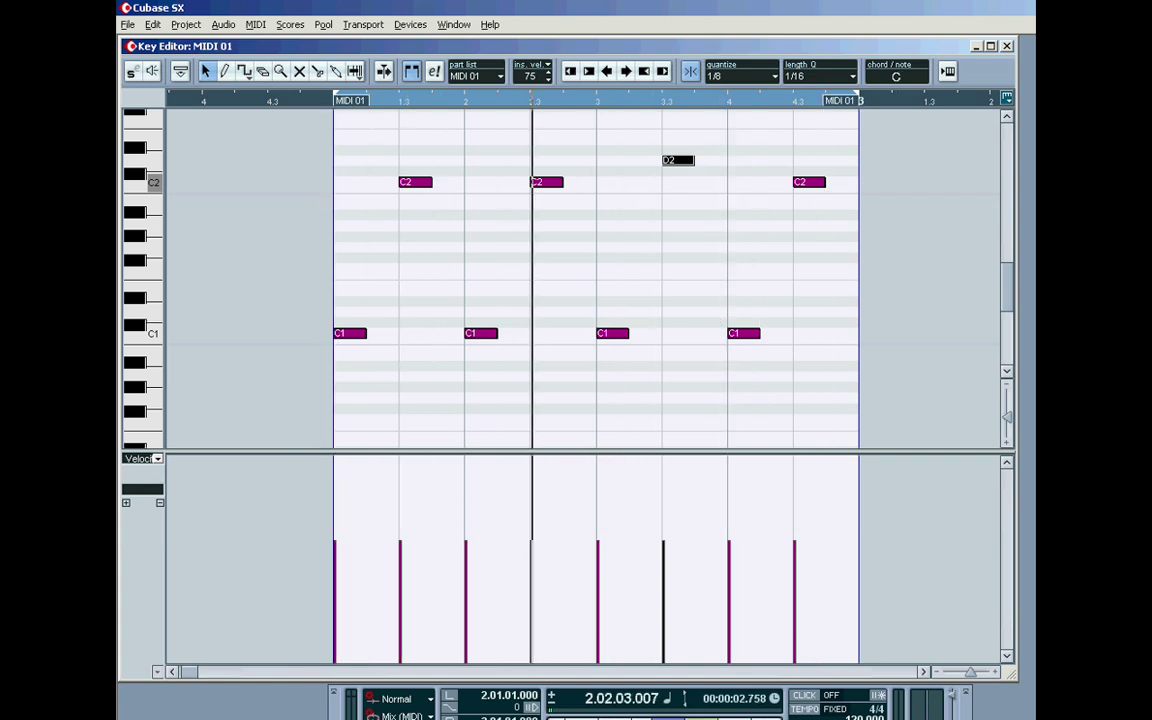
{"action": "left_click_drag", "start_coordinate": [303, 114], "coordinate": [855, 388]}
Erase the square pattern, draw a C#2/E1 sine-wave note pattern, and play it back
{"action": "left_click", "coordinate": [262, 71]}
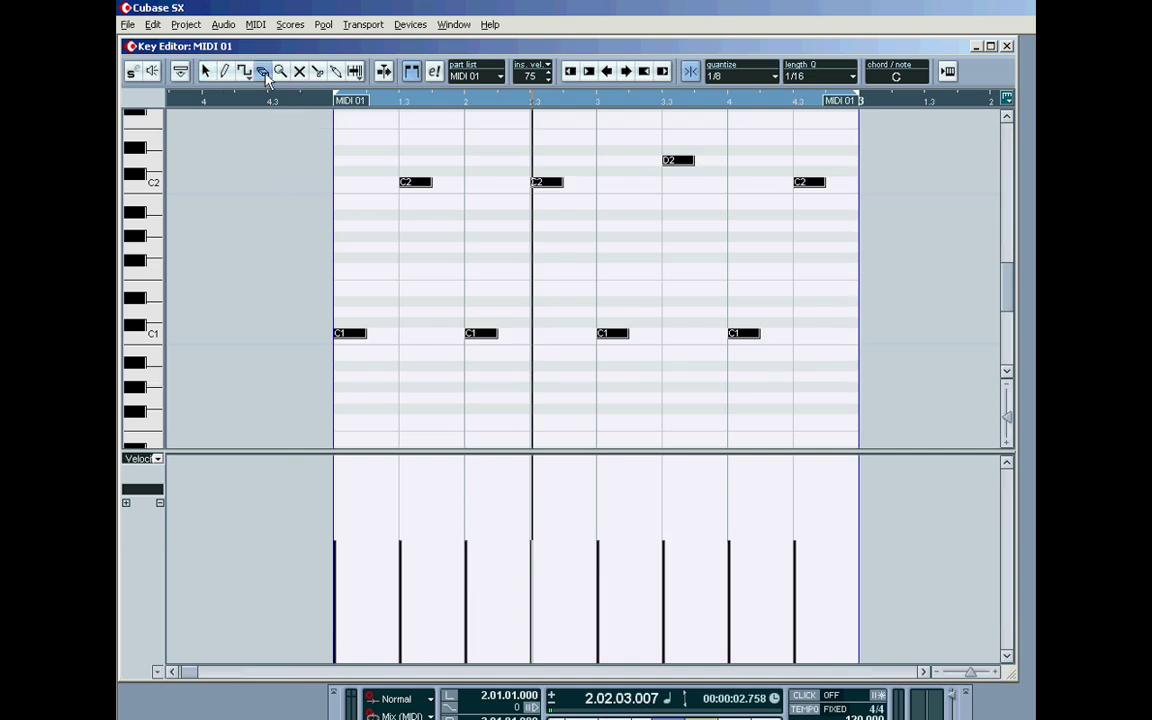
{"action": "left_click", "coordinate": [419, 183]}
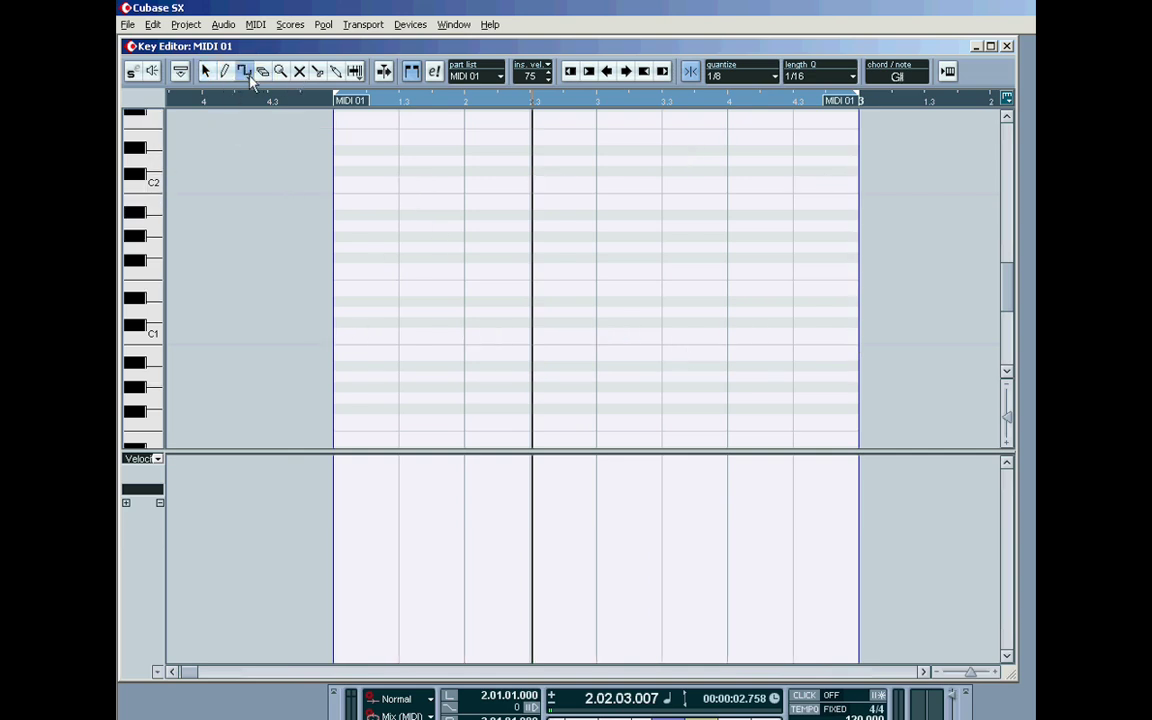
{"action": "left_click", "coordinate": [249, 75]}
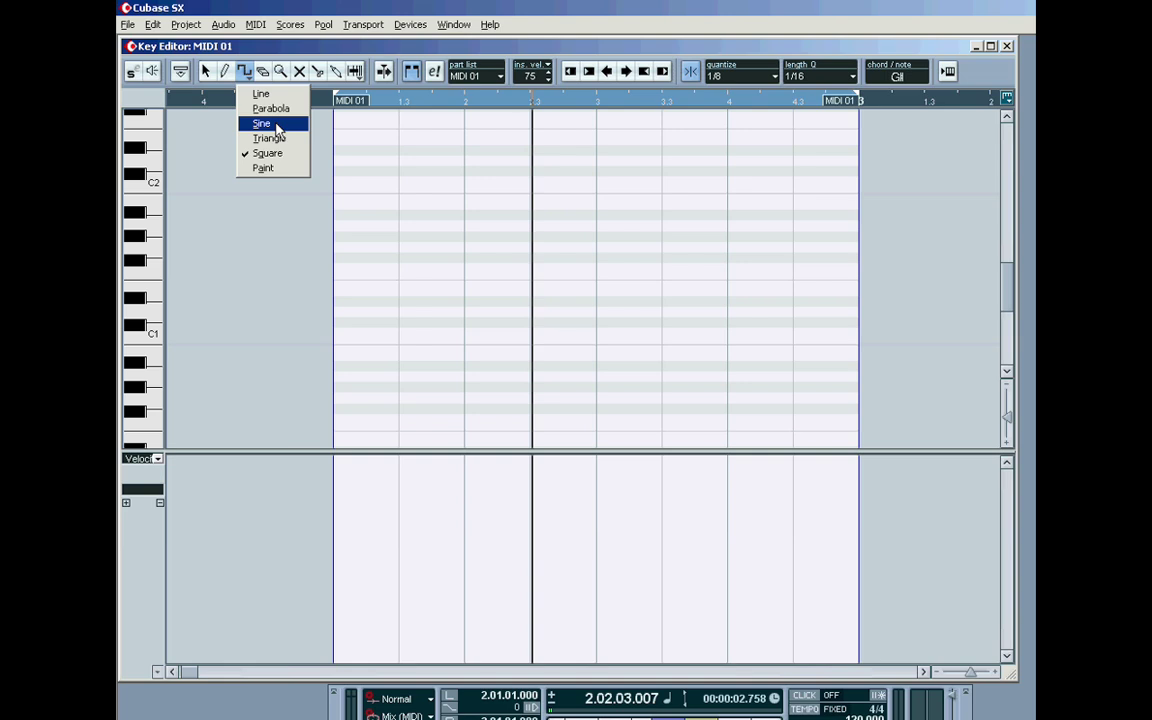
{"action": "left_click", "coordinate": [277, 125]}
{"action": "mouse_move", "coordinate": [334, 250]}
{"action": "left_mouse_down"}
{"action": "mouse_move", "coordinate": [391, 278]}
{"action": "mouse_move", "coordinate": [627, 314]}
{"action": "mouse_move", "coordinate": [803, 295]}
{"action": "mouse_move", "coordinate": [761, 293]}
{"action": "mouse_move", "coordinate": [699, 180]}
{"action": "mouse_move", "coordinate": [824, 173]}
{"action": "mouse_move", "coordinate": [822, 306]}
{"action": "mouse_move", "coordinate": [384, 287]}
{"action": "mouse_move", "coordinate": [828, 298]}
{"action": "left_mouse_up"}
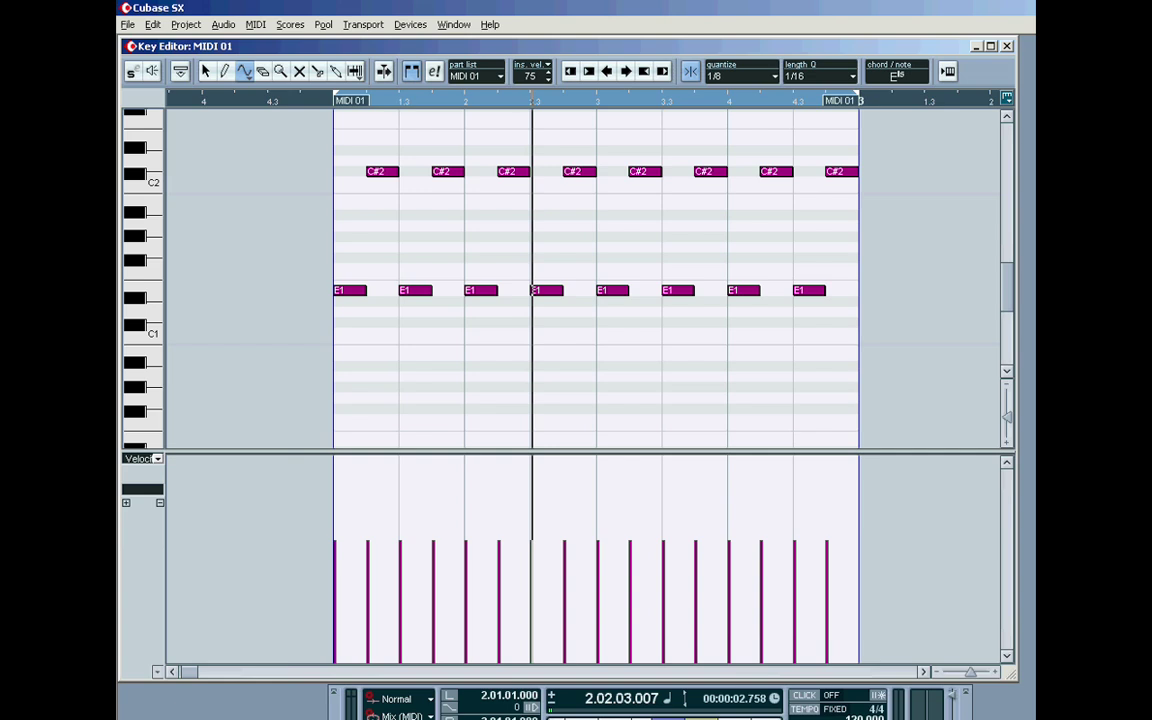
{"action": "key", "text": "space"}
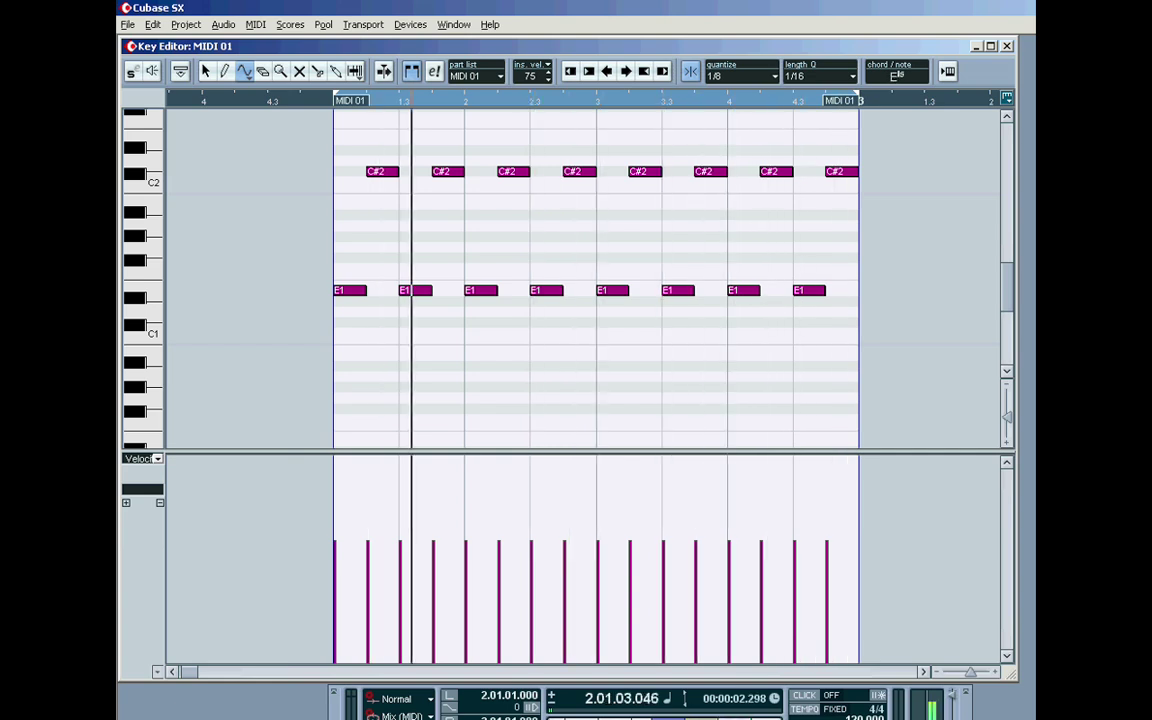
Switch the line shape to triangle, then delete all sixteen sine-pattern notes
{"action": "left_click", "coordinate": [244, 72]}
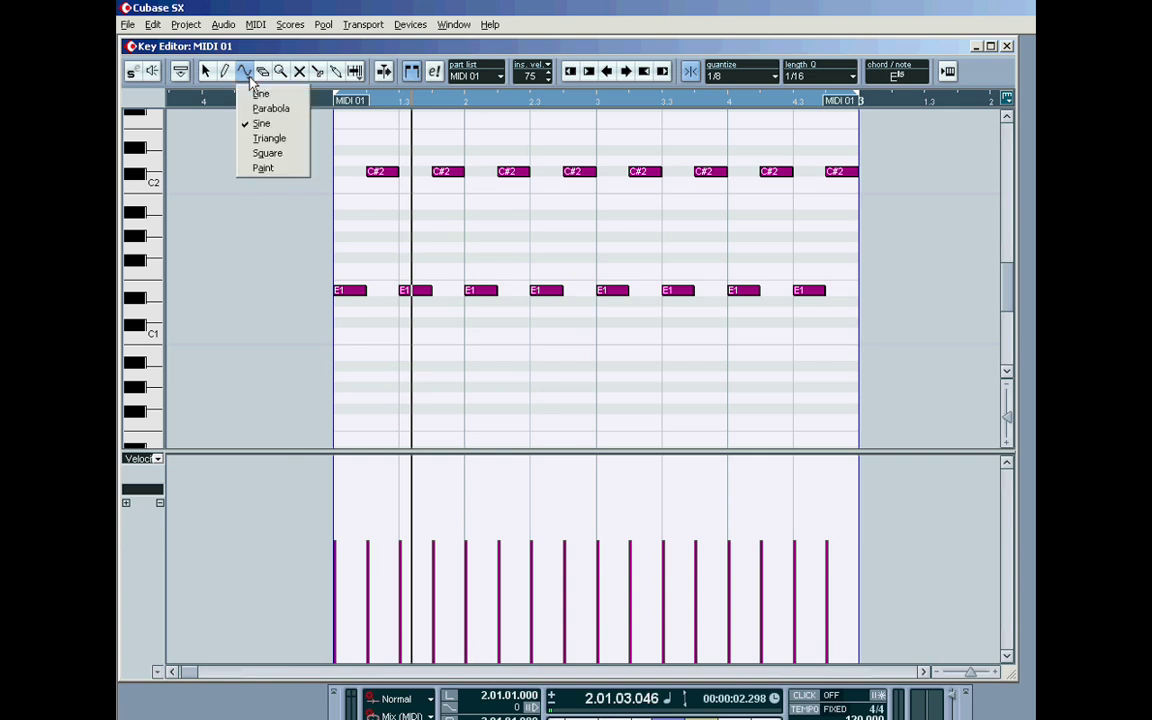
{"action": "left_click", "coordinate": [285, 140]}
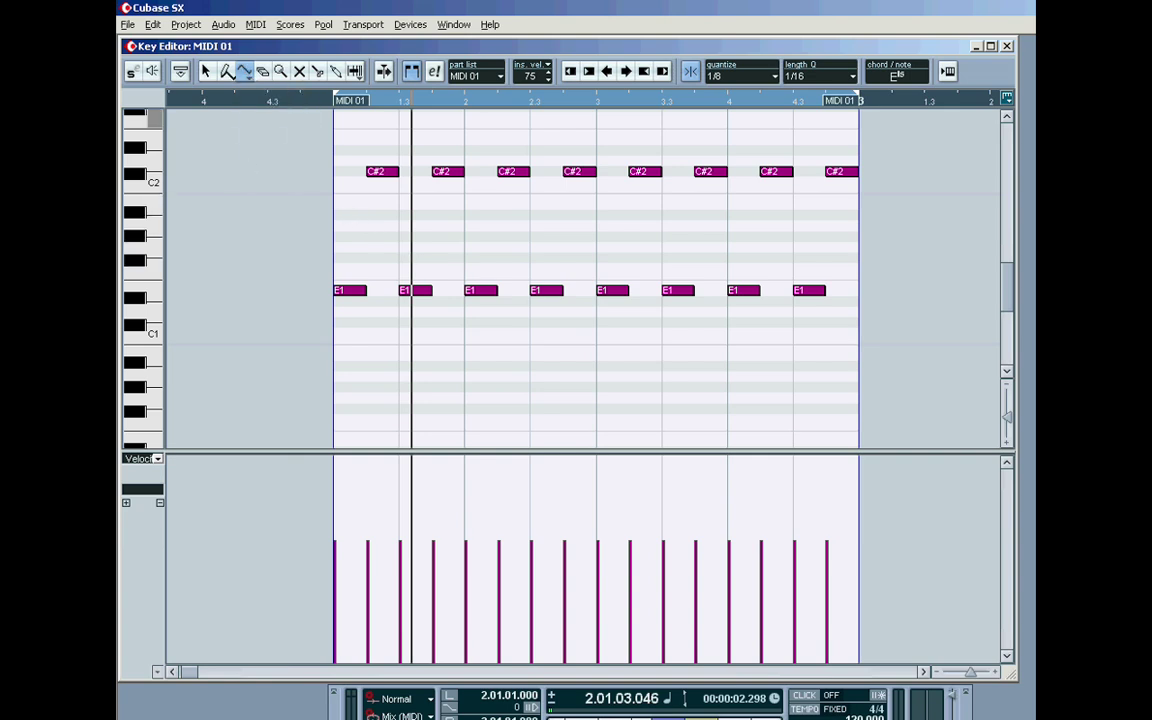
{"action": "left_click", "coordinate": [262, 72]}
{"action": "left_click_drag", "start_coordinate": [303, 146], "coordinate": [852, 320]}
{"action": "key", "text": "Delete"}
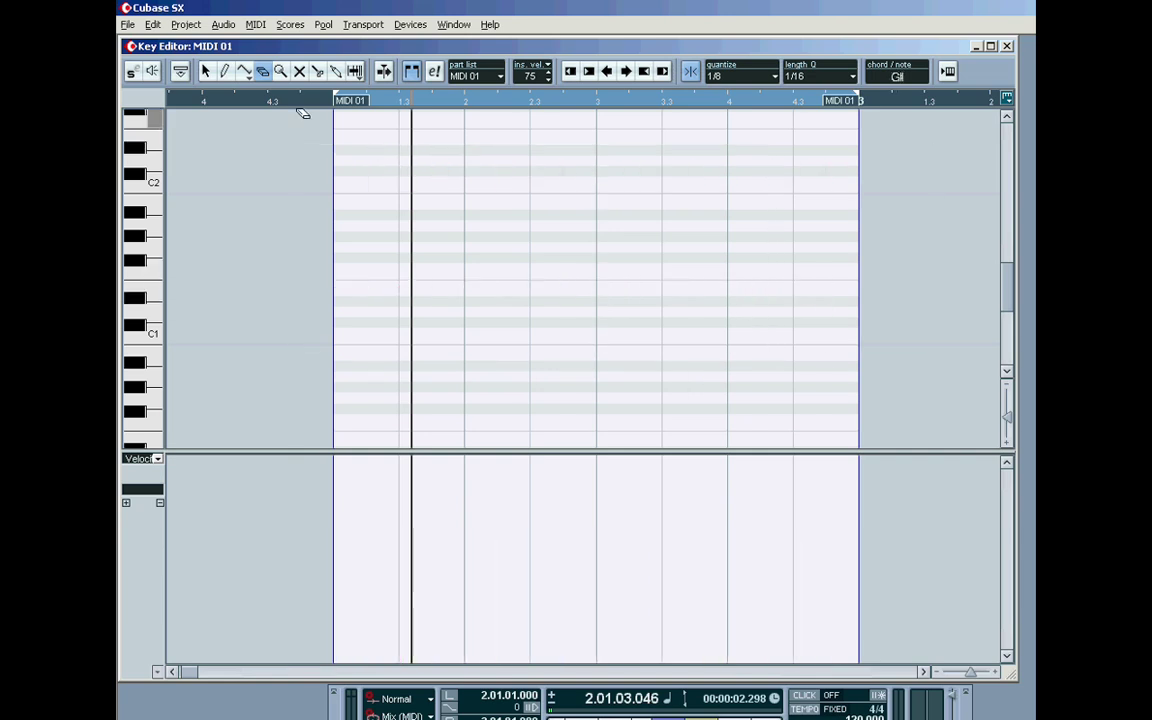
Draw a triangle-wave pattern of F#1 and A0 notes and play it back
{"action": "left_click", "coordinate": [247, 80]}
{"action": "left_click", "coordinate": [248, 84]}
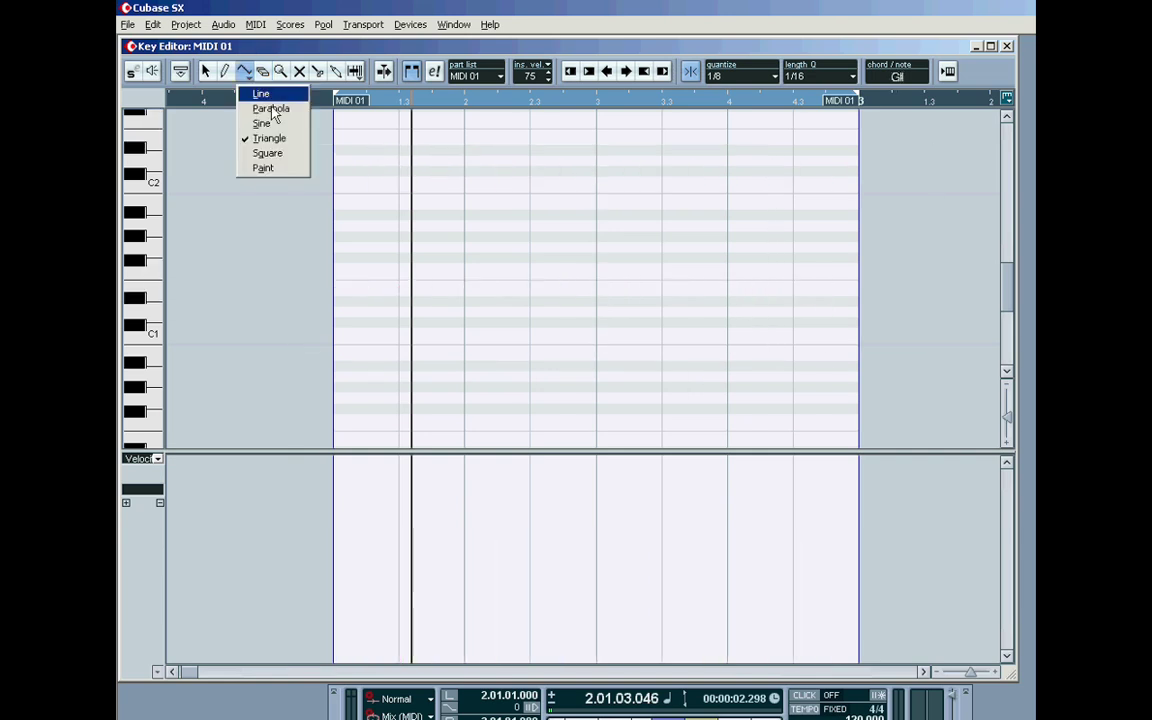
{"action": "left_click", "coordinate": [265, 137]}
{"action": "left_click_drag", "start_coordinate": [362, 261], "coordinate": [810, 376]}
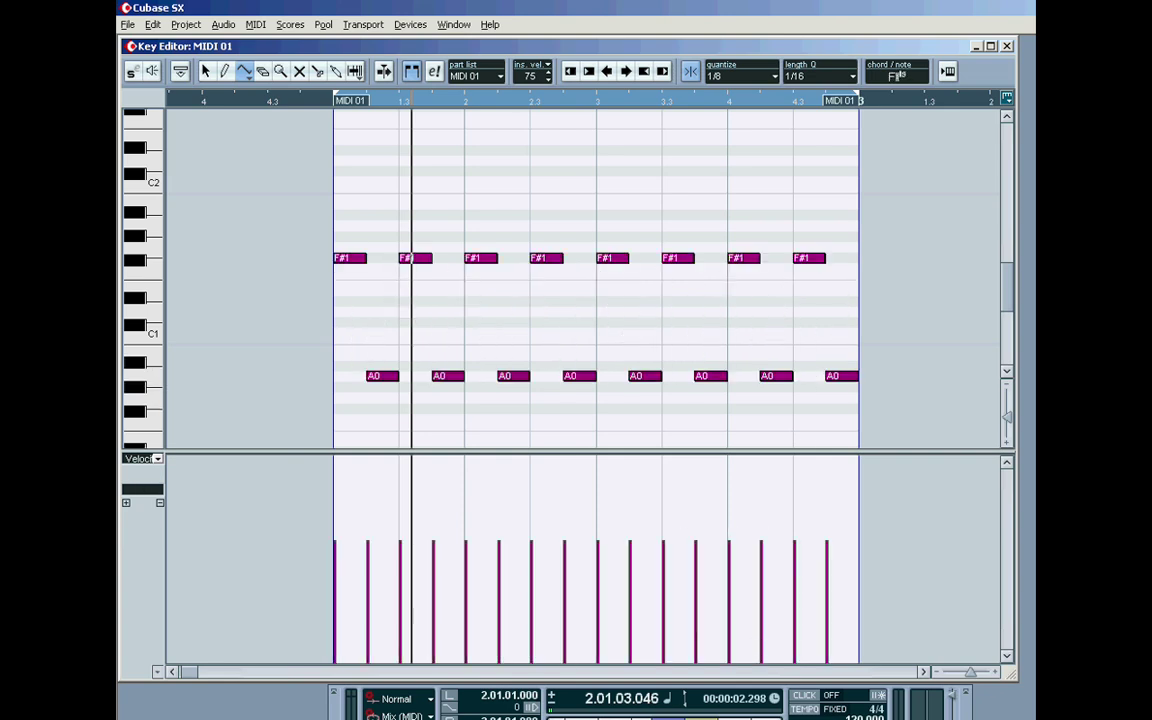
{"action": "key", "text": "space"}
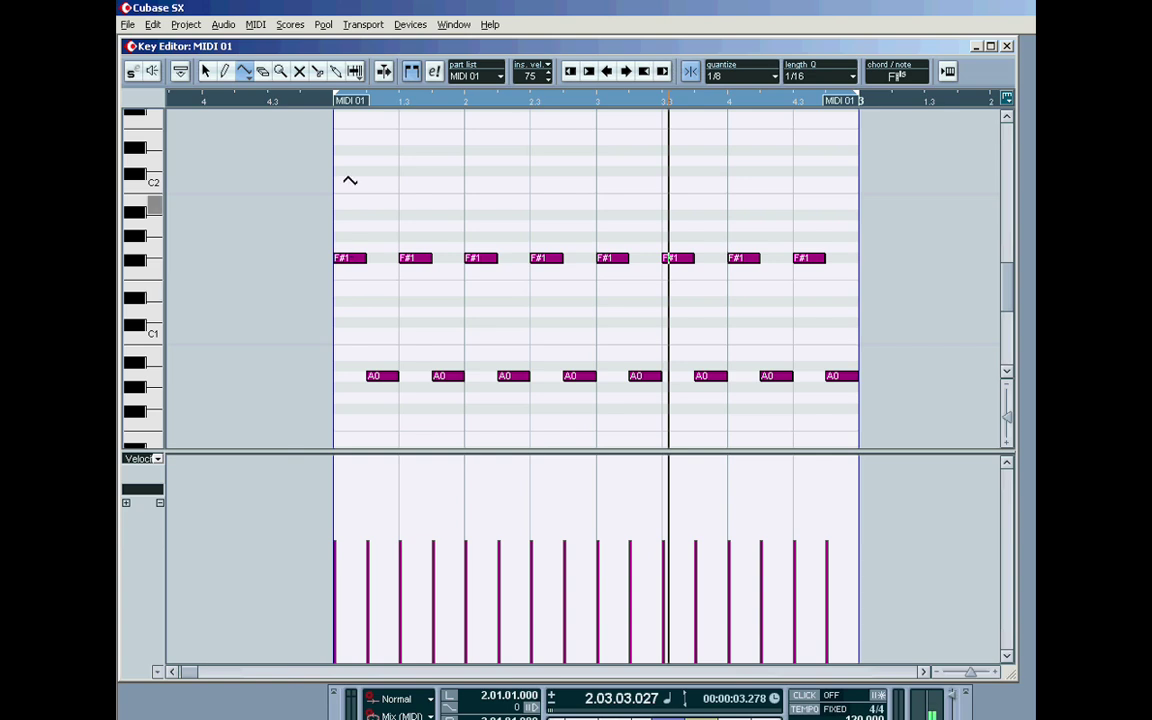
Draw a second triangle wave of B1 and G0 notes, then undo it
{"action": "left_click", "coordinate": [250, 80]}
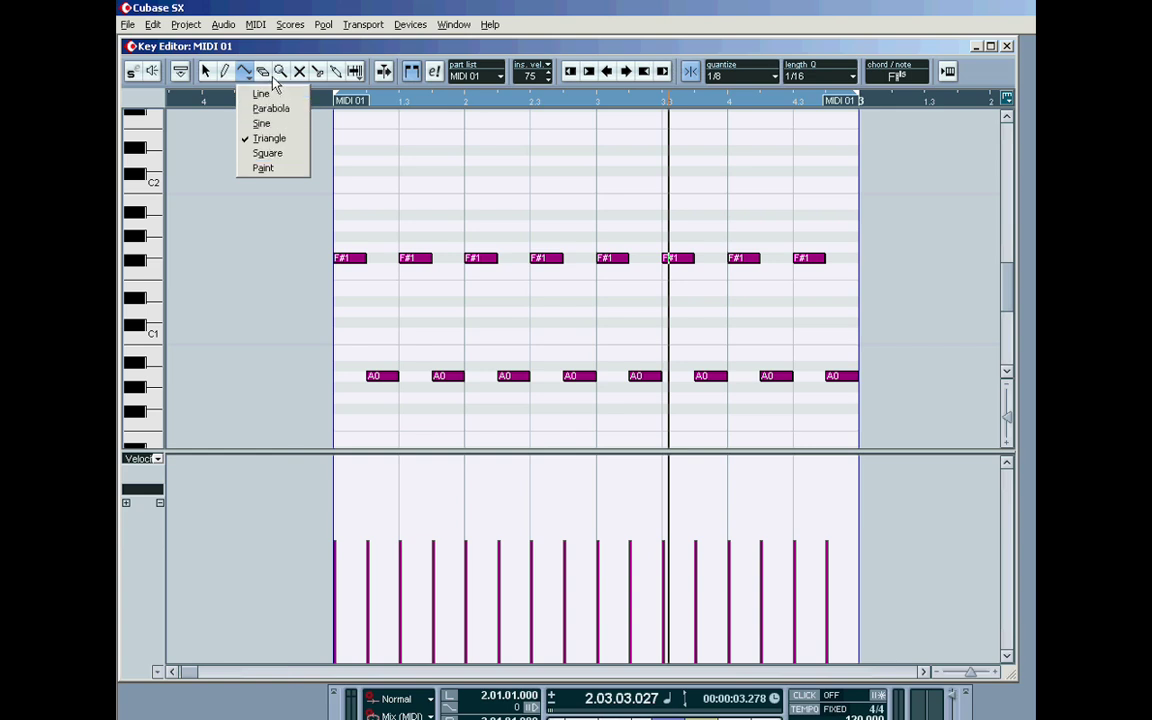
{"action": "left_click", "coordinate": [269, 138]}
{"action": "mouse_move", "coordinate": [268, 203]}
{"action": "left_mouse_down"}
{"action": "mouse_move", "coordinate": [530, 378]}
{"action": "mouse_move", "coordinate": [795, 400]}
{"action": "left_mouse_up"}
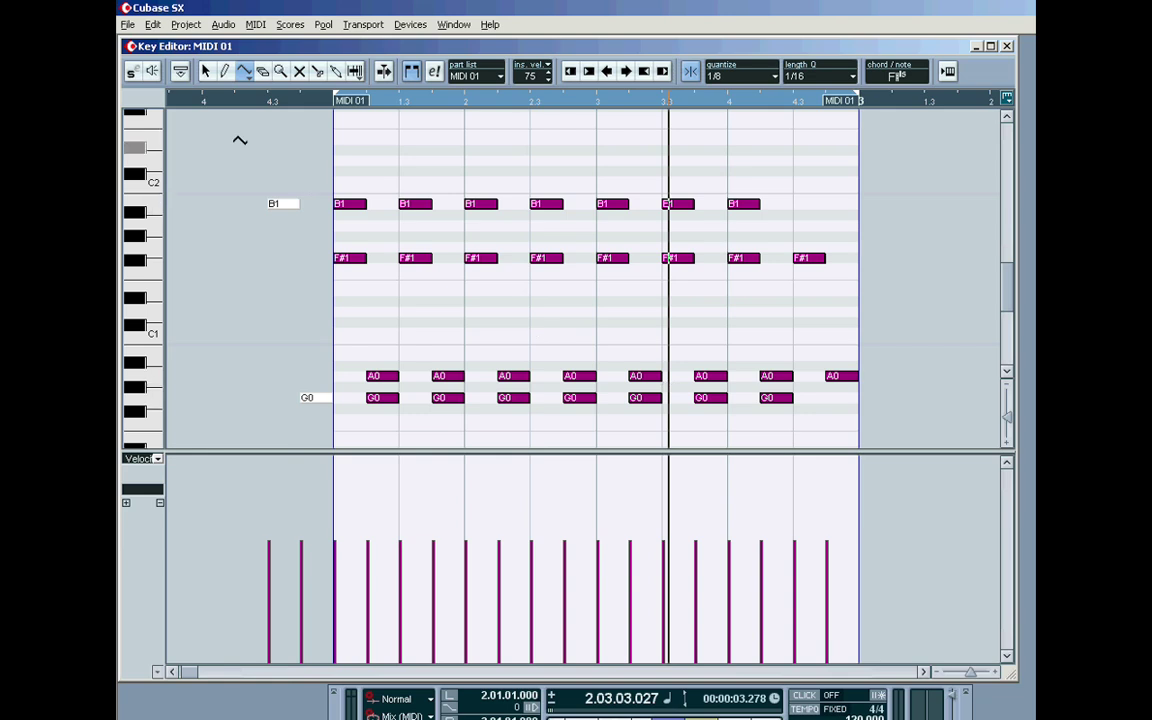
{"action": "left_click", "coordinate": [152, 24]}
{"action": "left_click", "coordinate": [180, 41]}
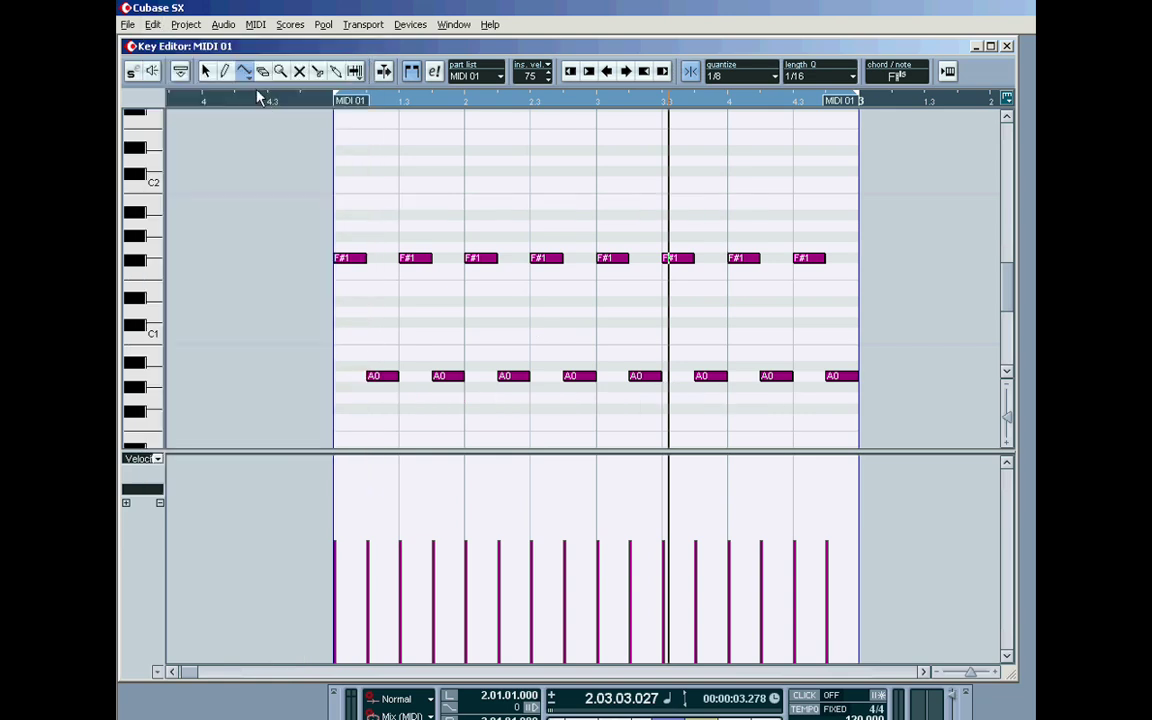
Select all sixteen triangle-pattern notes and delete them
{"action": "left_click", "coordinate": [265, 75]}
{"action": "left_click_drag", "start_coordinate": [304, 208], "coordinate": [850, 388]}
{"action": "key", "text": "Delete"}
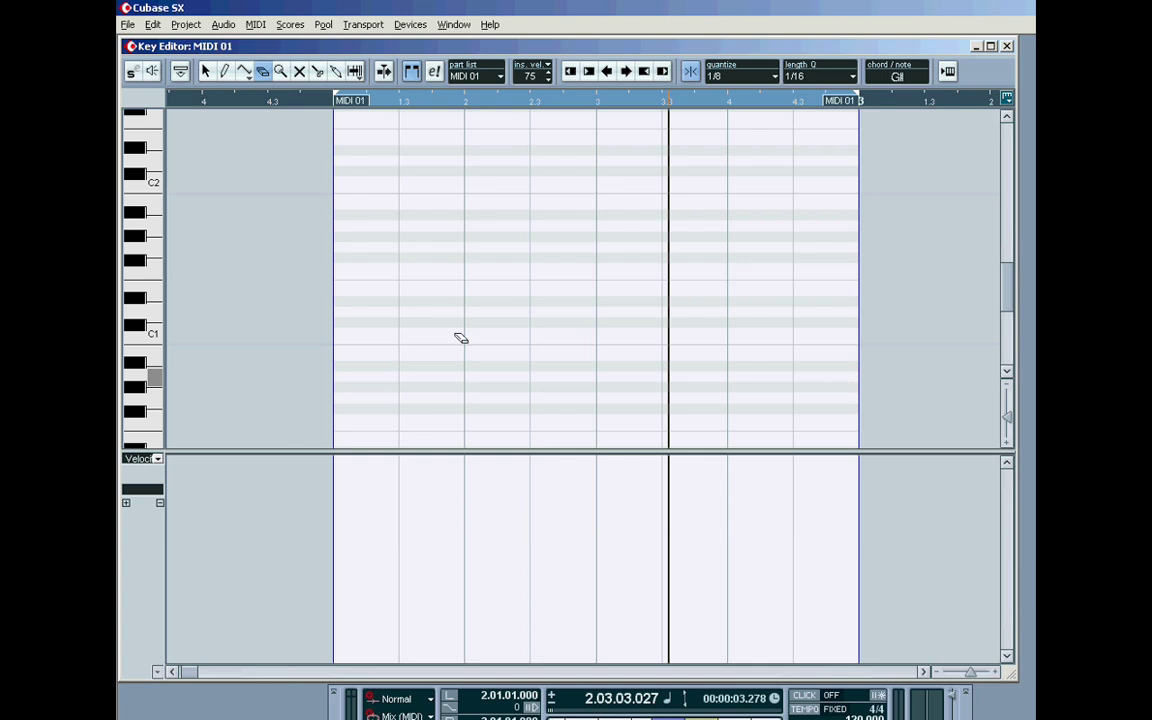
With the Line shape and 1/8 note length, draw a descending run, then undo it
{"action": "left_click", "coordinate": [244, 72]}
{"action": "left_click", "coordinate": [258, 93]}
{"action": "left_click", "coordinate": [853, 78]}
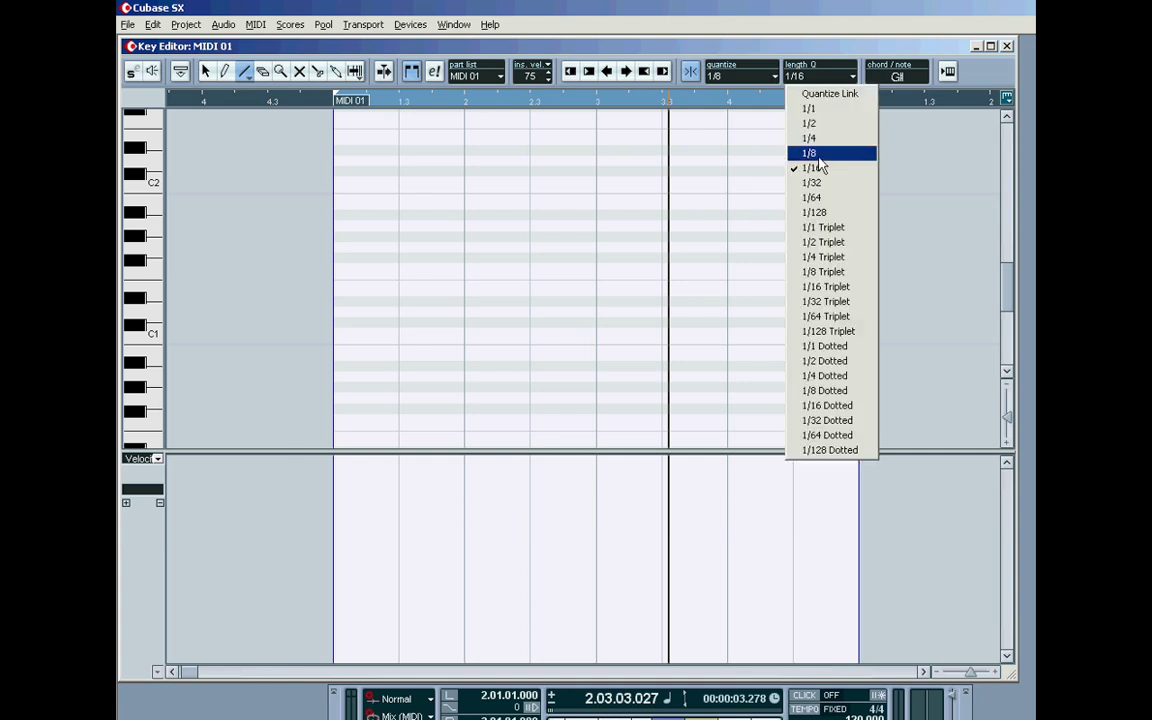
{"action": "left_click", "coordinate": [818, 155]}
{"action": "mouse_move", "coordinate": [330, 142]}
{"action": "left_mouse_down"}
{"action": "mouse_move", "coordinate": [545, 285]}
{"action": "mouse_move", "coordinate": [814, 398]}
{"action": "left_mouse_up"}
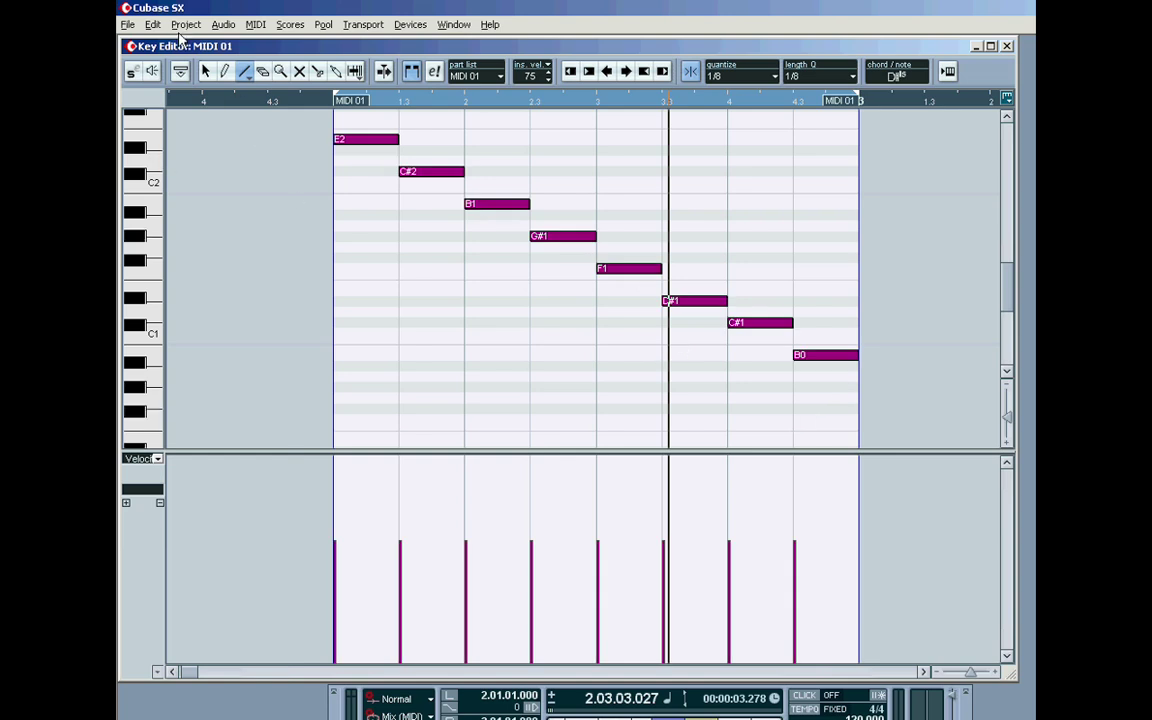
{"action": "left_click", "coordinate": [155, 25]}
{"action": "left_click", "coordinate": [178, 41]}
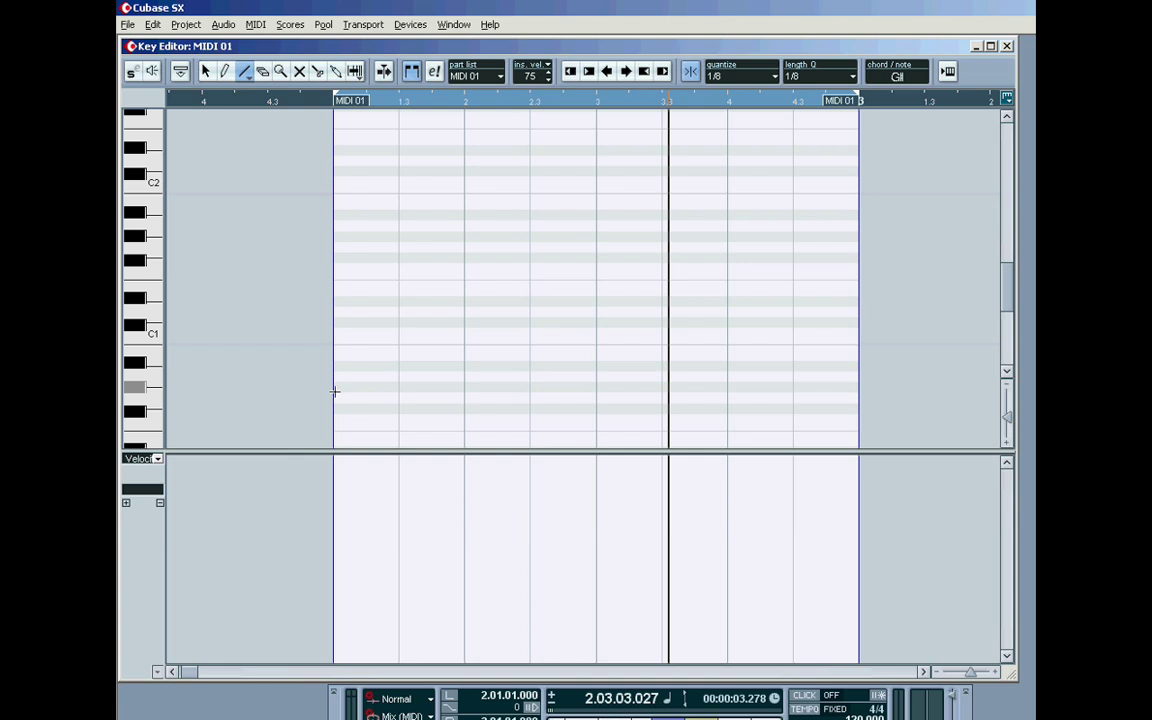
Draw a rising run of notes from G#0 to C2, then undo it
{"action": "left_click_drag", "start_coordinate": [334, 391], "coordinate": [805, 172]}
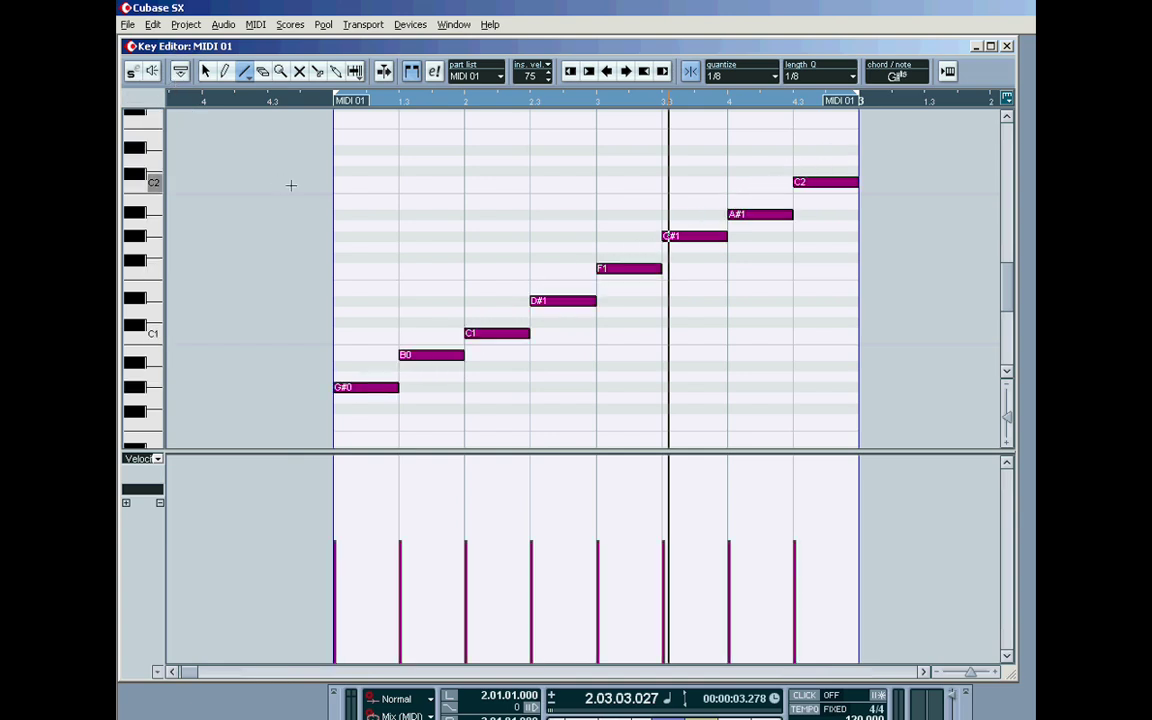
{"action": "left_click", "coordinate": [155, 25]}
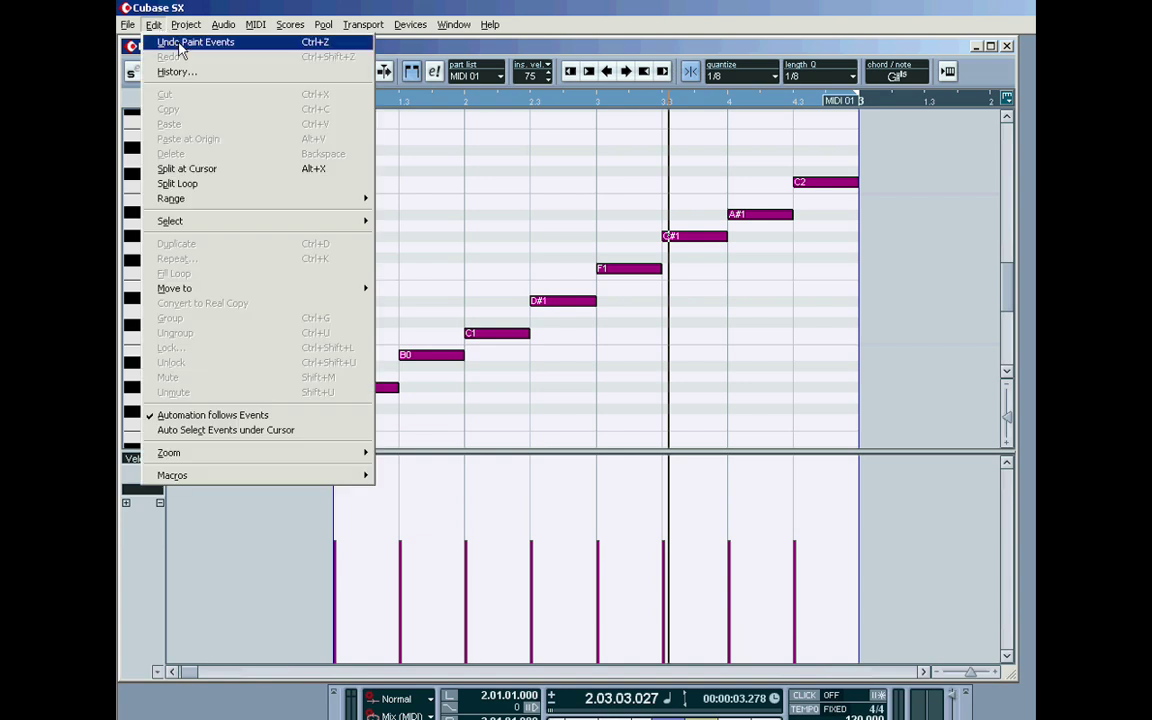
{"action": "left_click", "coordinate": [180, 41]}
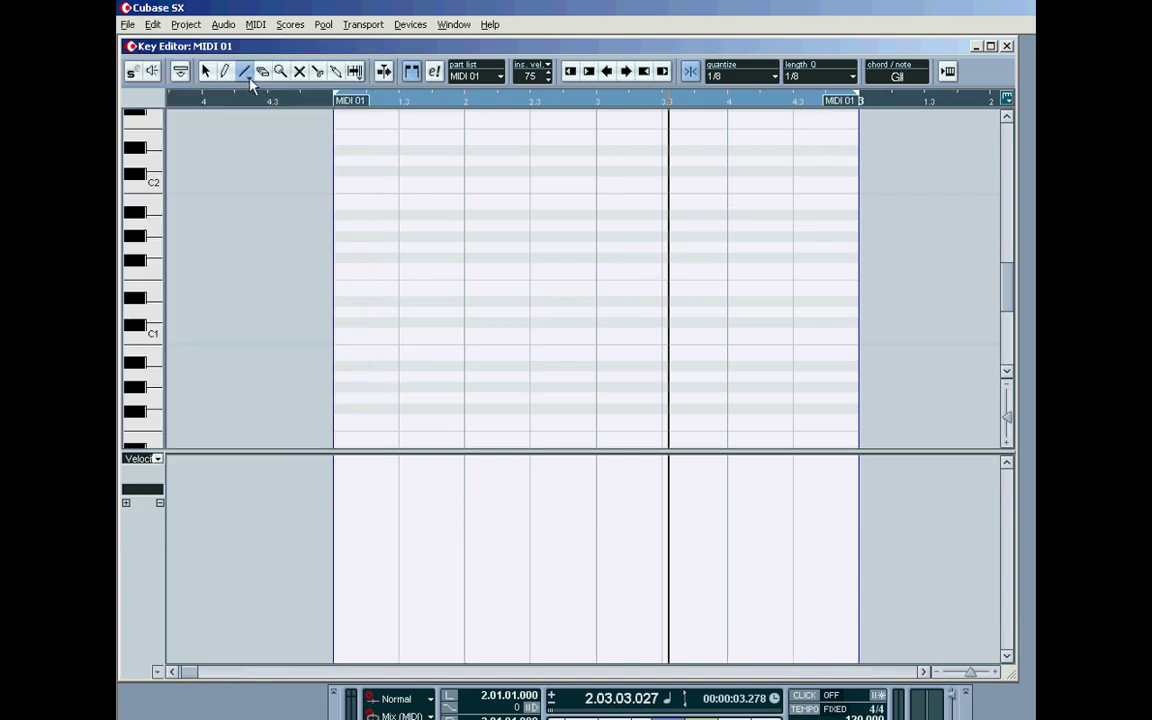
Draw a 1/16 square-wave pattern of G1 and D#2 notes
{"action": "left_click", "coordinate": [245, 72]}
{"action": "left_click", "coordinate": [267, 152]}
{"action": "left_click", "coordinate": [853, 79]}
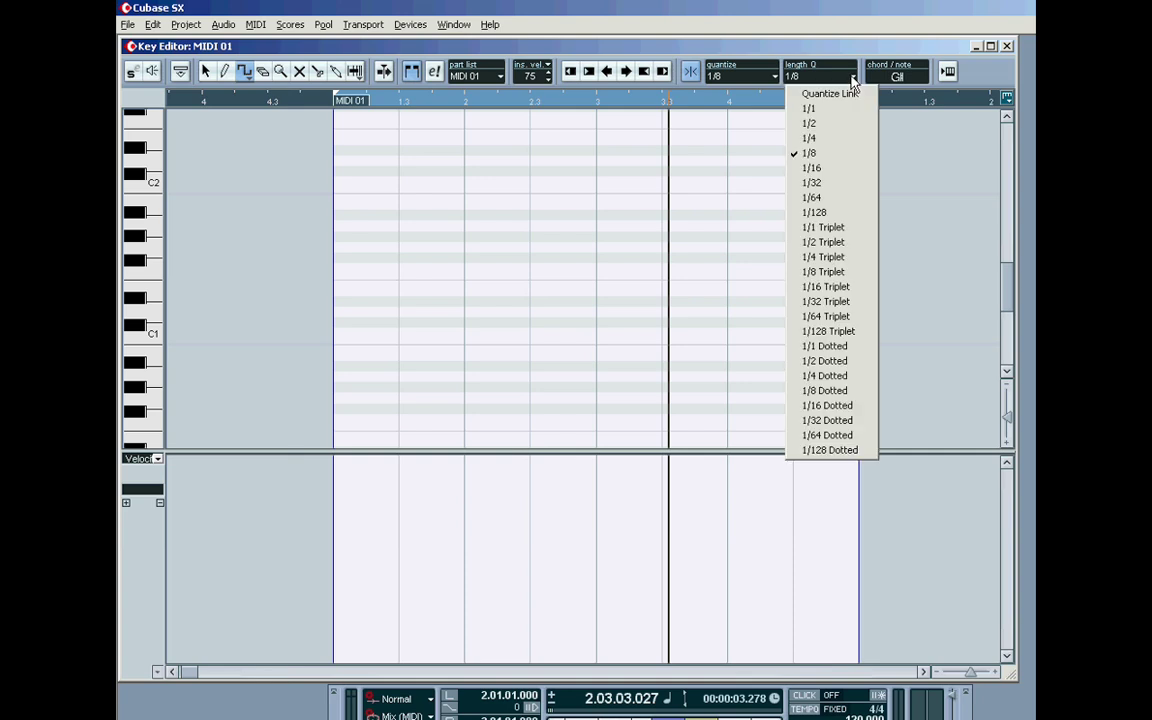
{"action": "left_click", "coordinate": [833, 169]}
{"action": "left_click_drag", "start_coordinate": [369, 215], "coordinate": [848, 250]}
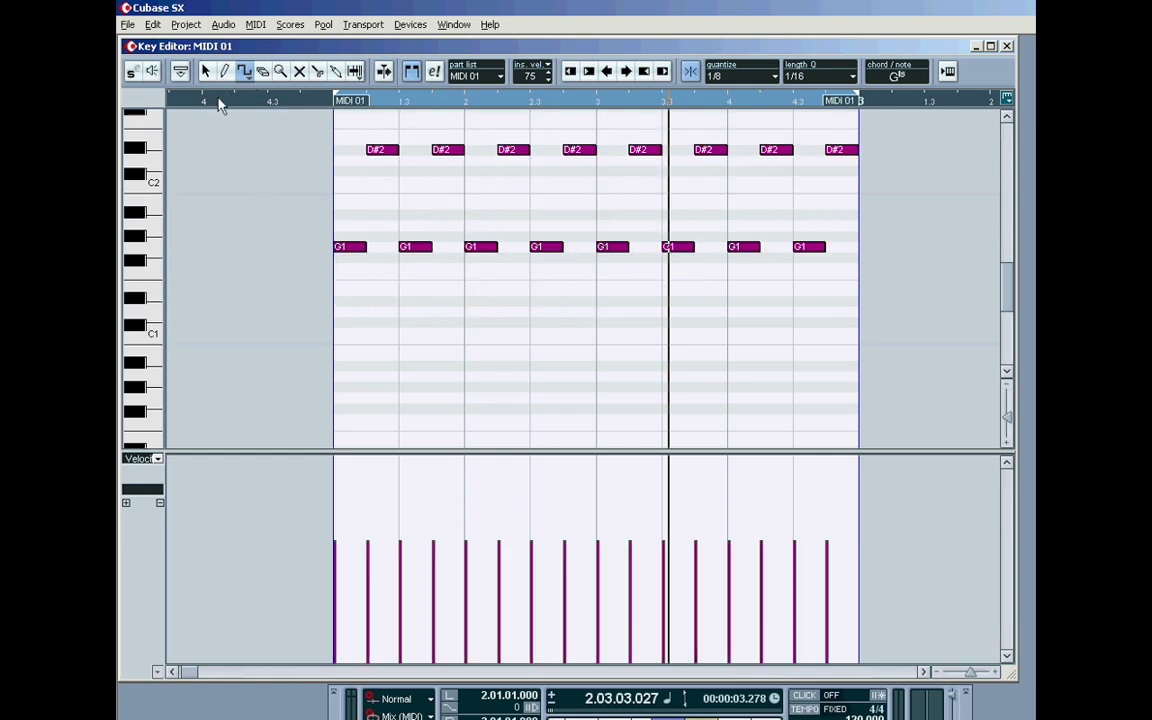
Add single D1, C#1 and B0 notes with the Pencil
{"action": "left_click", "coordinate": [224, 71]}
{"action": "left_click", "coordinate": [410, 311]}
{"action": "left_click", "coordinate": [540, 322]}
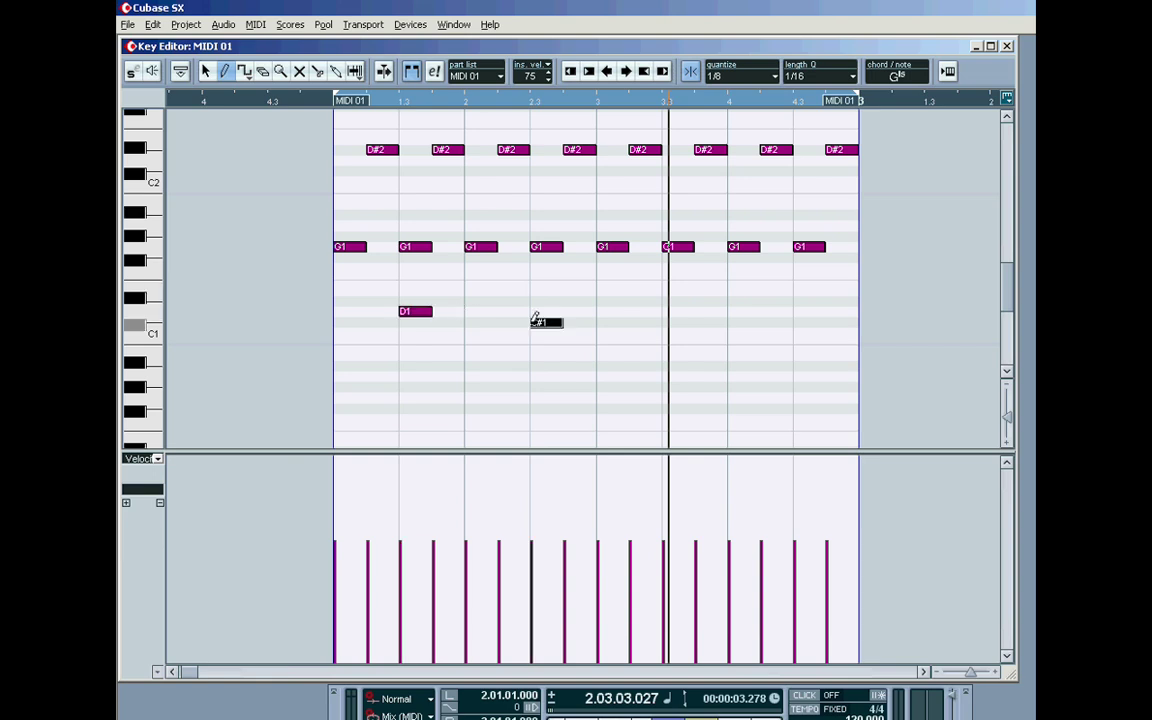
{"action": "left_click", "coordinate": [606, 355]}
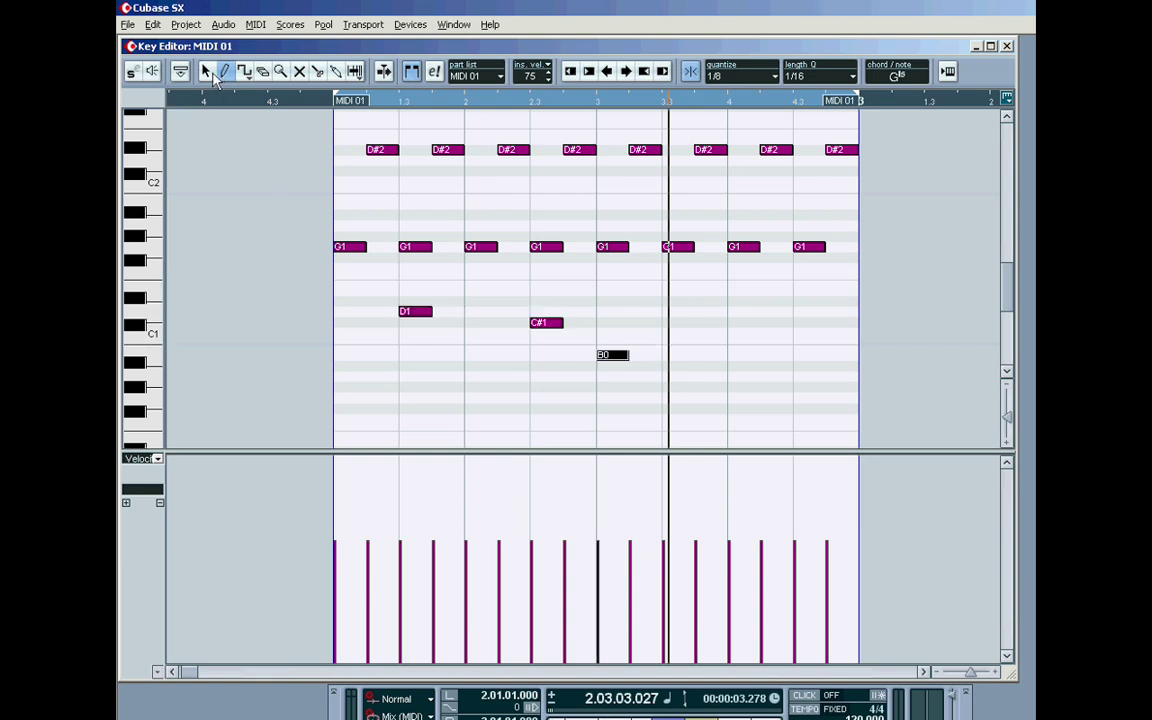
Select all the notes and erase them with the Eraser
{"action": "left_click", "coordinate": [207, 72]}
{"action": "left_click_drag", "start_coordinate": [309, 121], "coordinate": [877, 391]}
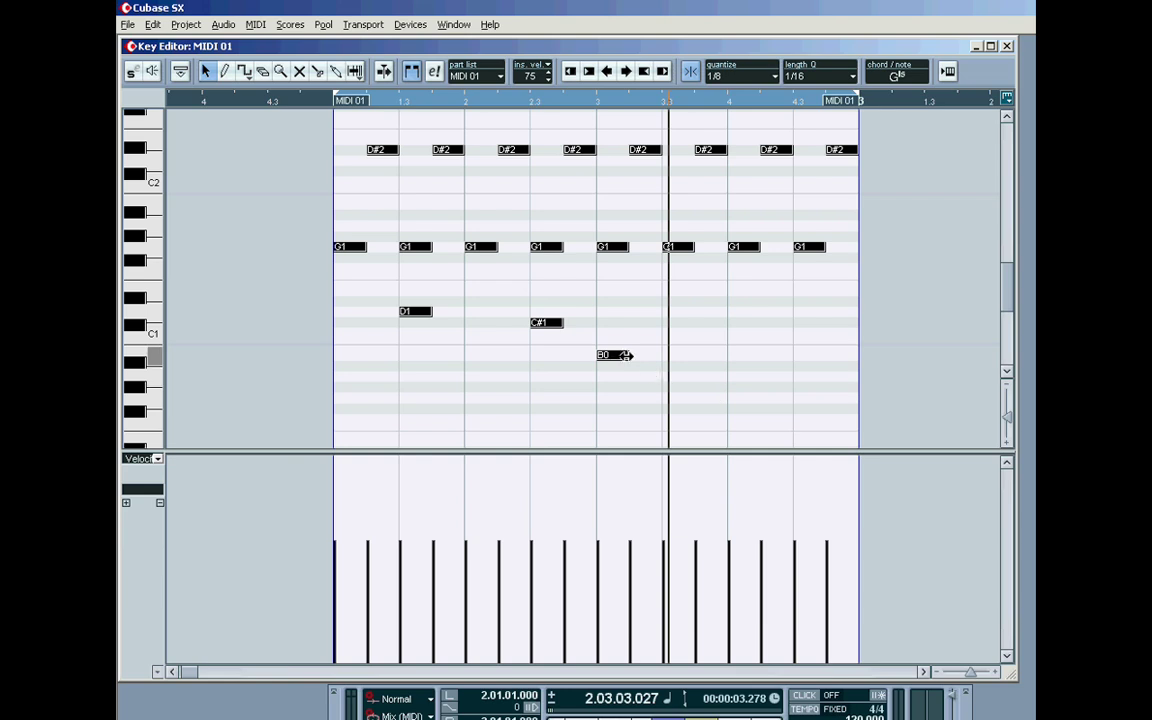
{"action": "mouse_move", "coordinate": [623, 355]}
{"action": "left_mouse_down"}
{"action": "mouse_move", "coordinate": [728, 358]}
{"action": "mouse_move", "coordinate": [673, 359]}
{"action": "mouse_move", "coordinate": [676, 368]}
{"action": "mouse_move", "coordinate": [663, 355]}
{"action": "mouse_move", "coordinate": [628, 357]}
{"action": "left_mouse_up"}
{"action": "left_click_drag", "start_coordinate": [309, 128], "coordinate": [908, 382]}
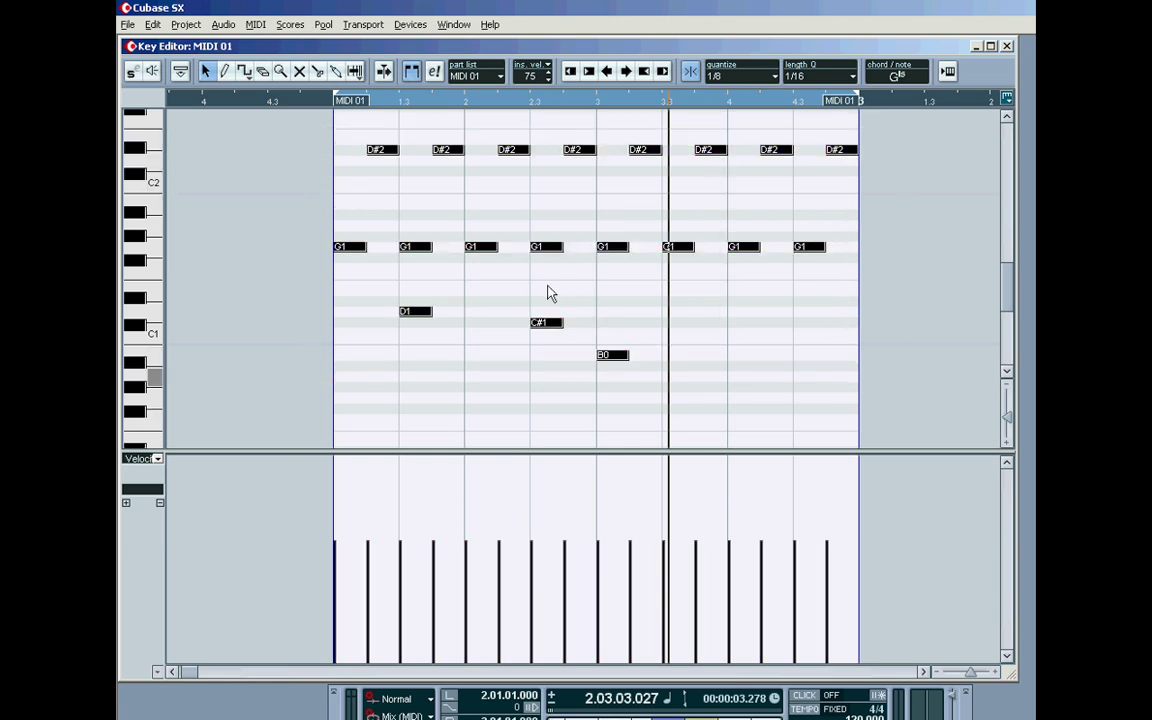
{"action": "left_click", "coordinate": [263, 72]}
{"action": "left_click", "coordinate": [514, 150]}
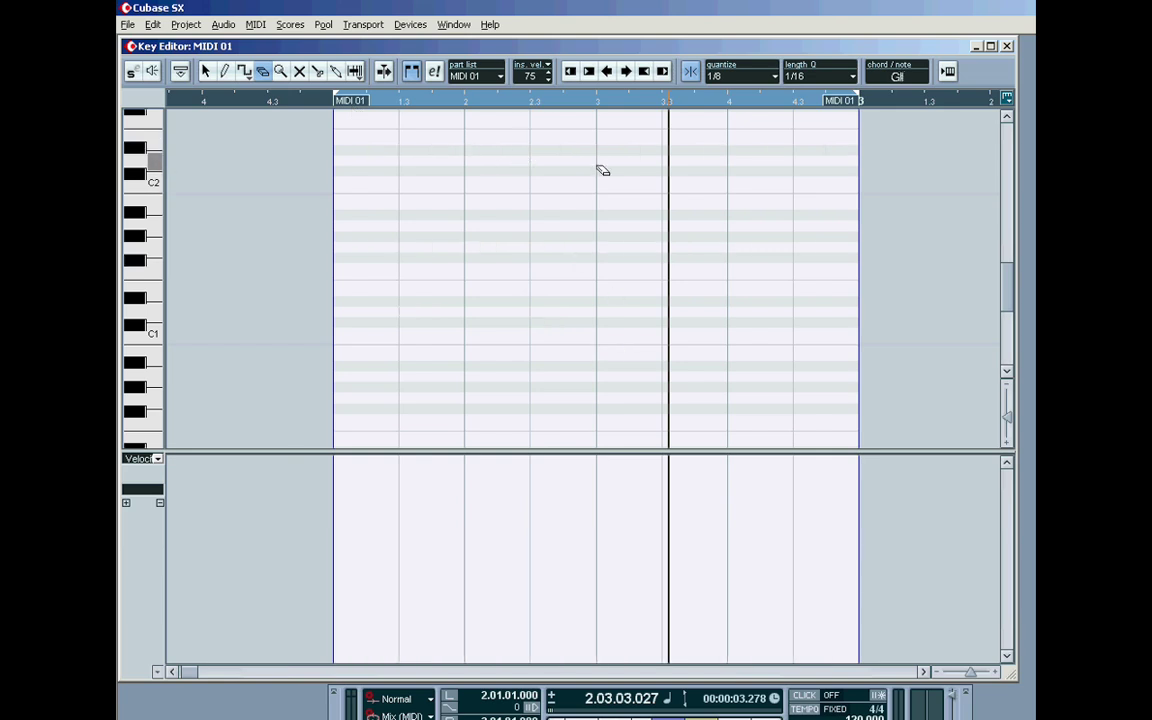